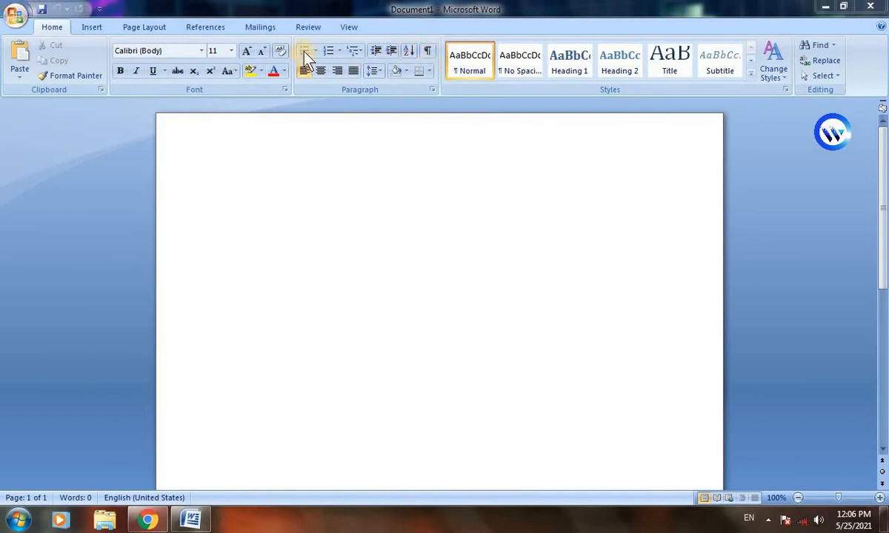
# Look through the Bullet, Numbering and Multilevel List libraries and preview the solid round bullet on the empty page.
pyautogui.click(228, 191)
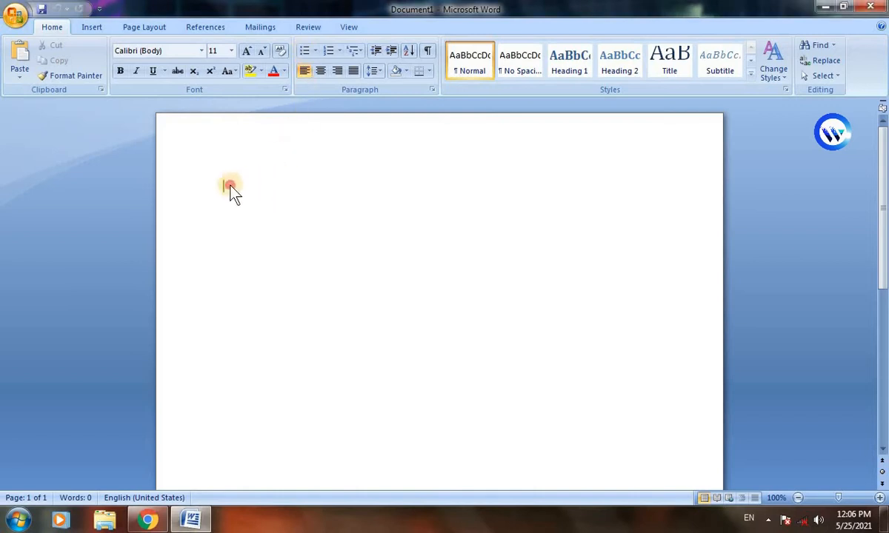
pyautogui.click(316, 51)
pyautogui.click(338, 237)
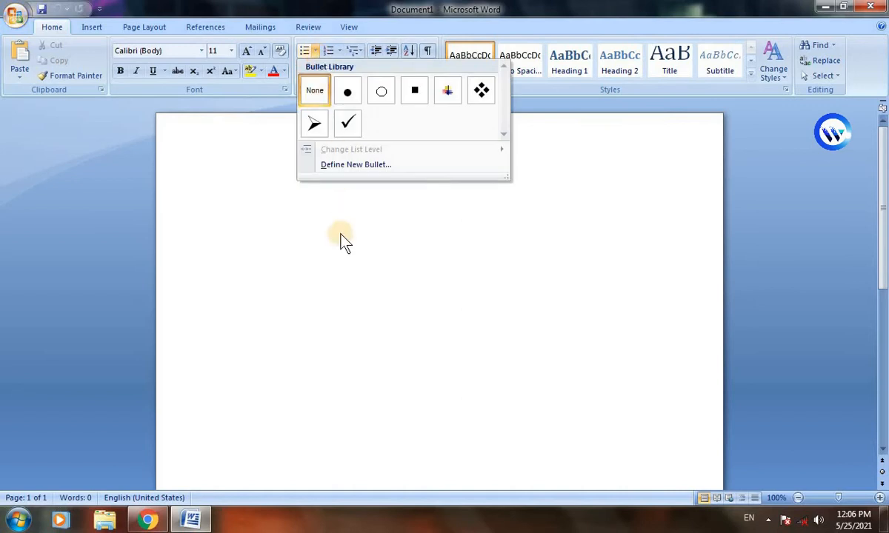
pyautogui.click(341, 52)
pyautogui.click(282, 187)
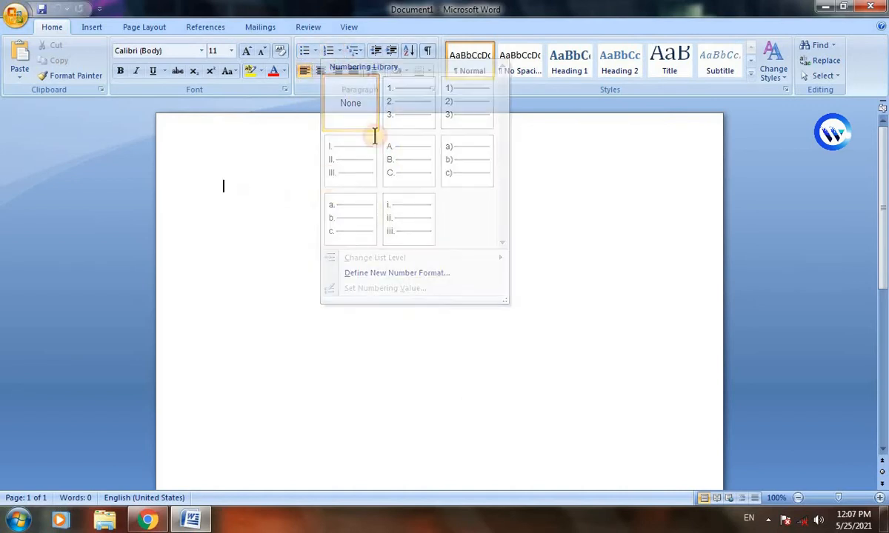
pyautogui.click(357, 52)
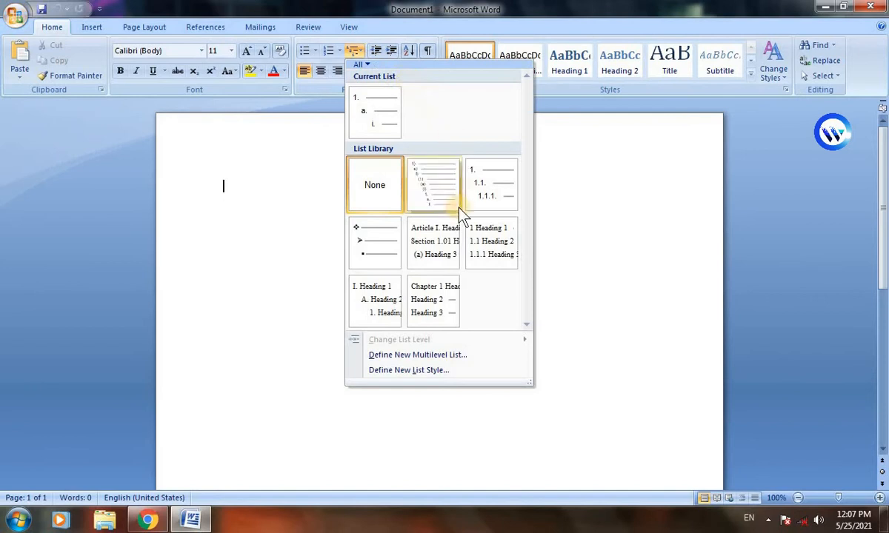
pyautogui.click(298, 182)
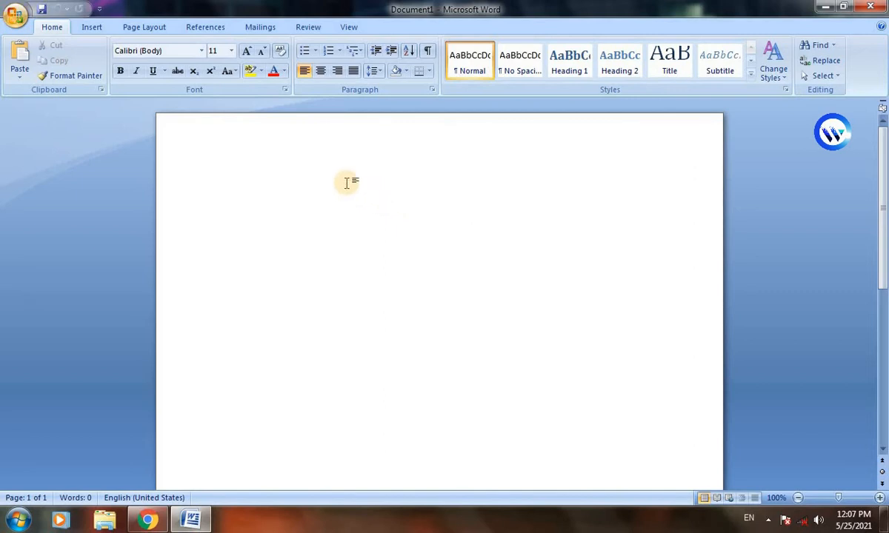
pyautogui.click(315, 52)
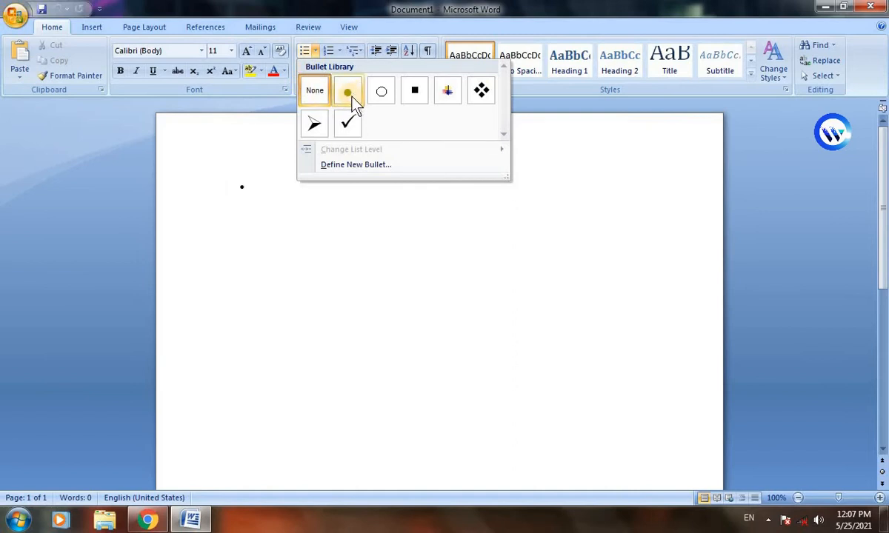
# Generate sample paragraphs in the empty document by entering =rand().
pyautogui.click(248, 243)
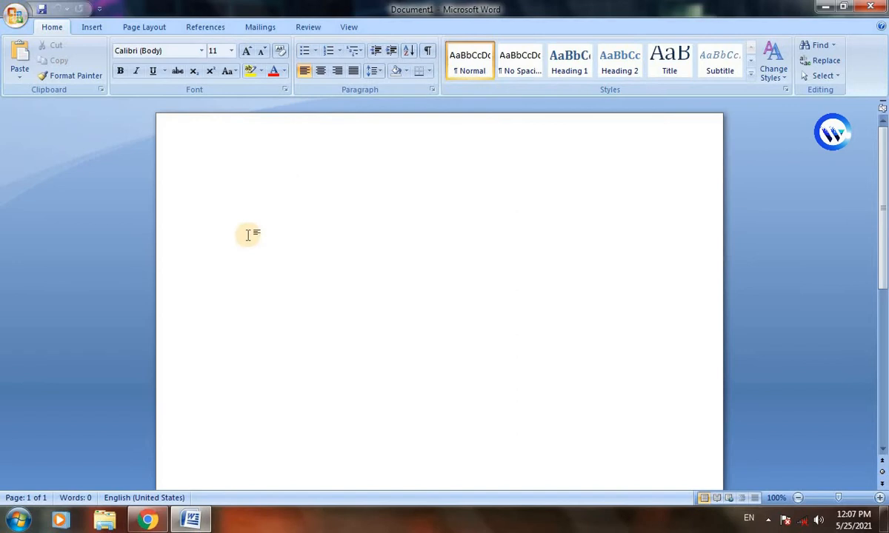
pyautogui.write('=rand(')
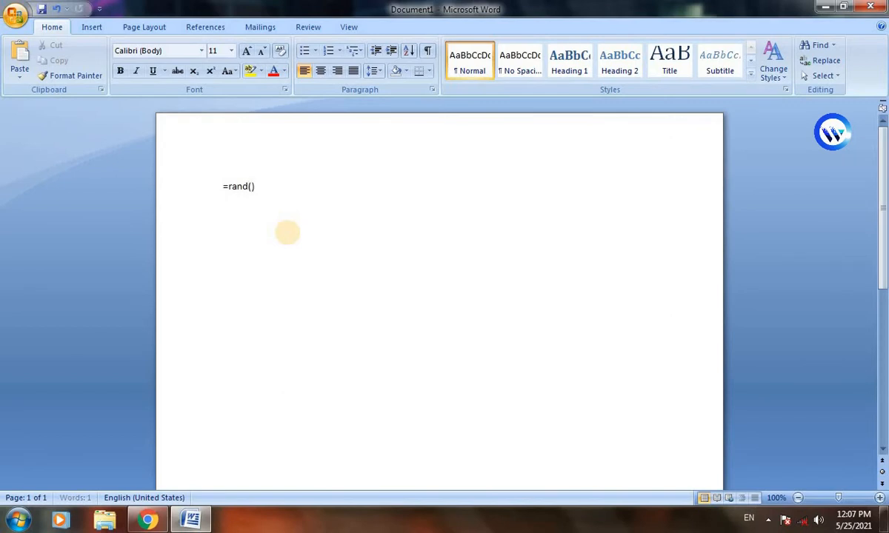
pyautogui.press('Return')
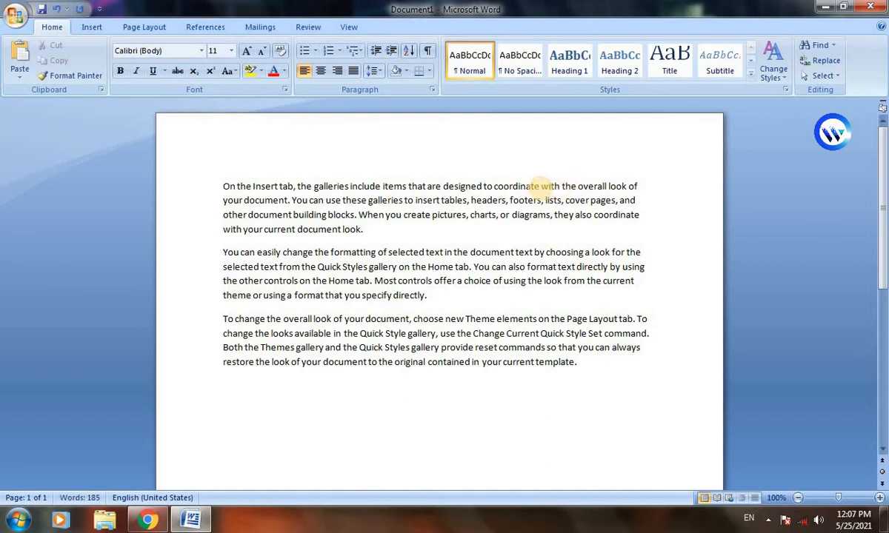
# Split the first paragraph into separate lines after "coordinate", "your document", "these galleries", "footers," and "other documen".
pyautogui.click(540, 186)
pyautogui.press('Return')
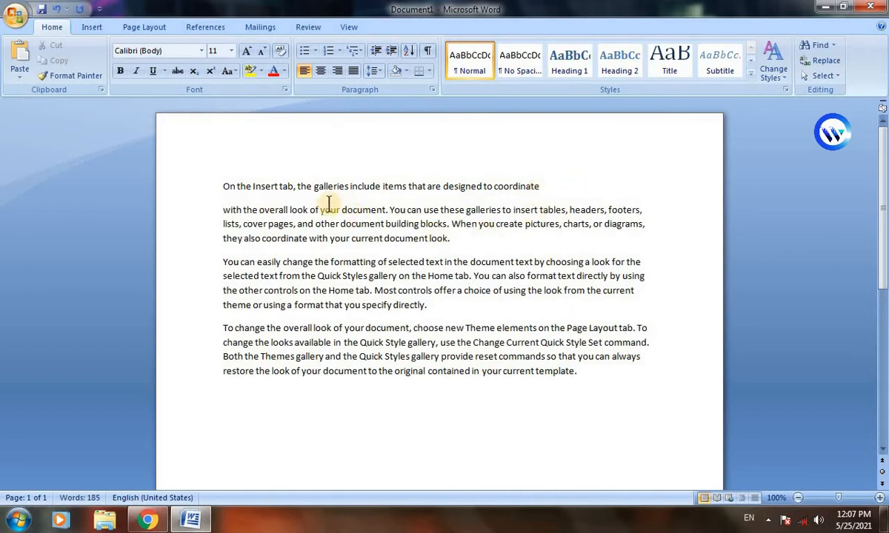
pyautogui.click(386, 211)
pyautogui.press('Return')
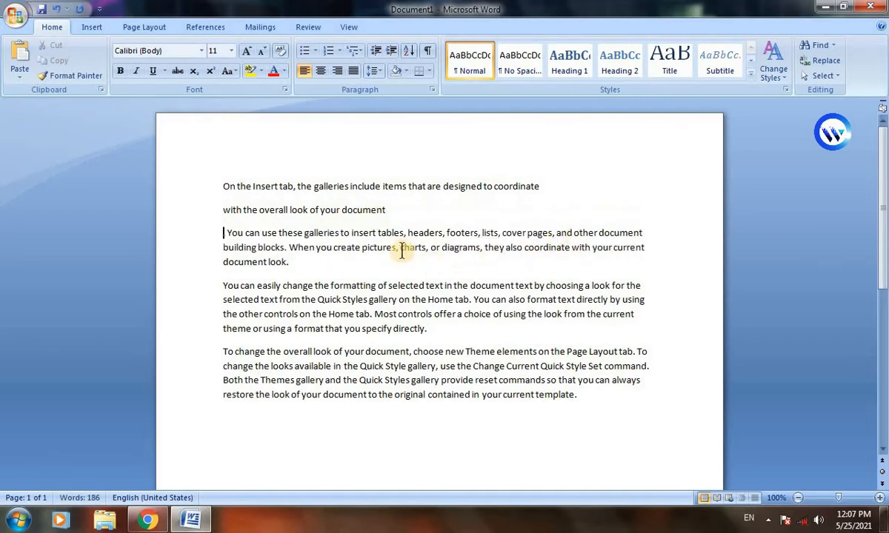
pyautogui.click(340, 233)
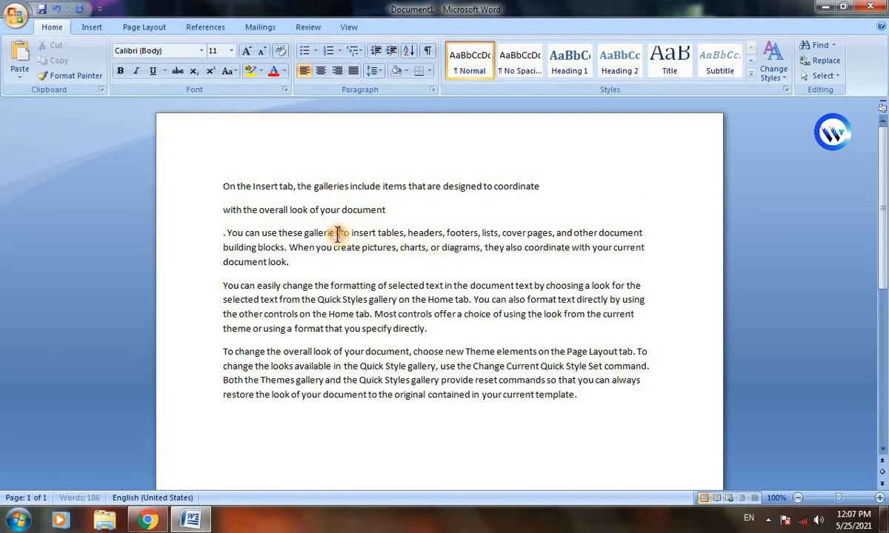
pyautogui.press('Return')
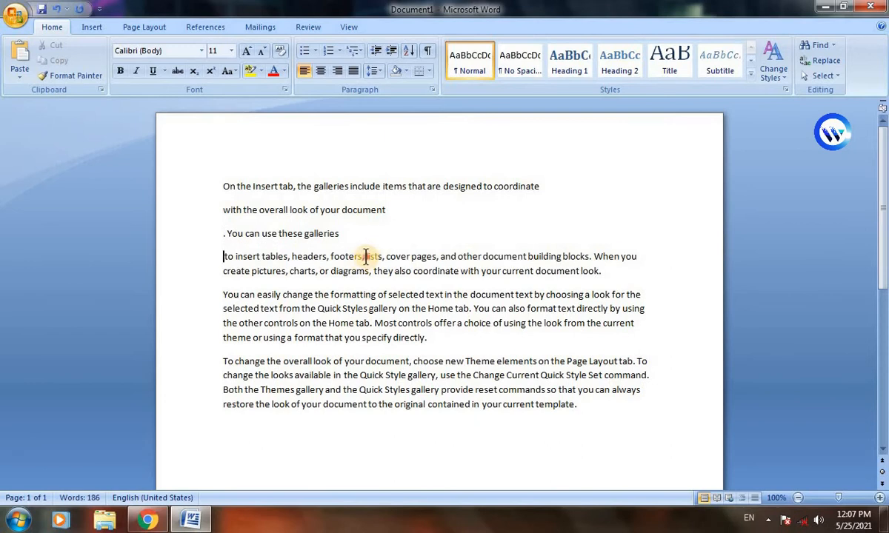
pyautogui.click(365, 257)
pyautogui.press('Return')
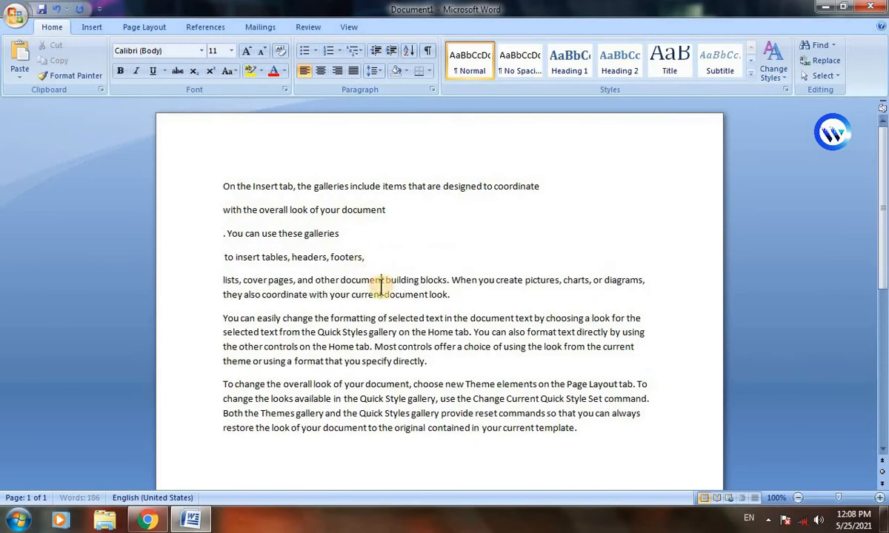
pyautogui.click(381, 281)
pyautogui.press('Return')
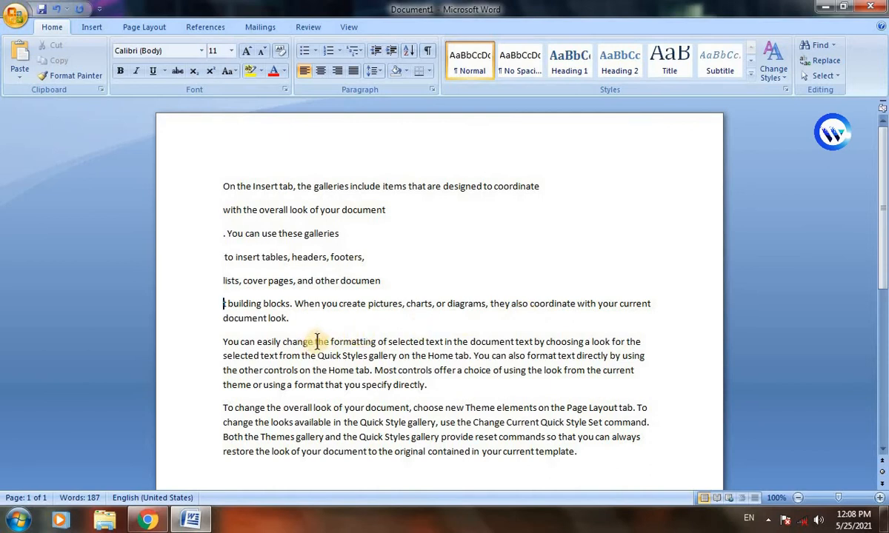
# Break the paragraph starting "You can easily change" into lines after "formatting", "choosing", "Quick Styles" and "gallery on the Home tab.".
pyautogui.click(376, 342)
pyautogui.press('Return')
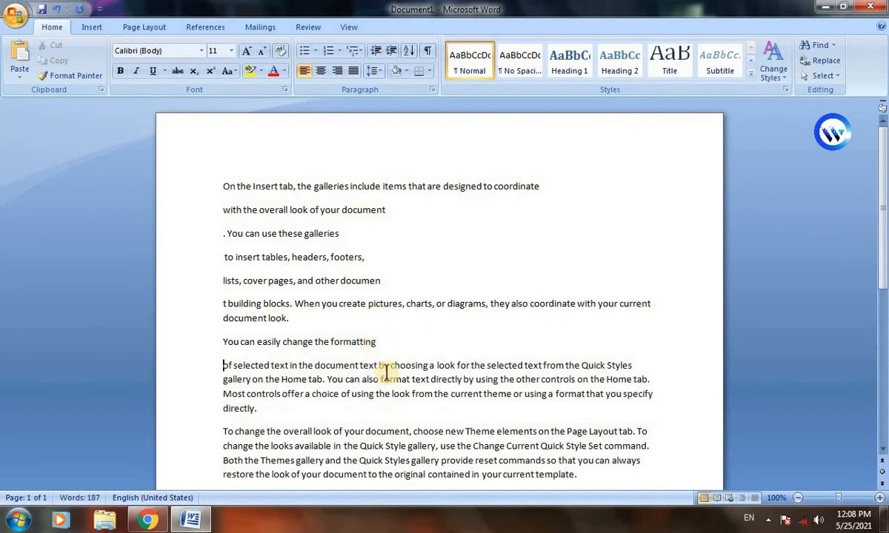
pyautogui.click(428, 365)
pyautogui.press('Return')
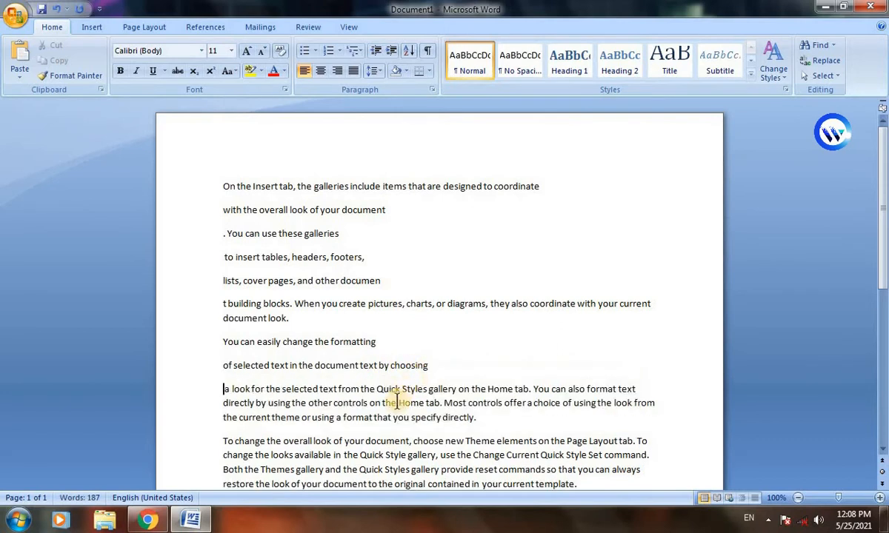
pyautogui.click(362, 391)
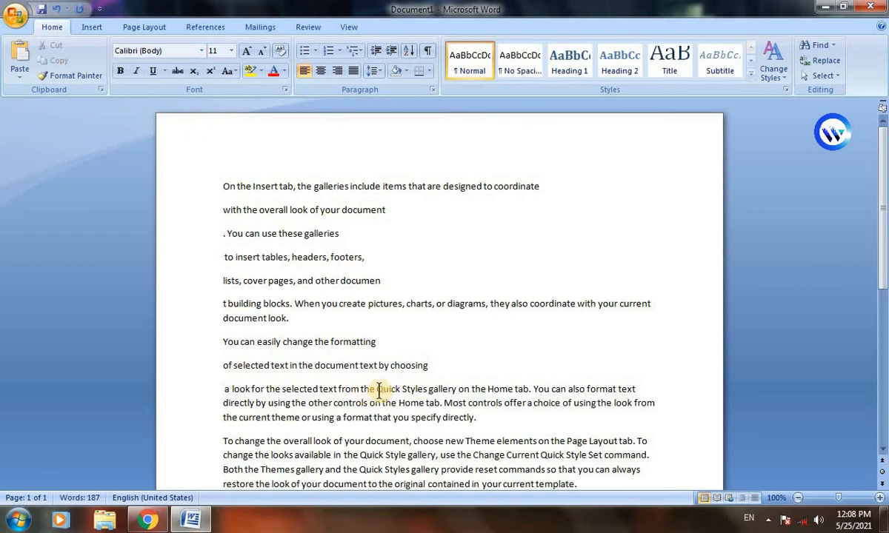
pyautogui.click(427, 390)
pyautogui.press('Return')
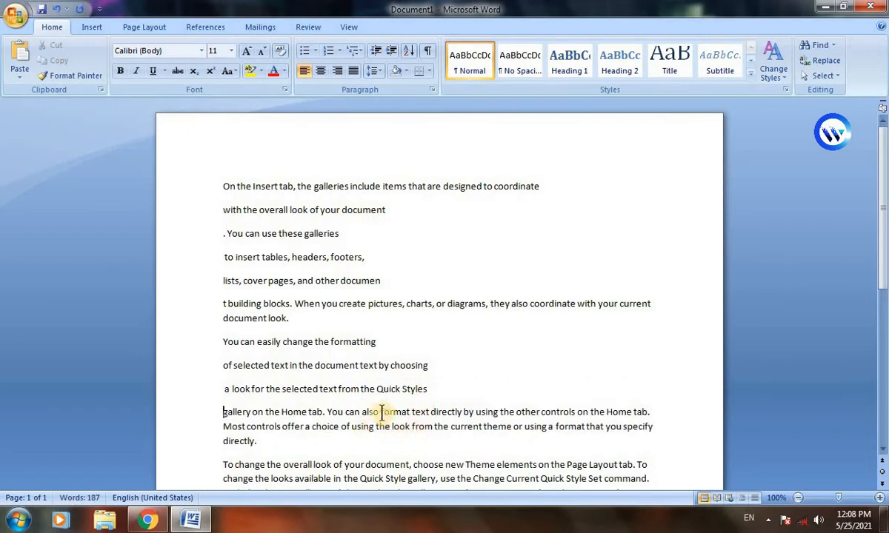
pyautogui.click(327, 413)
pyautogui.press('Return')
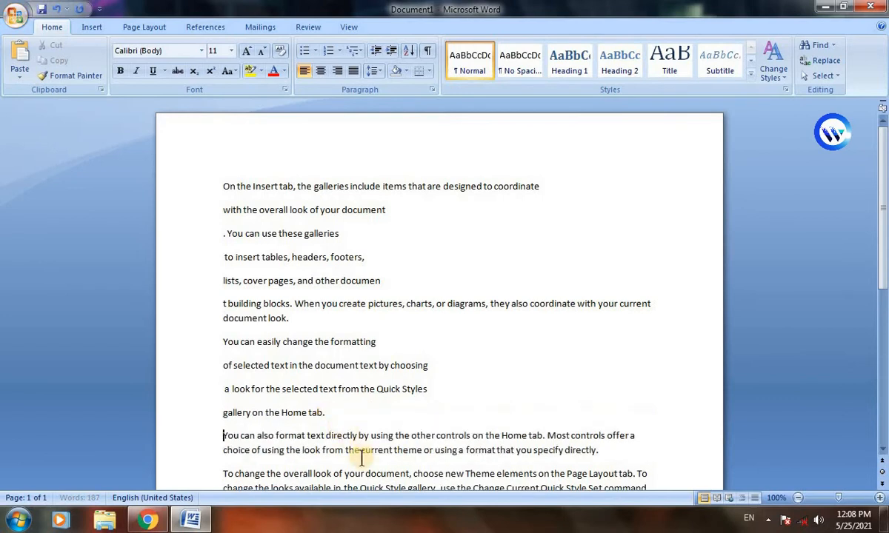
# Break the rest of that paragraph into lines after "other controls on the Home tab.", "choice of using" and "current theme or".
pyautogui.click(548, 437)
pyautogui.press('Return')
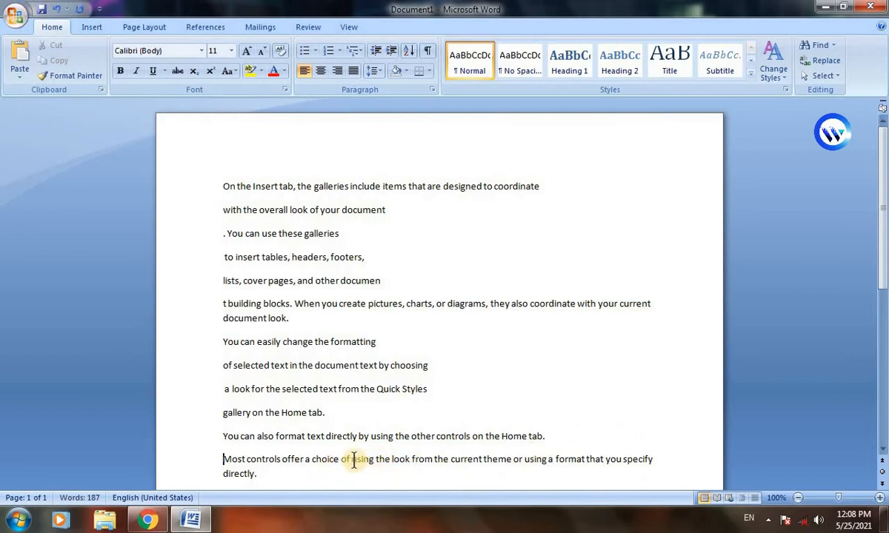
pyautogui.click(376, 459)
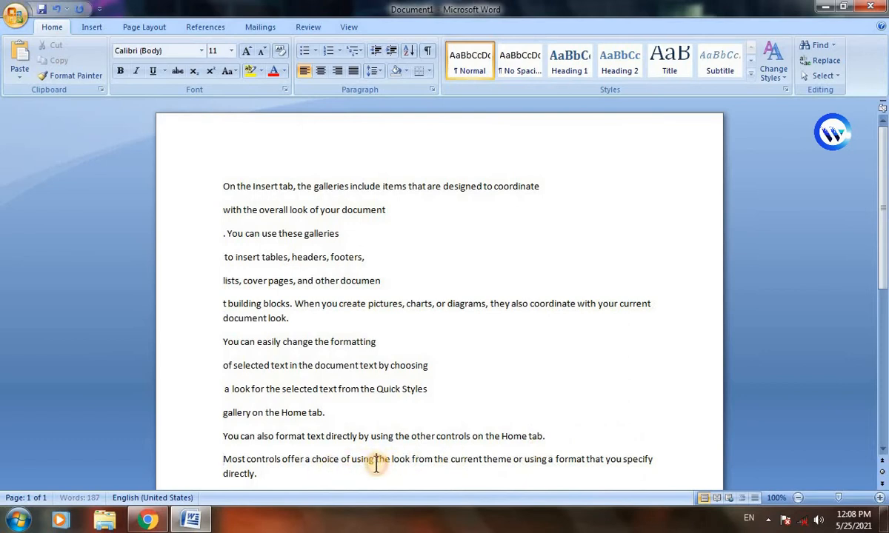
pyautogui.press('Return')
pyautogui.scroll(-1, 403, 483)
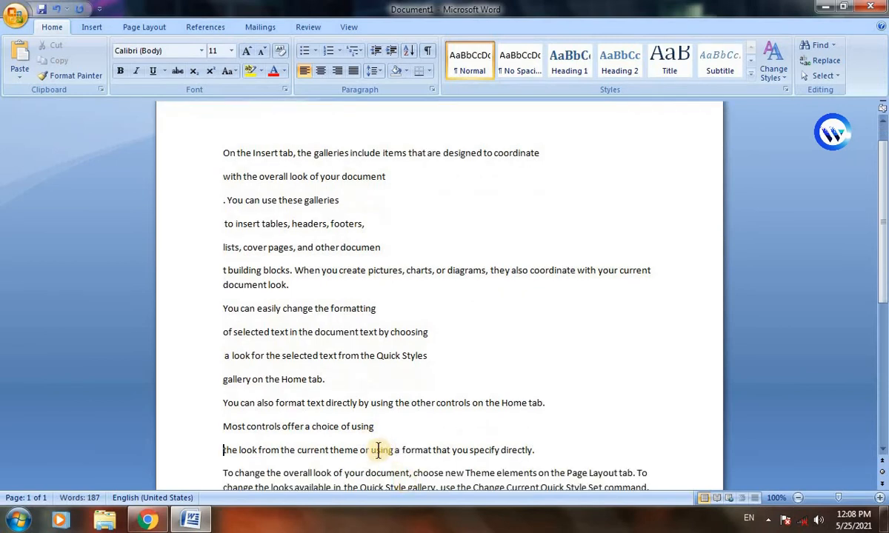
pyautogui.click(369, 452)
pyautogui.press('Return')
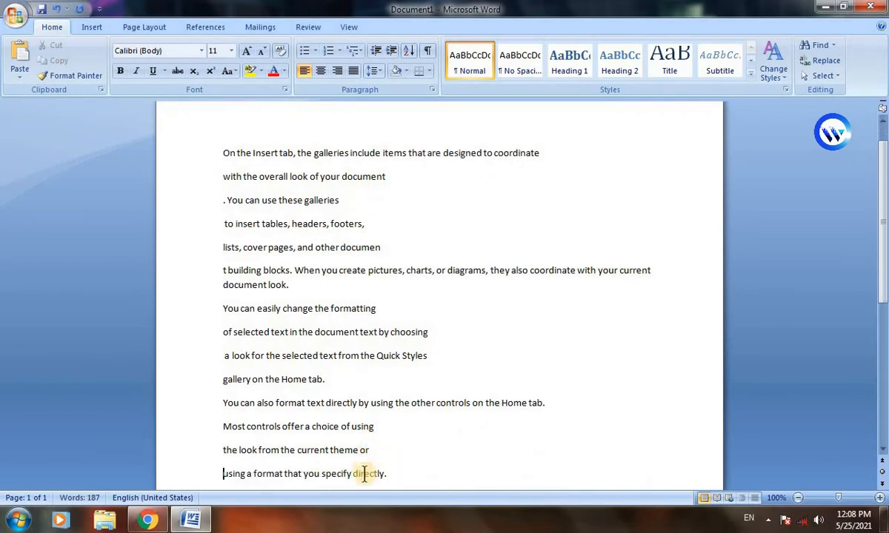
# Delete the last paragraph, starting "To change the overall look of your document", except its final period.
pyautogui.scroll(-2, 366, 471)
pyautogui.scroll(-2, 291, 451)
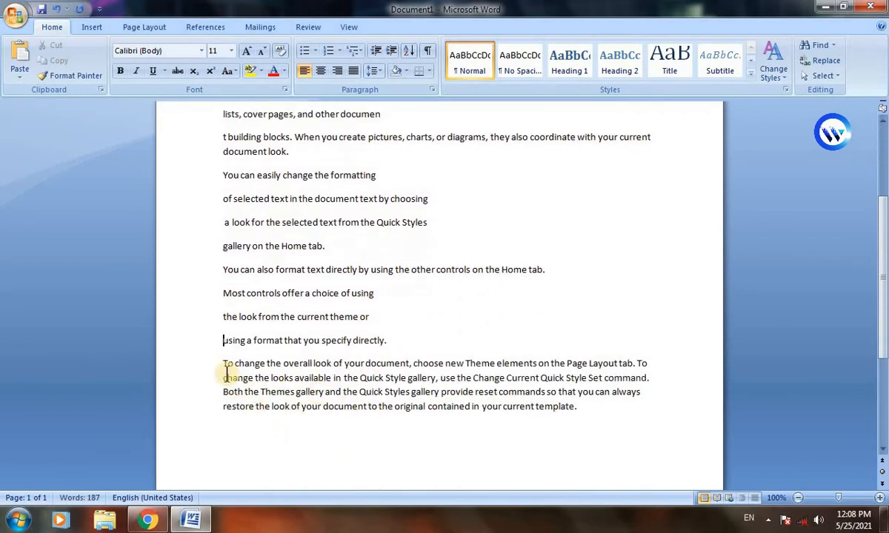
pyautogui.moveTo(223, 363); pyautogui.dragTo(573, 413)
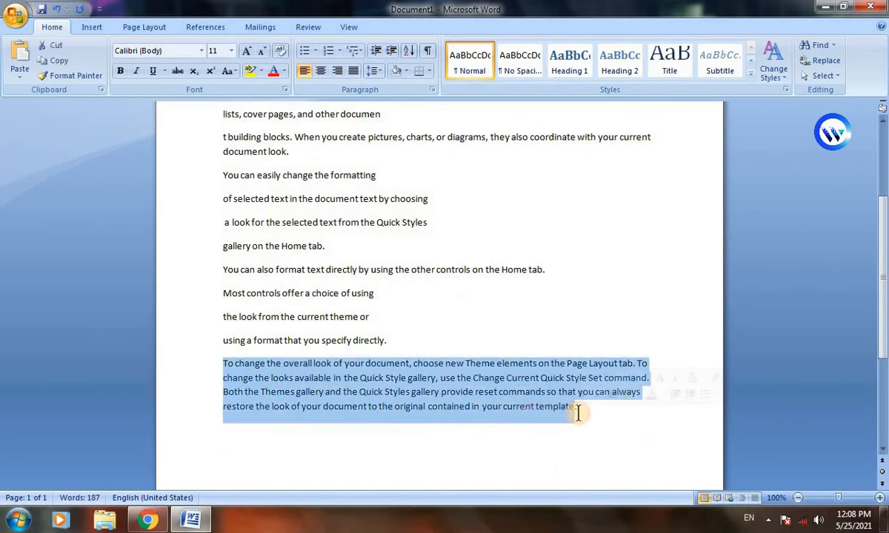
pyautogui.press('Delete')
# Insert an empty line below "lists, cover pages, and other documen" to separate the first group of lines.
pyautogui.scroll(3, 403, 399)
pyautogui.scroll(2, 333, 339)
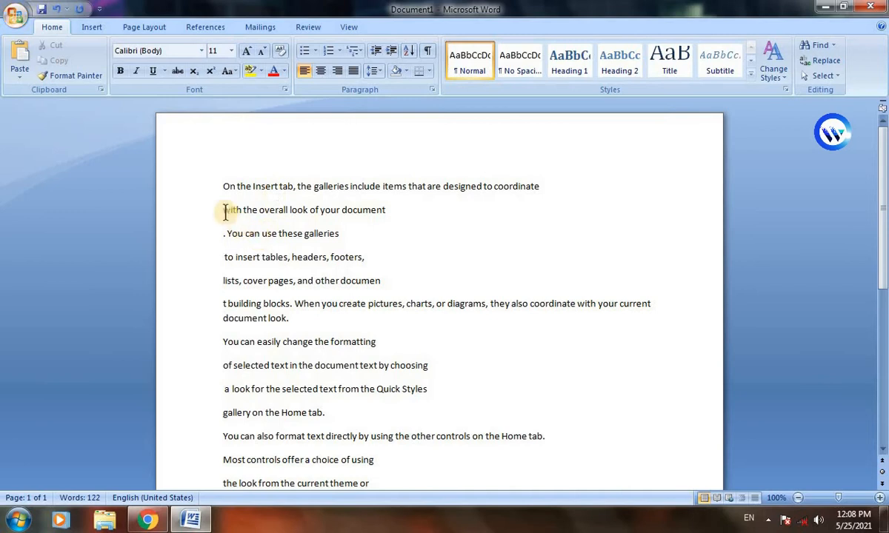
pyautogui.moveTo(224, 213); pyautogui.dragTo(374, 280)
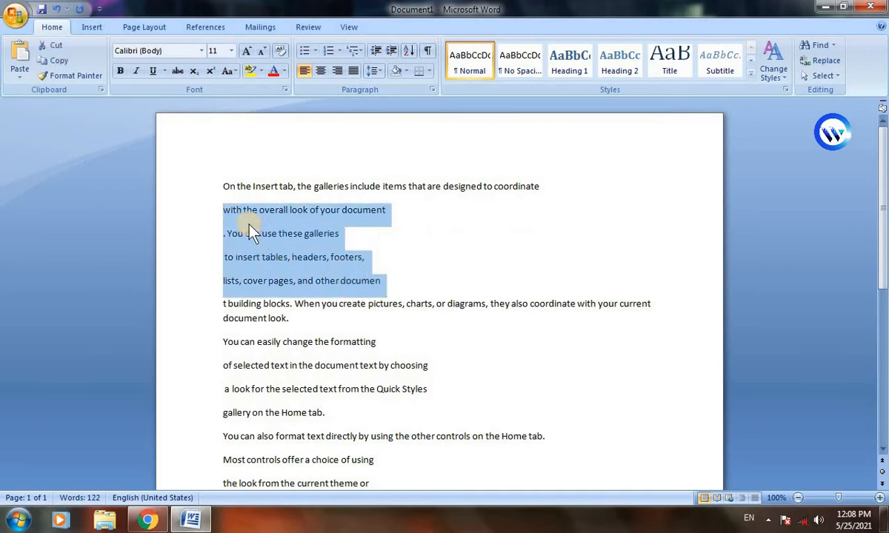
pyautogui.click(405, 280)
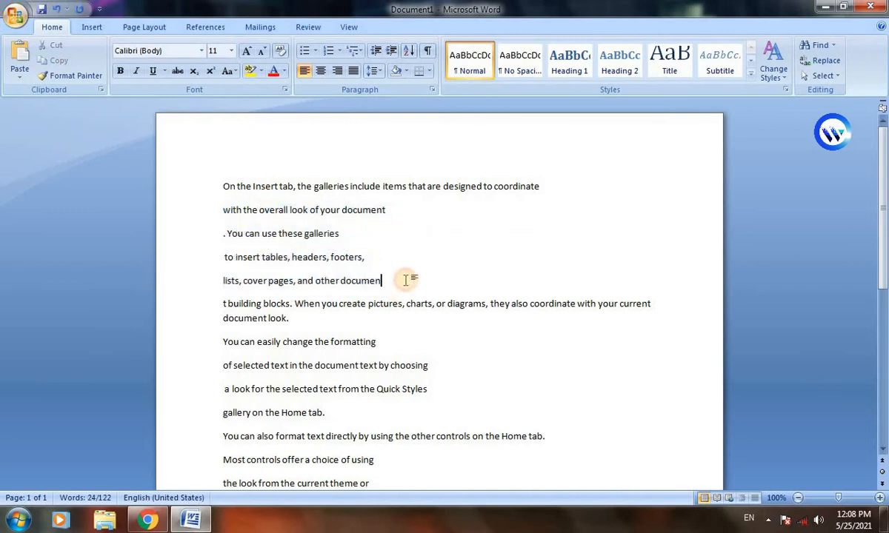
pyautogui.press('Return')
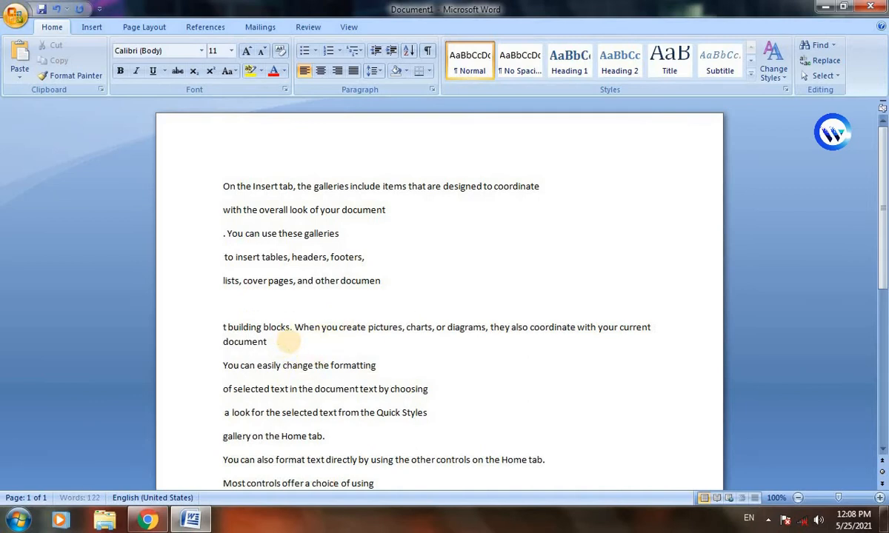
# Delete the words "document look." from the end of the line starting "t building blocks".
pyautogui.press('BackSpace')
pyautogui.press('BackSpace')
pyautogui.press('BackSpace')
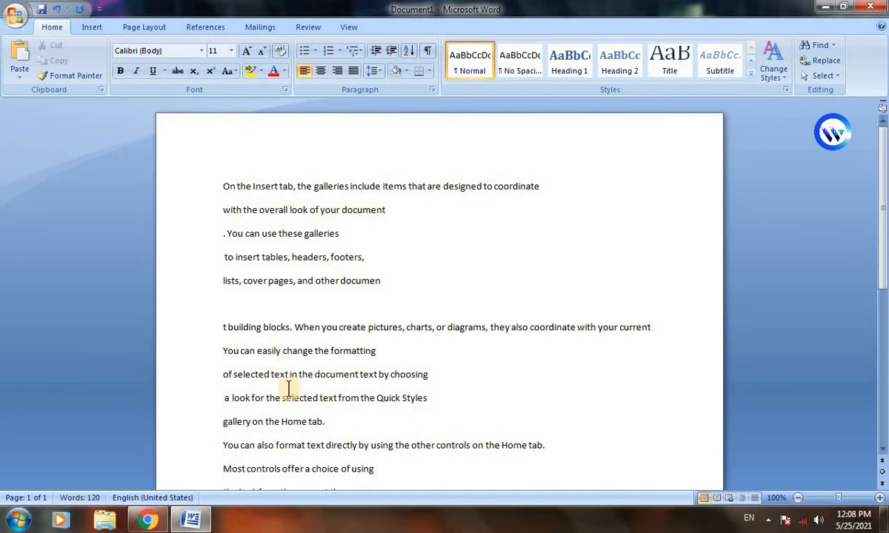
# Insert an empty line below "gallery on the Home tab." to separate the second group of lines.
pyautogui.moveTo(223, 350); pyautogui.dragTo(324, 422)
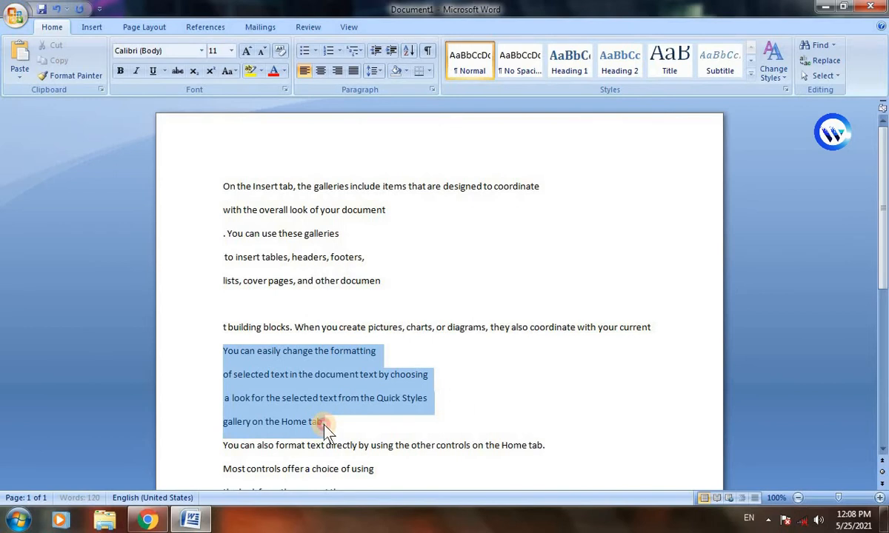
pyautogui.click(332, 425)
pyautogui.press('Return')
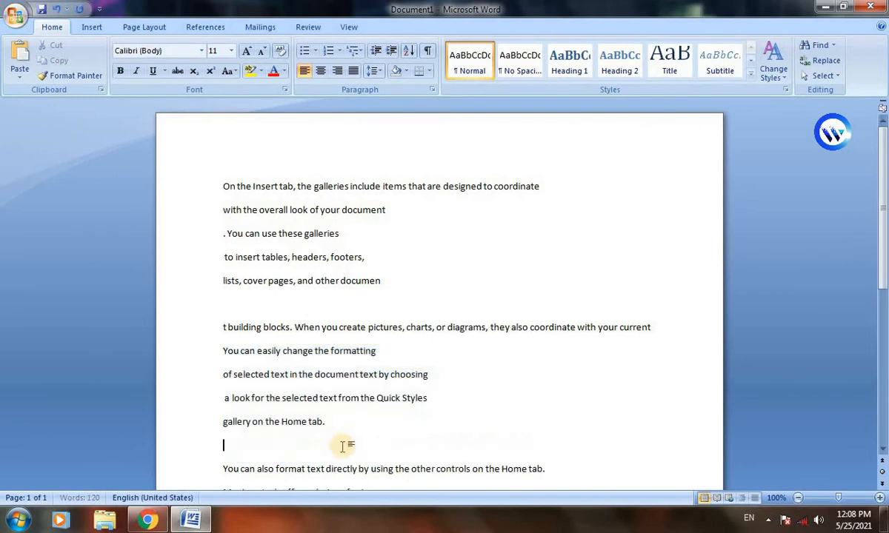
# Copy "from the Quick Styles" from the second group into a new line below "using a format that you specify directly.".
pyautogui.scroll(-4, 345, 444)
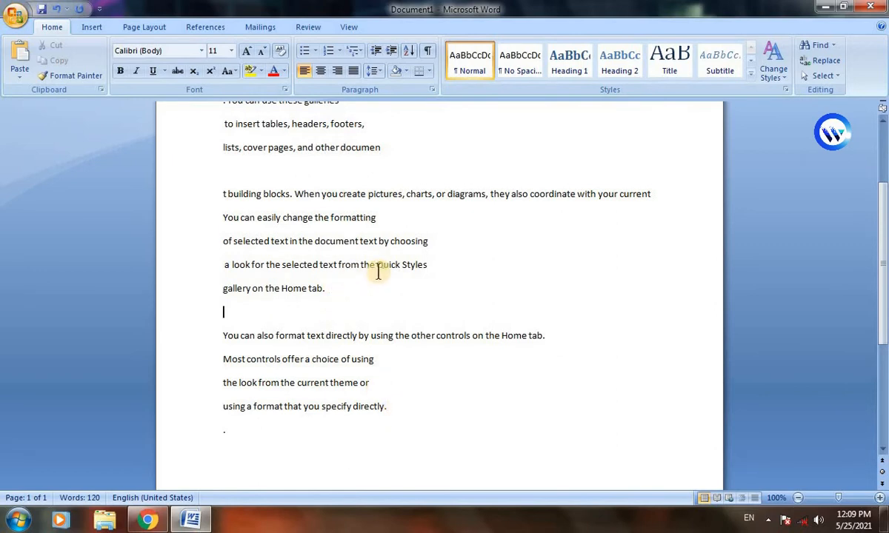
pyautogui.moveTo(341, 264); pyautogui.dragTo(448, 277)
pyautogui.hotkey('ctrl', 'c')
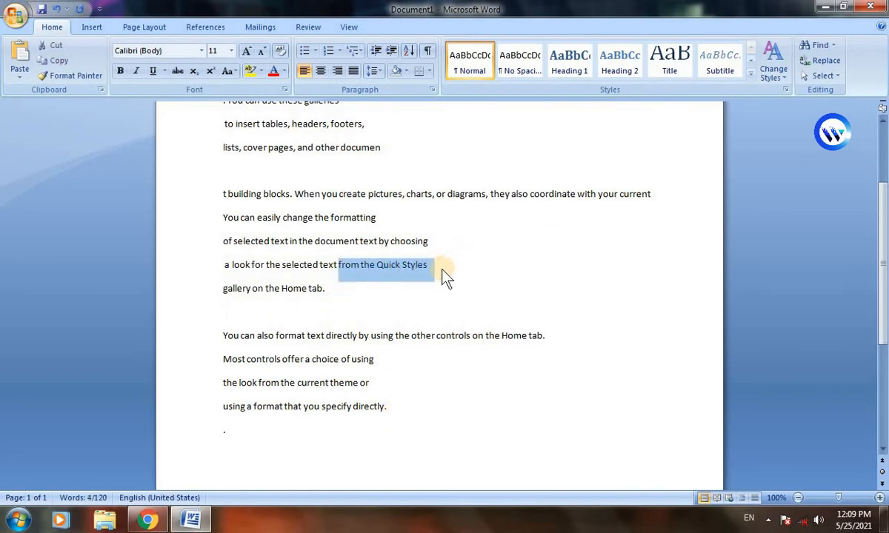
pyautogui.click(407, 408)
pyautogui.press('Return')
pyautogui.hotkey('ctrl', 'v')
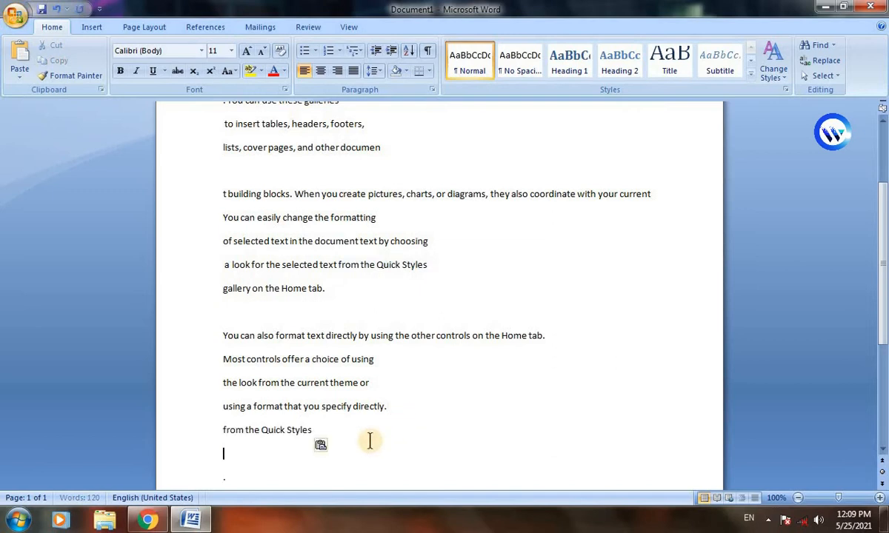
pyautogui.moveTo(313, 431); pyautogui.dragTo(225, 355)
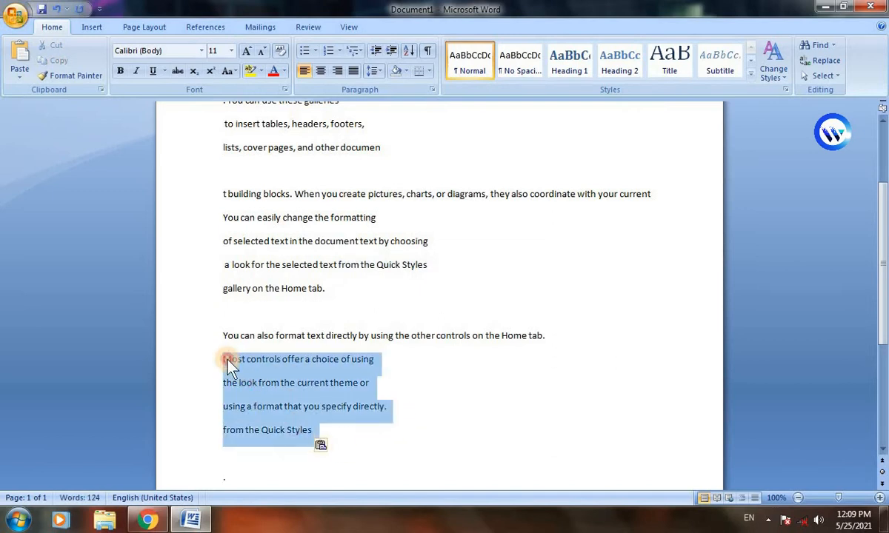
pyautogui.click(381, 178)
pyautogui.scroll(1, 383, 181)
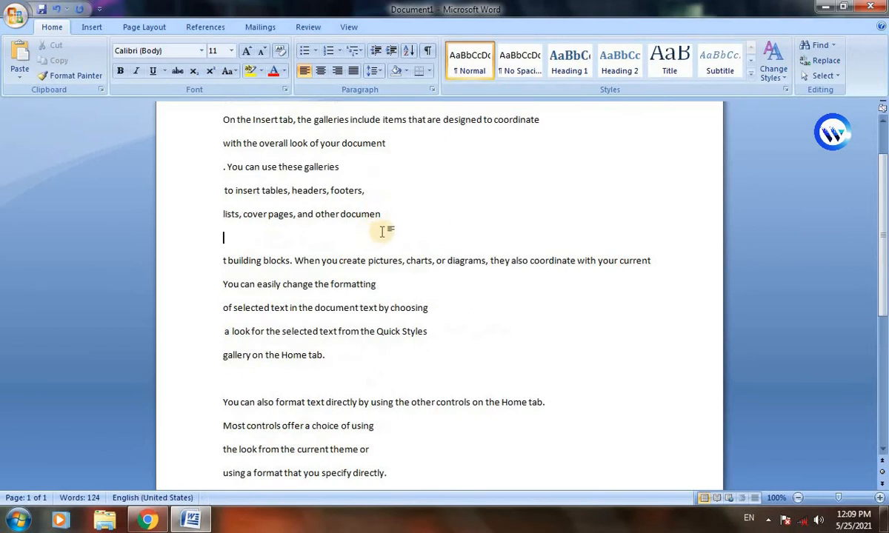
pyautogui.moveTo(383, 232); pyautogui.dragTo(228, 133)
pyautogui.click(341, 171)
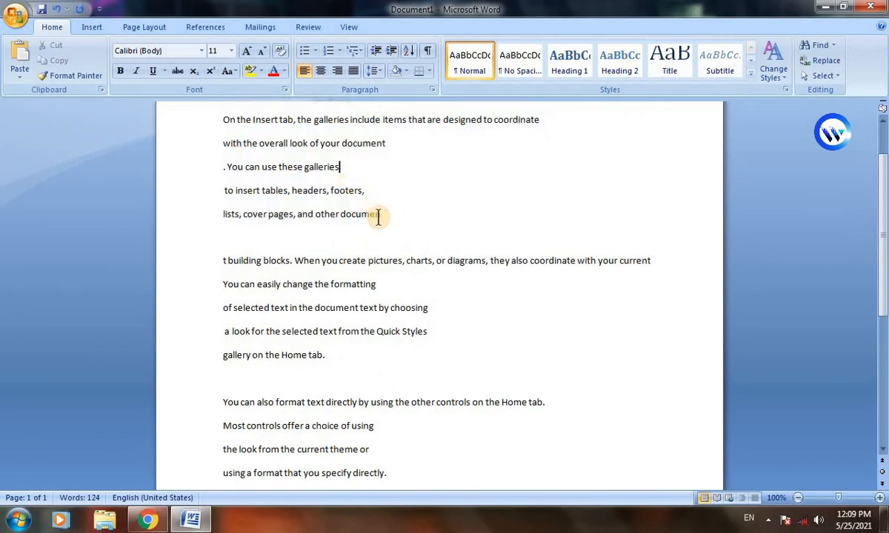
# Apply arrow bullets to the four lines below "On the Insert tab, the galleries include items that are designed to coordinate".
pyautogui.moveTo(377, 216); pyautogui.dragTo(226, 143)
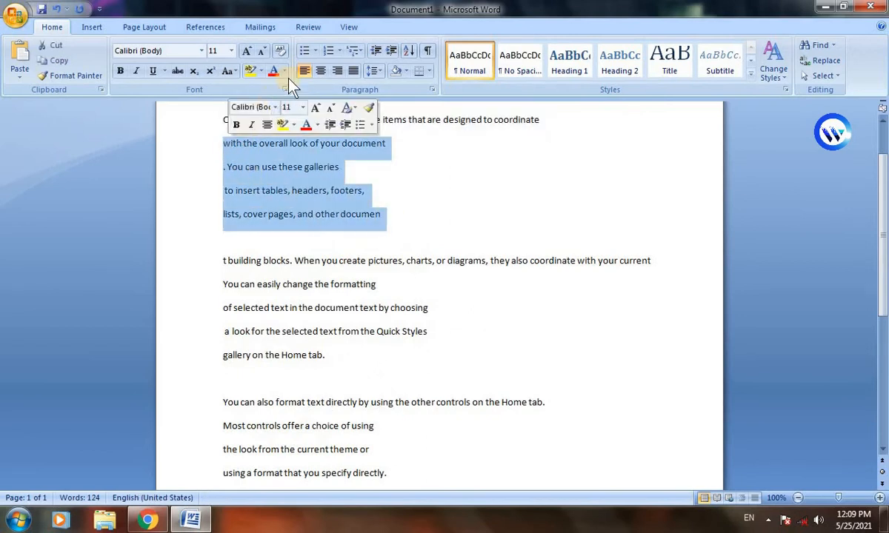
pyautogui.click(315, 51)
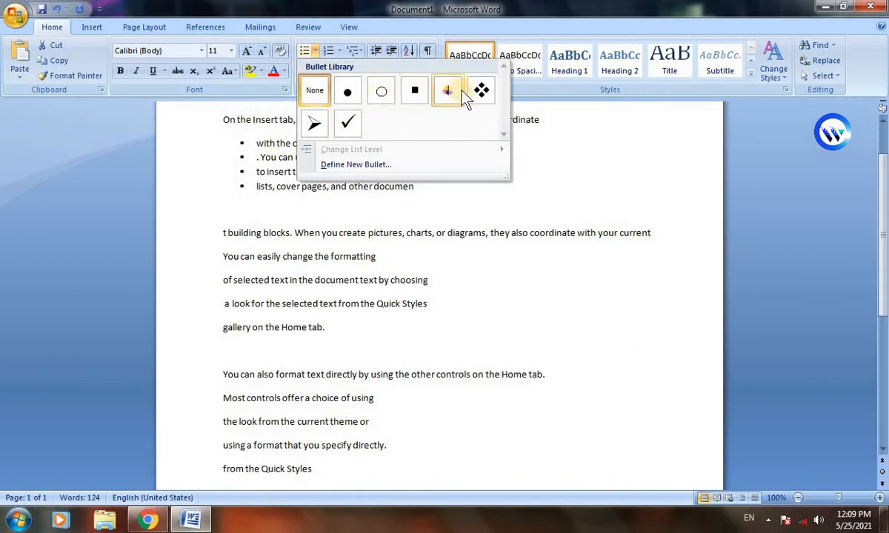
pyautogui.click(316, 125)
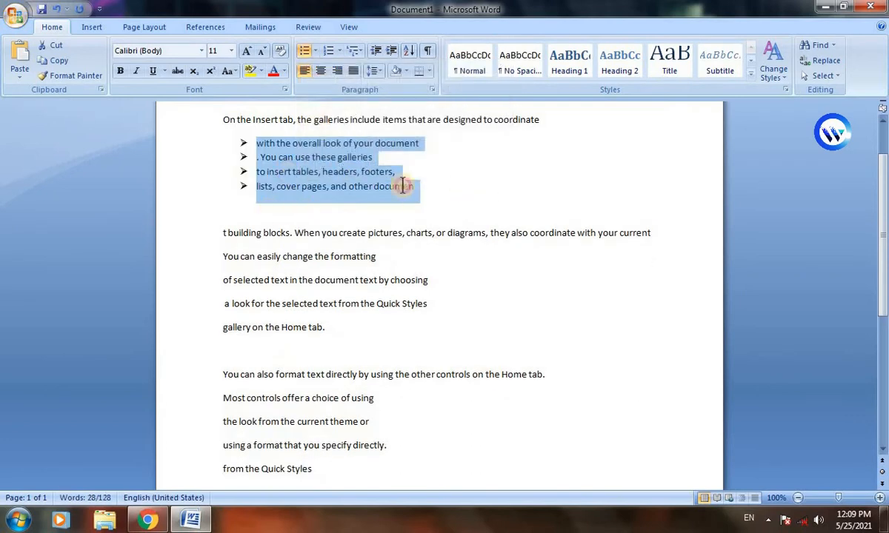
pyautogui.click(402, 185)
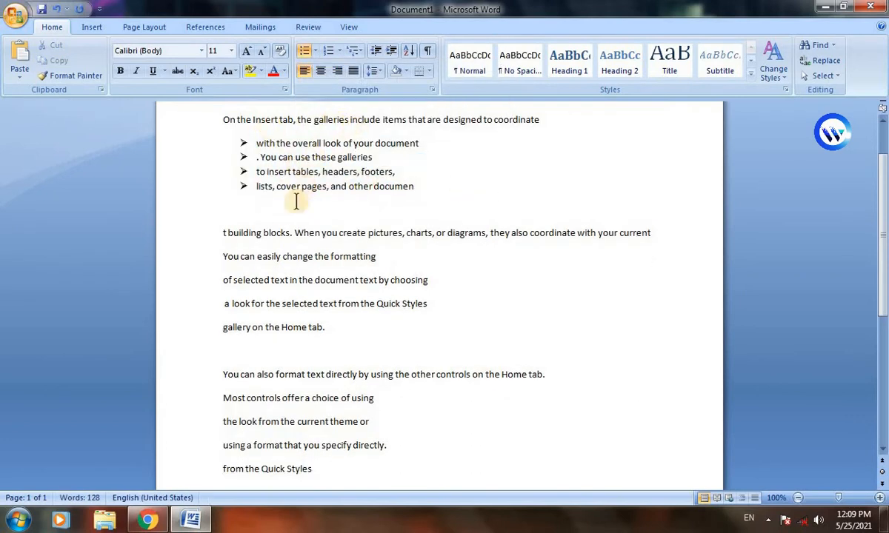
# Apply arrow bullets to the four lines of the second group, from "You can easily change the formatting" to "gallery on the Home tab.".
pyautogui.scroll(-1, 259, 218)
pyautogui.moveTo(332, 294); pyautogui.dragTo(223, 223)
pyautogui.click(316, 52)
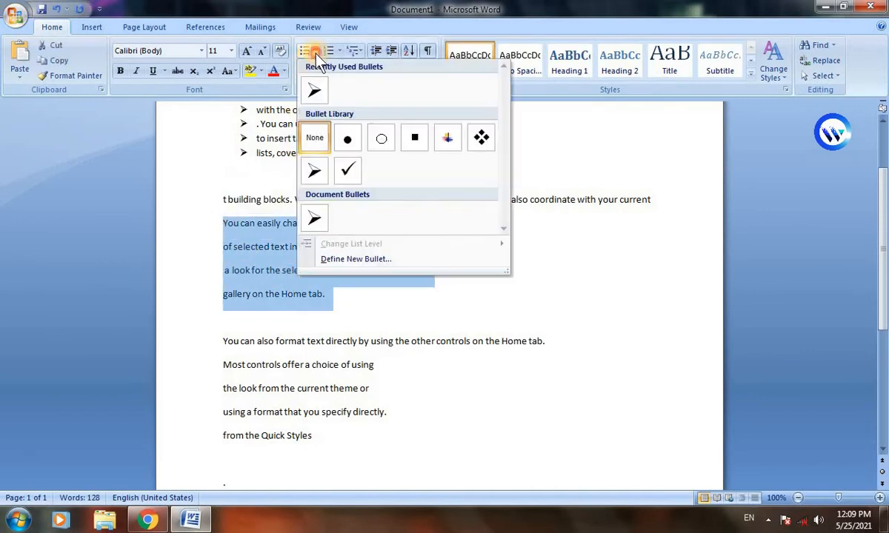
pyautogui.click(315, 169)
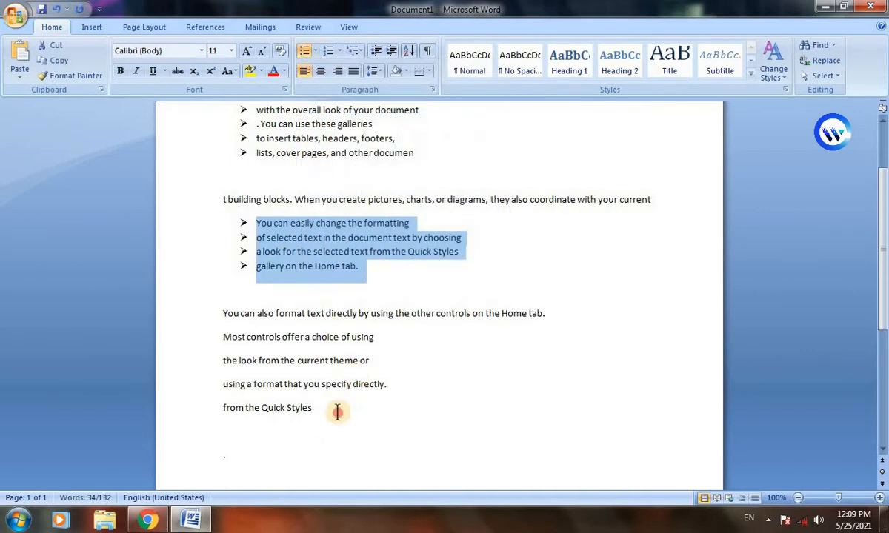
# Apply arrow bullets to the four lines of the third group, from "Most controls offer a choice of using" to "from the Quick Styles".
pyautogui.moveTo(337, 413); pyautogui.dragTo(223, 337)
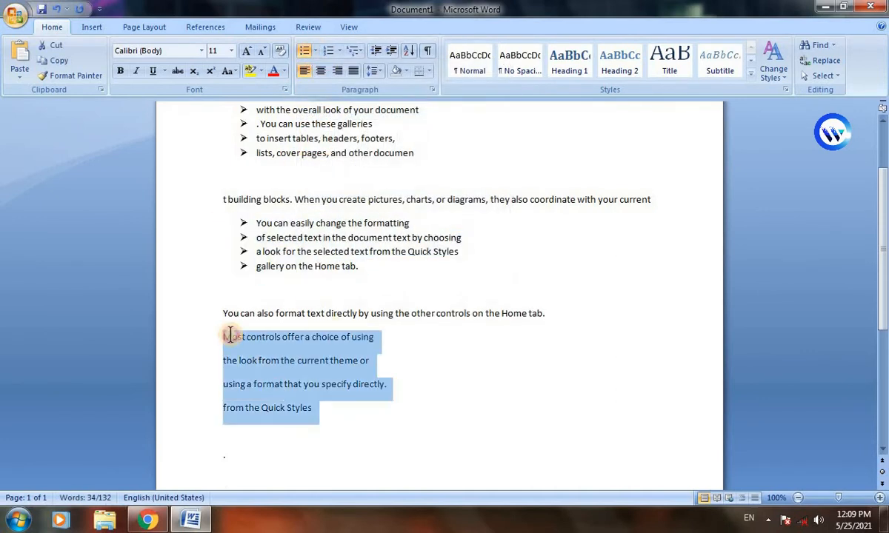
pyautogui.click(314, 50)
pyautogui.click(318, 87)
pyautogui.click(378, 391)
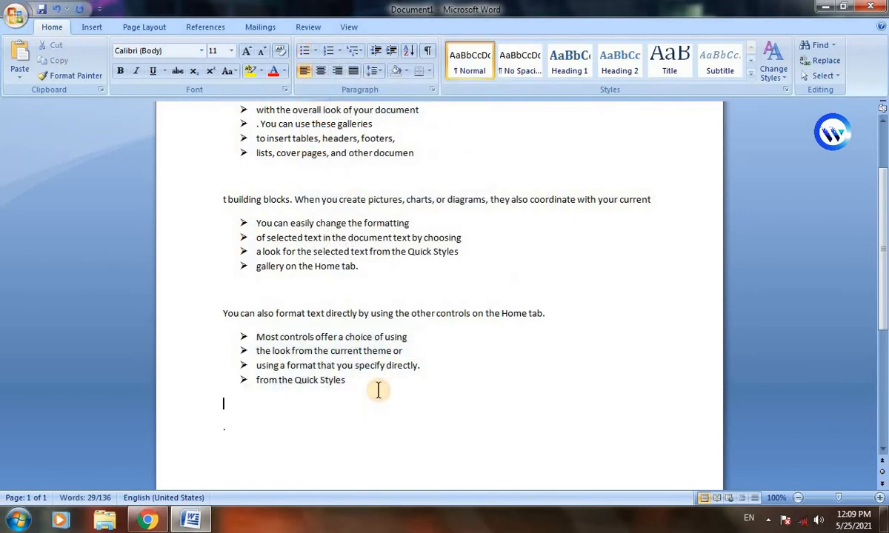
# Make the three introductory lines above the bulleted groups bold.
pyautogui.scroll(2, 378, 390)
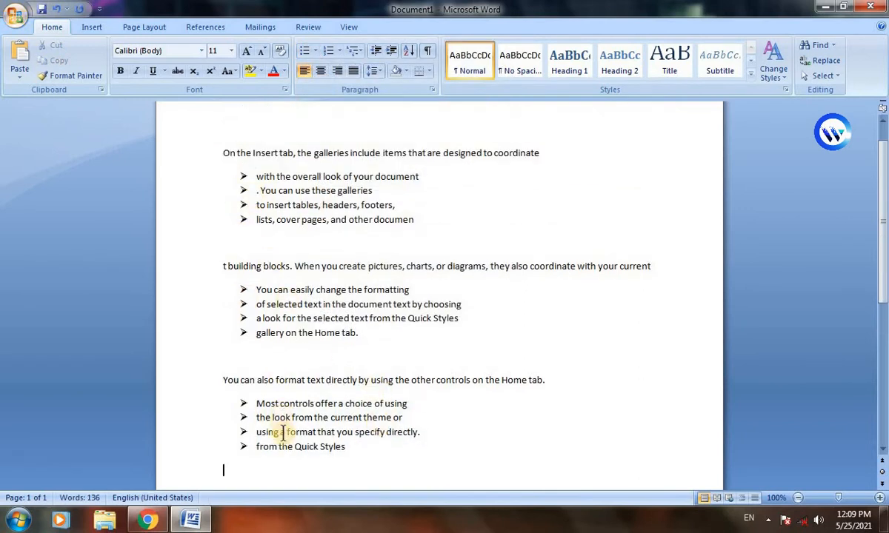
pyautogui.moveTo(540, 153); pyautogui.dragTo(510, 152)
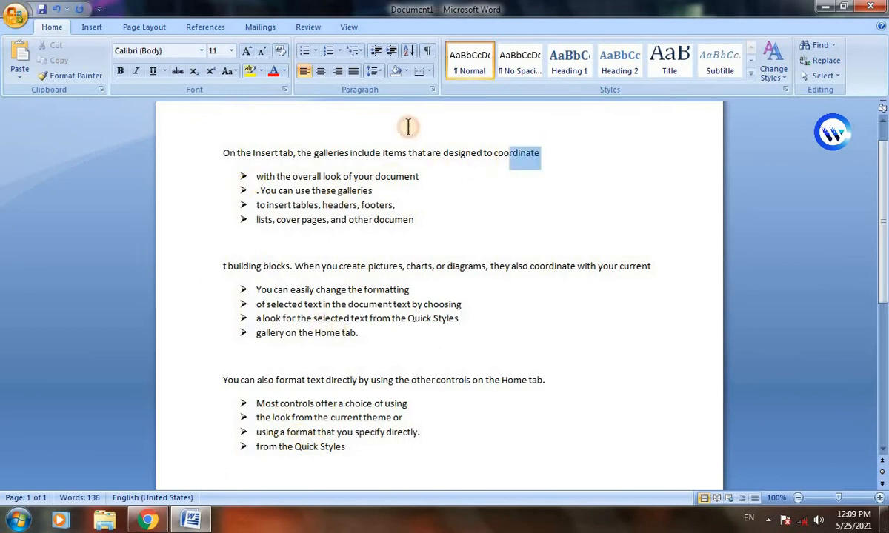
pyautogui.moveTo(408, 127); pyautogui.dragTo(224, 138)
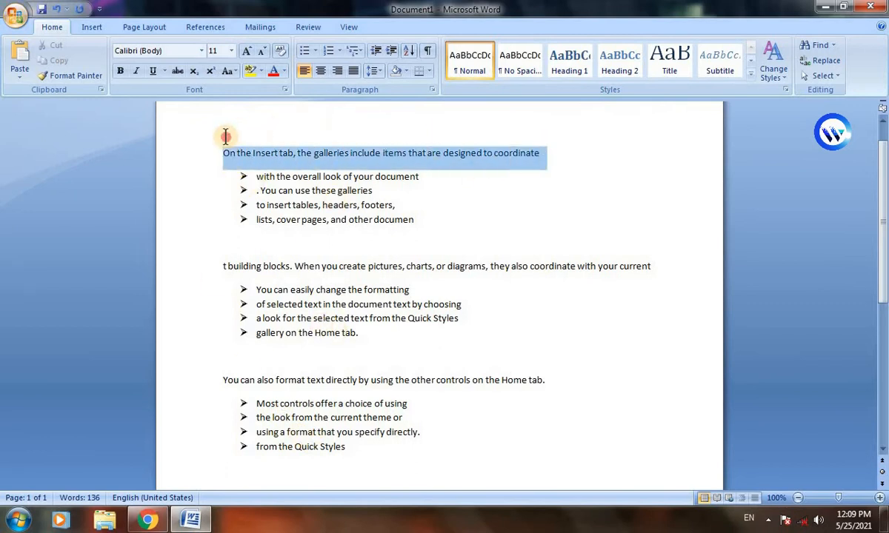
pyautogui.click(122, 75)
pyautogui.moveTo(661, 268); pyautogui.dragTo(215, 265)
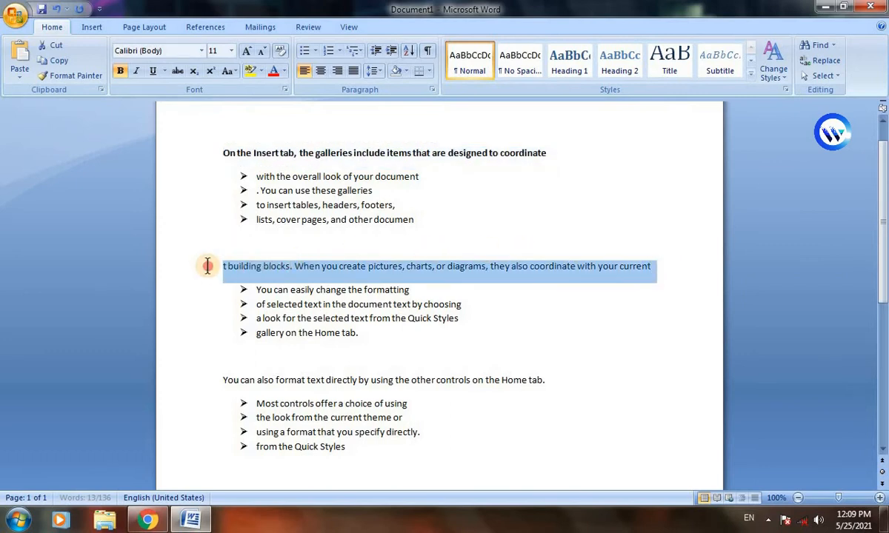
pyautogui.click(120, 71)
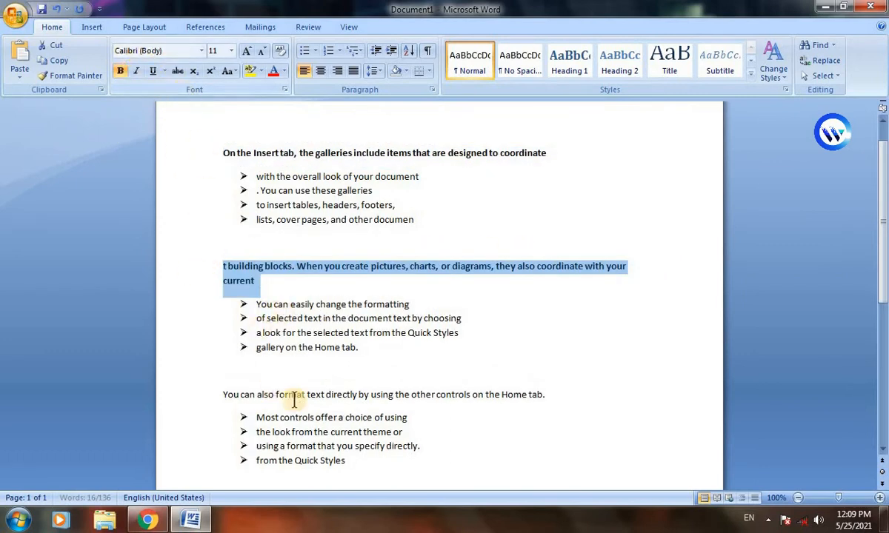
pyautogui.moveTo(548, 392); pyautogui.dragTo(223, 397)
pyautogui.click(121, 70)
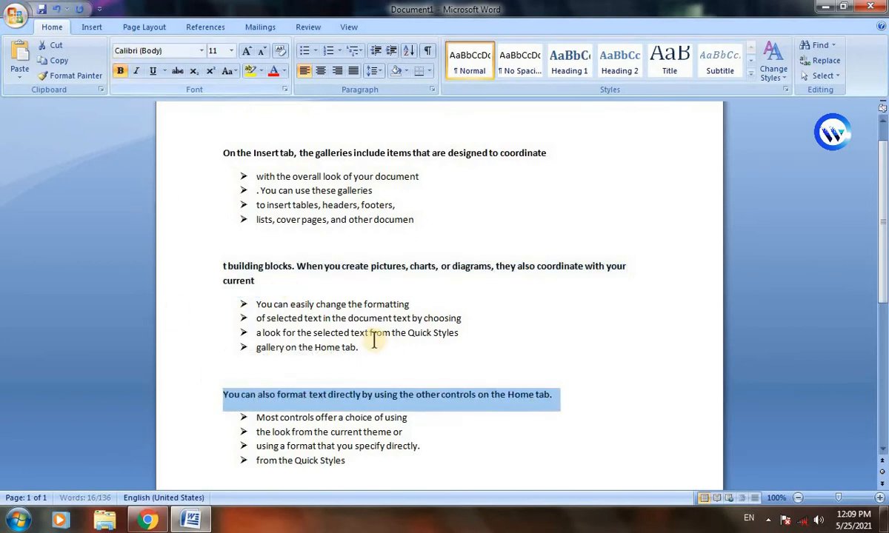
pyautogui.click(508, 366)
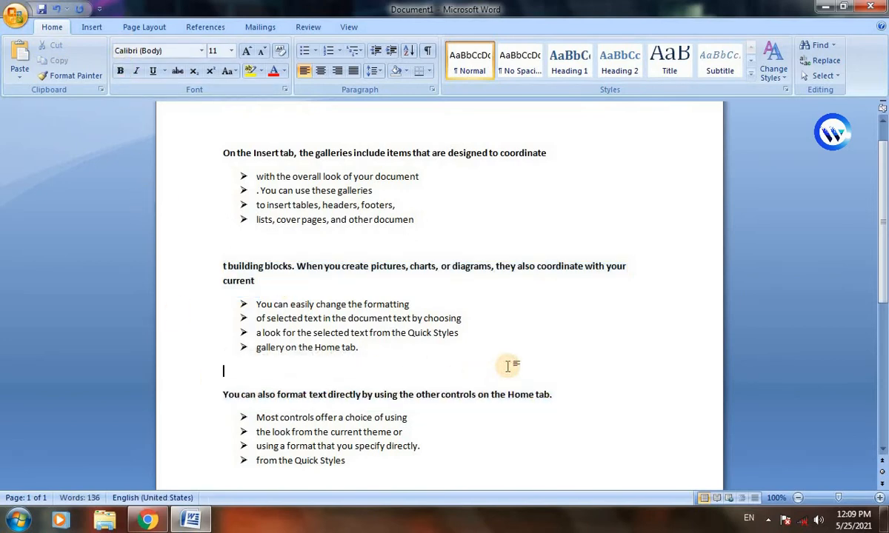
pyautogui.scroll(-1, 508, 365)
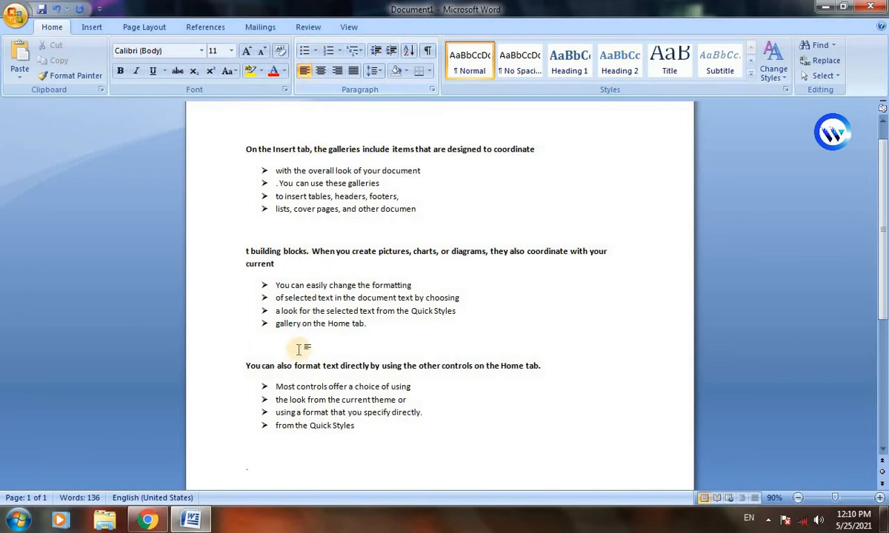
pyautogui.click(315, 51)
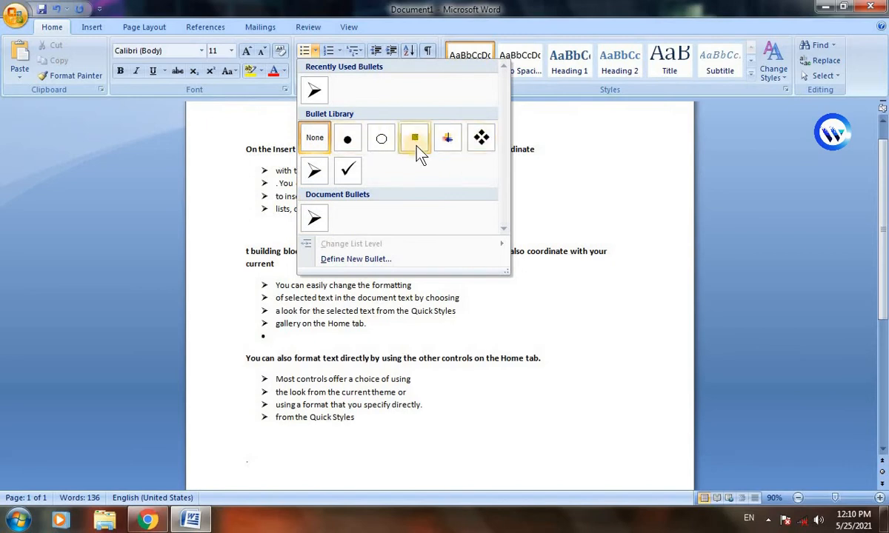
pyautogui.click(376, 327)
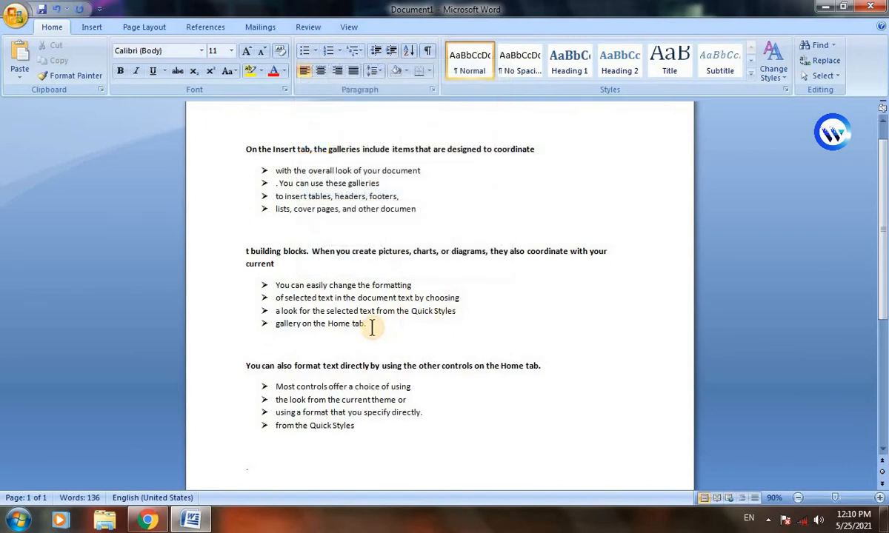
# Select the bulleted lines of all three groups together and change them to lowercase Roman numbering (i., ii., iii.).
pyautogui.moveTo(419, 210); pyautogui.dragTo(274, 170)
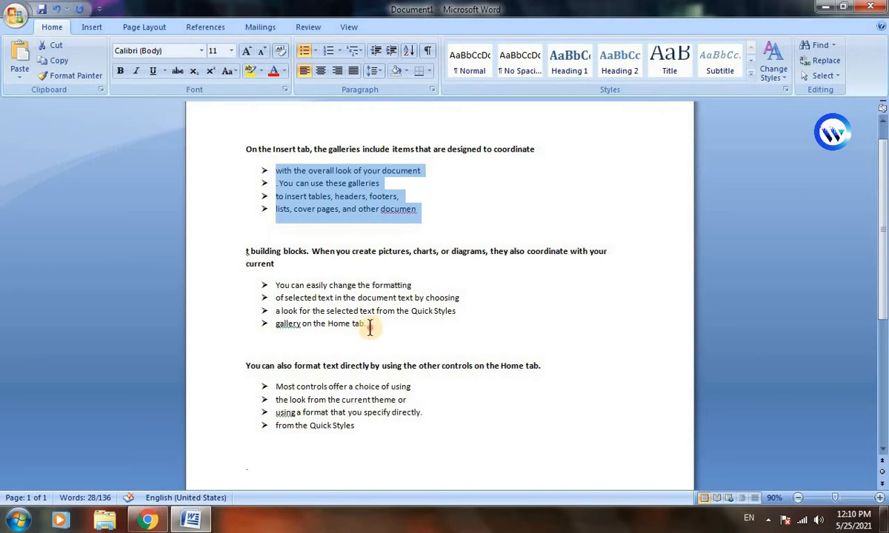
pyautogui.moveTo(370, 326); pyautogui.dragTo(277, 283)
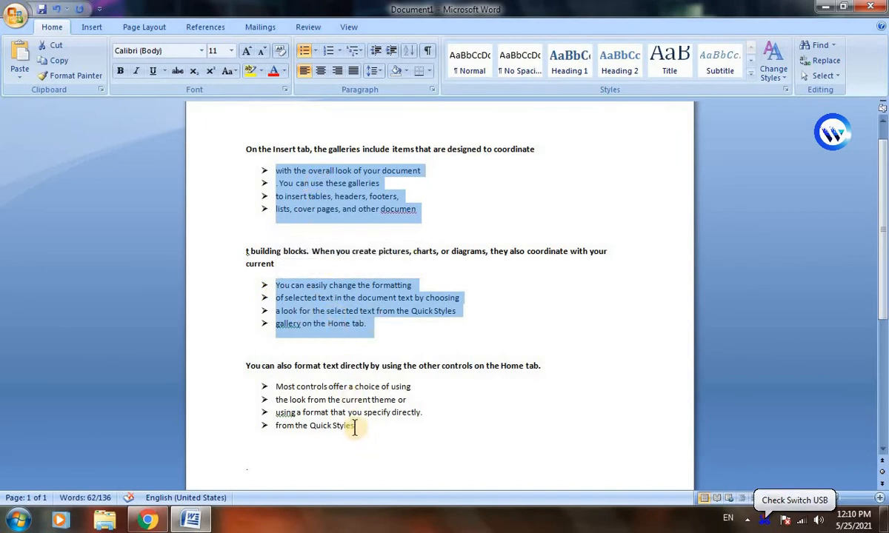
pyautogui.moveTo(357, 428); pyautogui.dragTo(294, 397)
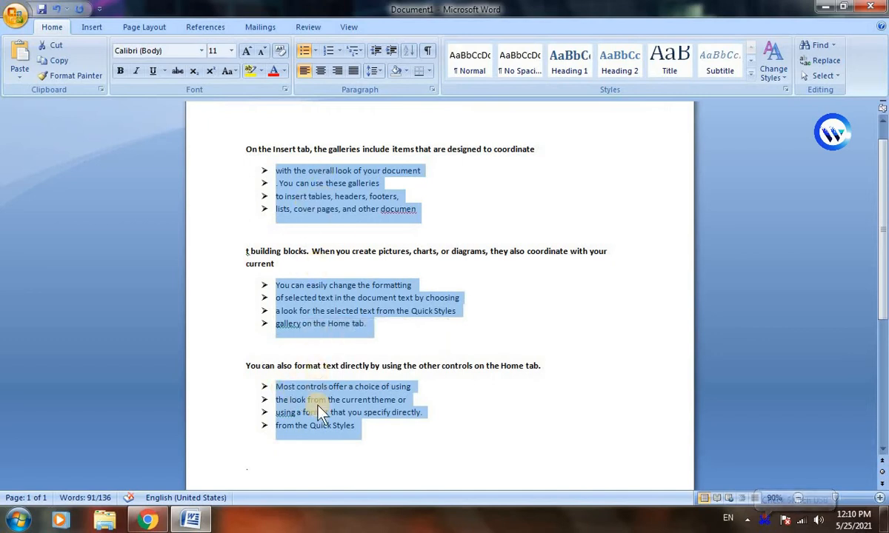
pyautogui.click(338, 54)
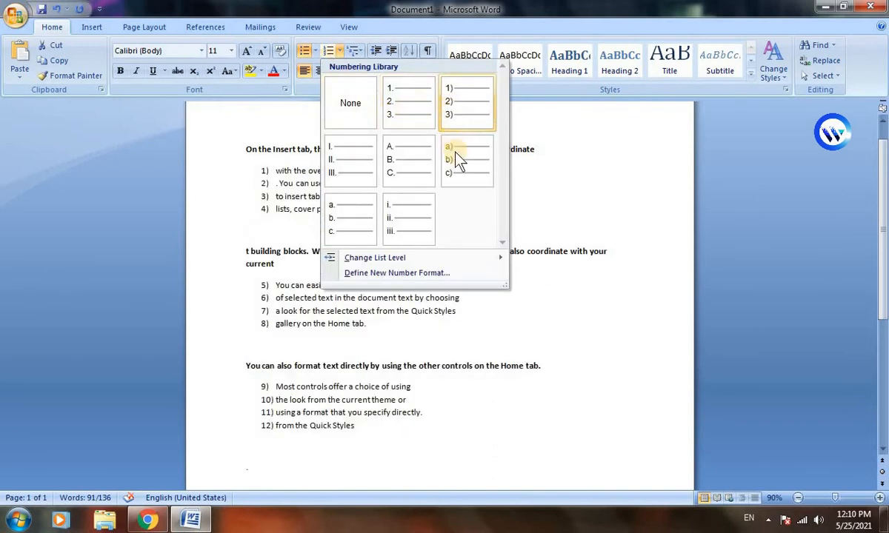
pyautogui.click(404, 220)
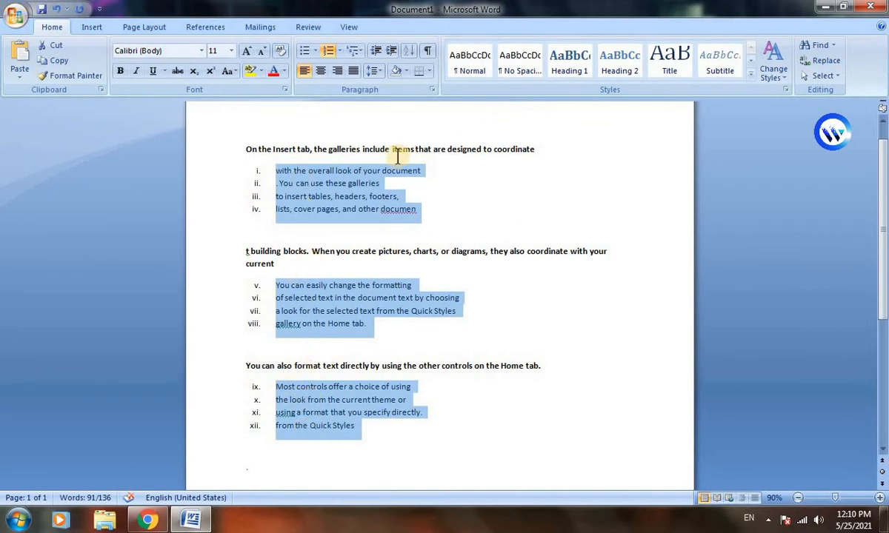
# Apply the multilevel list "I. Heading 1, A. Heading 2, 1. Heading 3" to the three bold introductory lines together.
pyautogui.click(361, 52)
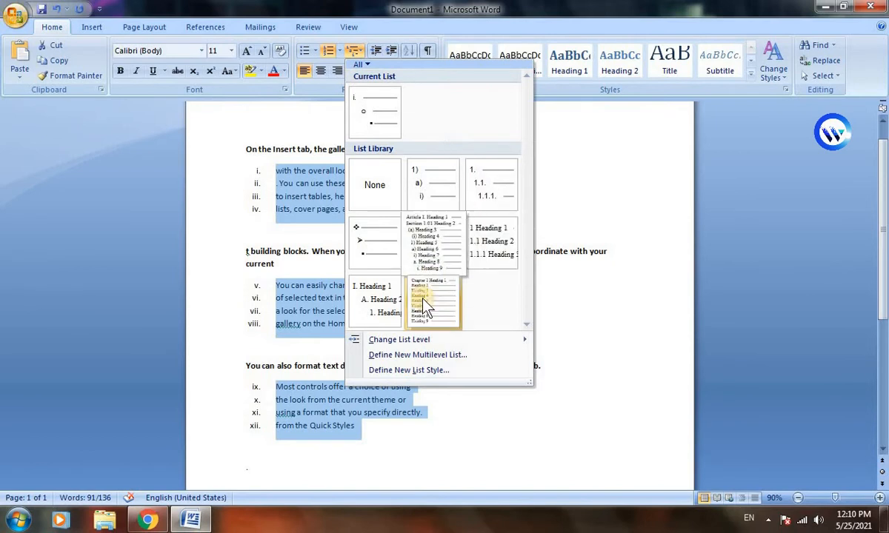
pyautogui.click(560, 180)
pyautogui.moveTo(532, 149); pyautogui.dragTo(246, 149)
pyautogui.moveTo(621, 263); pyautogui.dragTo(246, 264)
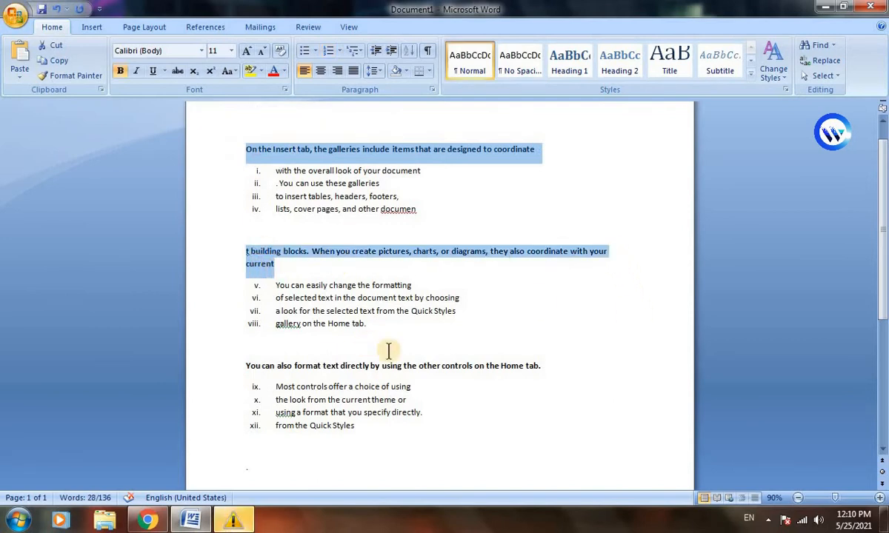
pyautogui.moveTo(545, 368); pyautogui.dragTo(245, 368)
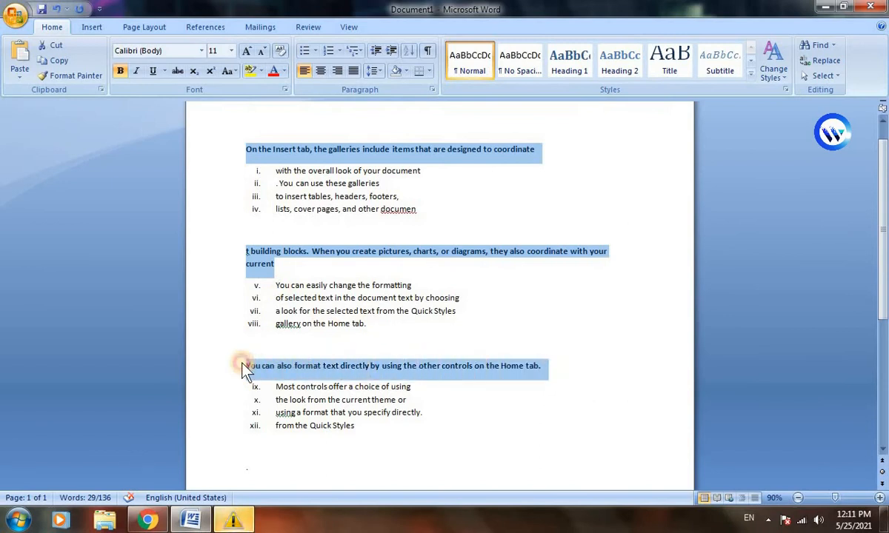
pyautogui.click(361, 54)
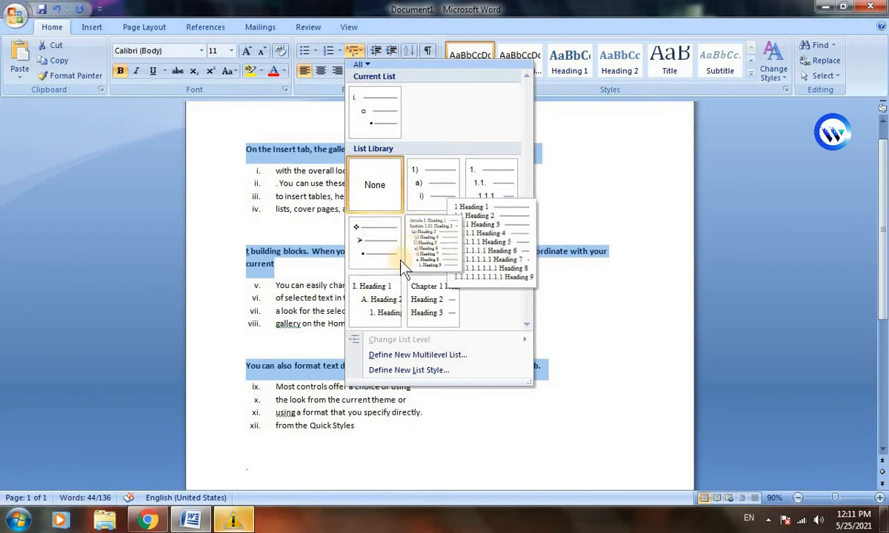
pyautogui.click(382, 307)
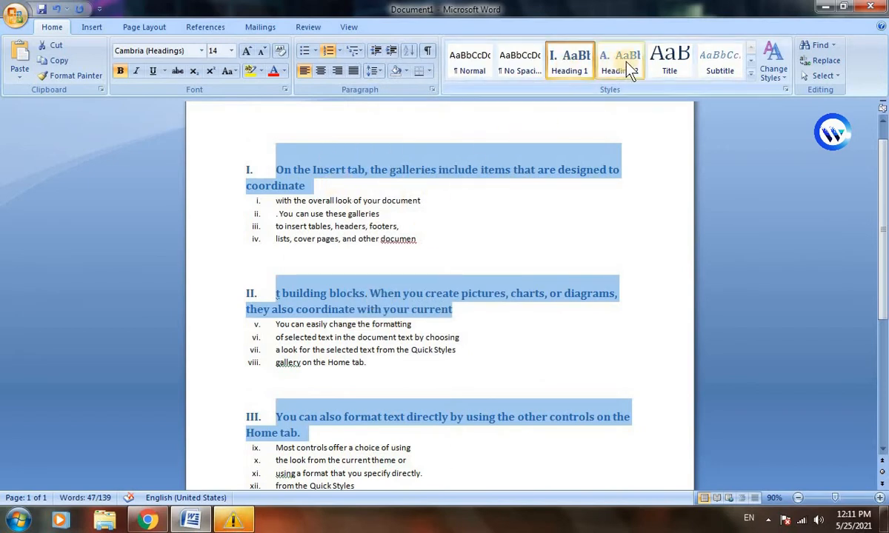
pyautogui.click(595, 59)
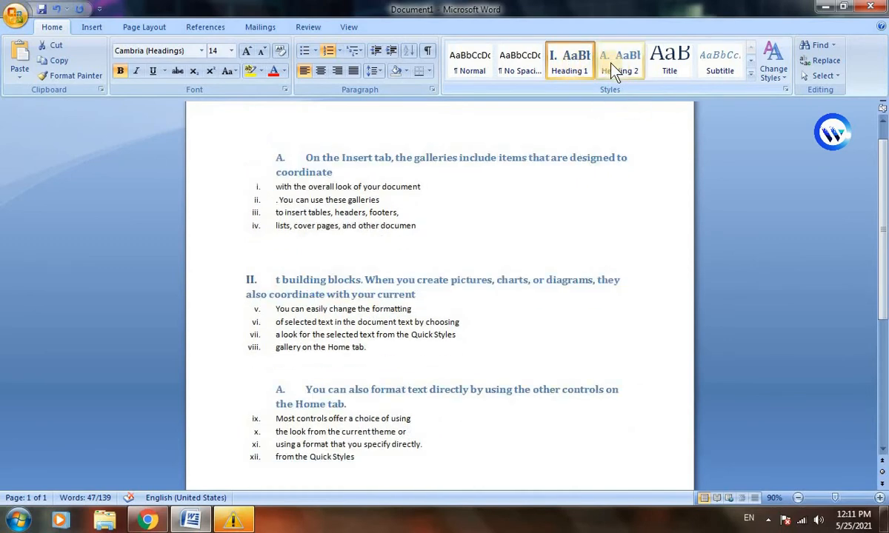
# Apply the Heading 2 style to the three introductory lines, and switch all three to Heading 1.
pyautogui.click(611, 67)
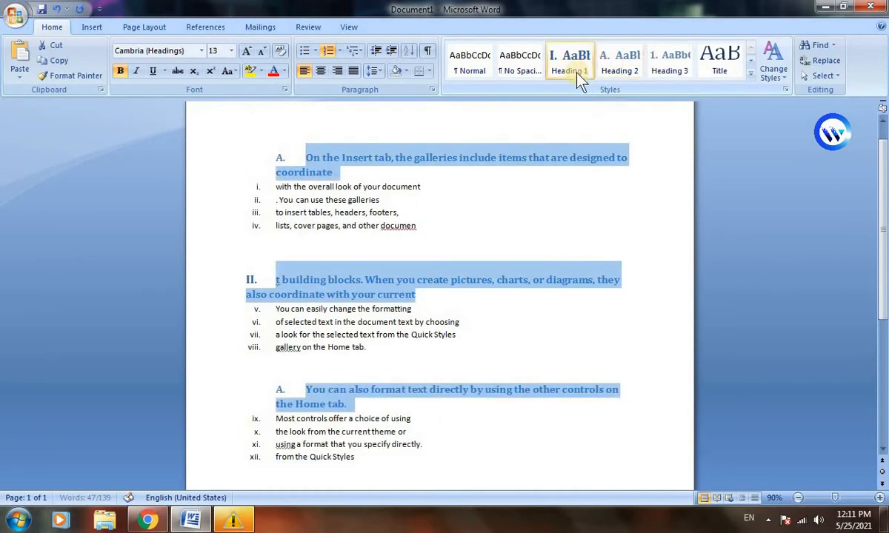
pyautogui.click(574, 67)
pyautogui.click(412, 224)
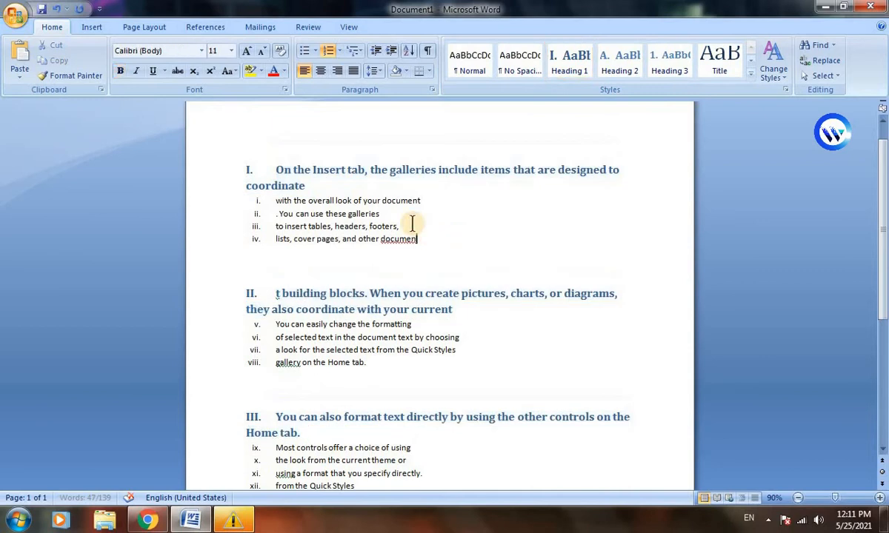
pyautogui.scroll(-3, 411, 222)
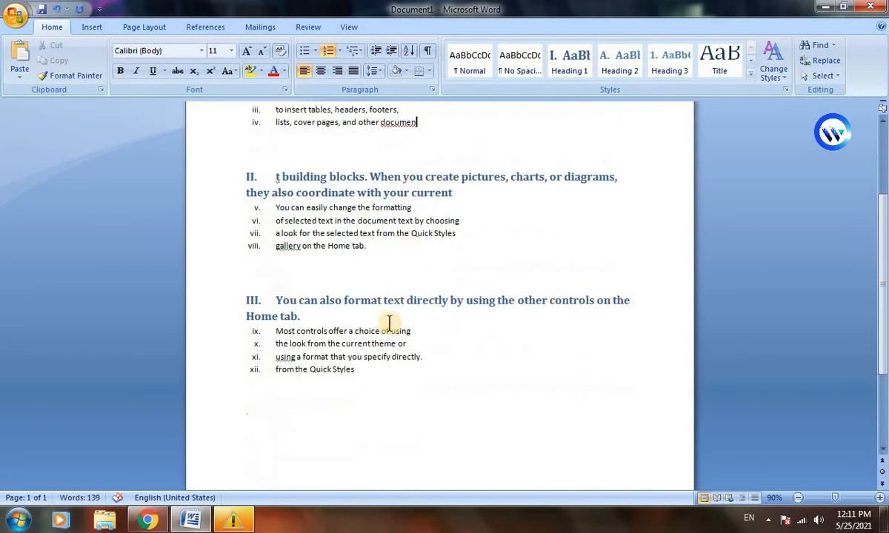
pyautogui.scroll(3, 363, 311)
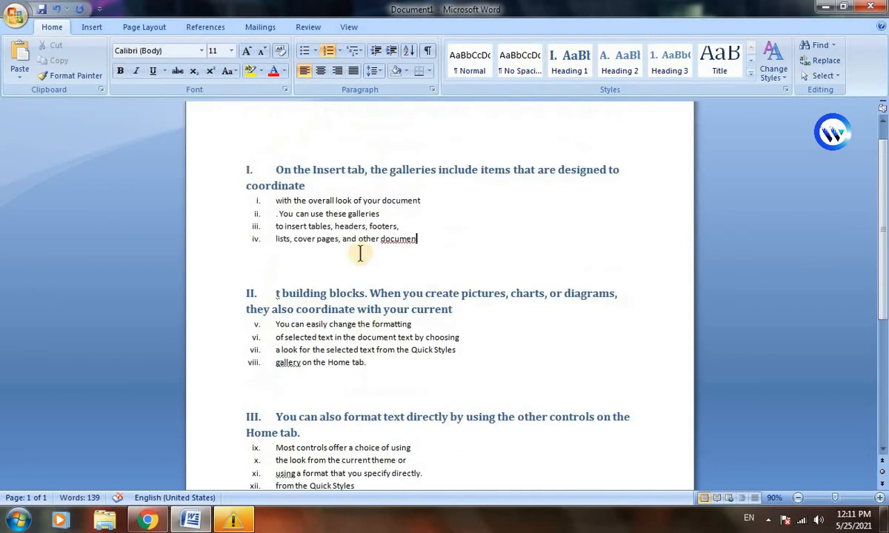
pyautogui.click(354, 51)
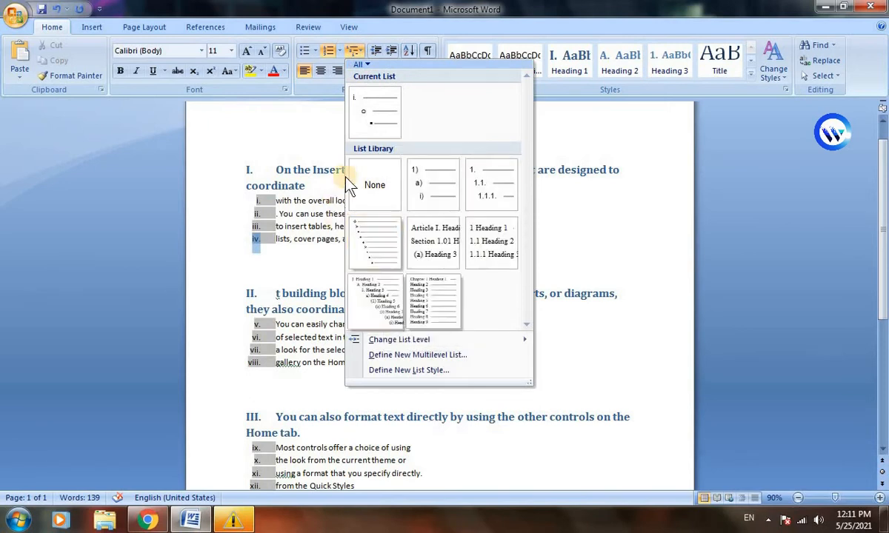
pyautogui.click(590, 206)
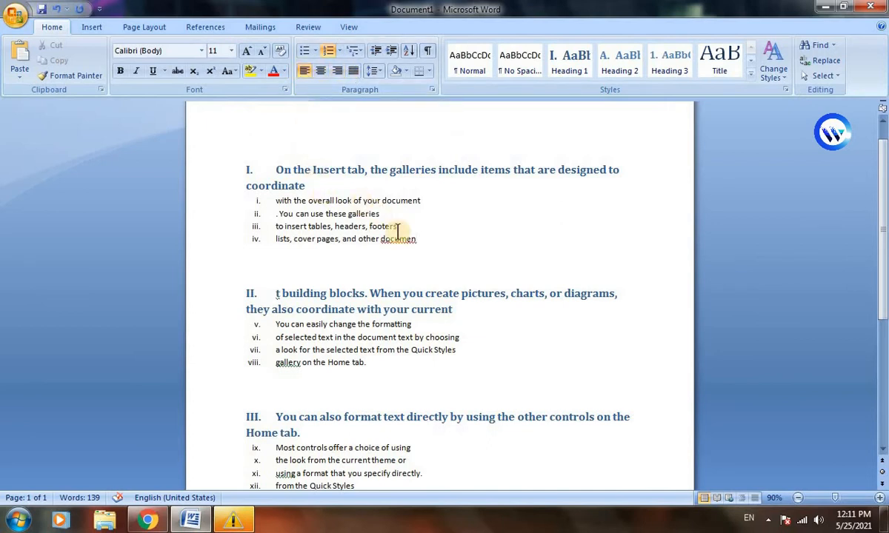
# Replace the entire document content with three paragraphs of sample text generated by the =rand function.
pyautogui.scroll(-2, 444, 282)
pyautogui.hotkey('ctrl', 'a')
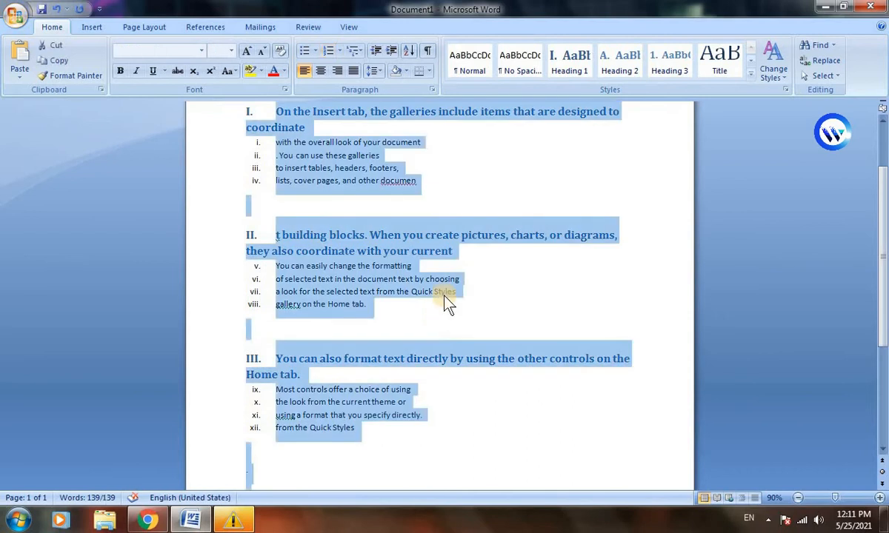
pyautogui.press('Delete')
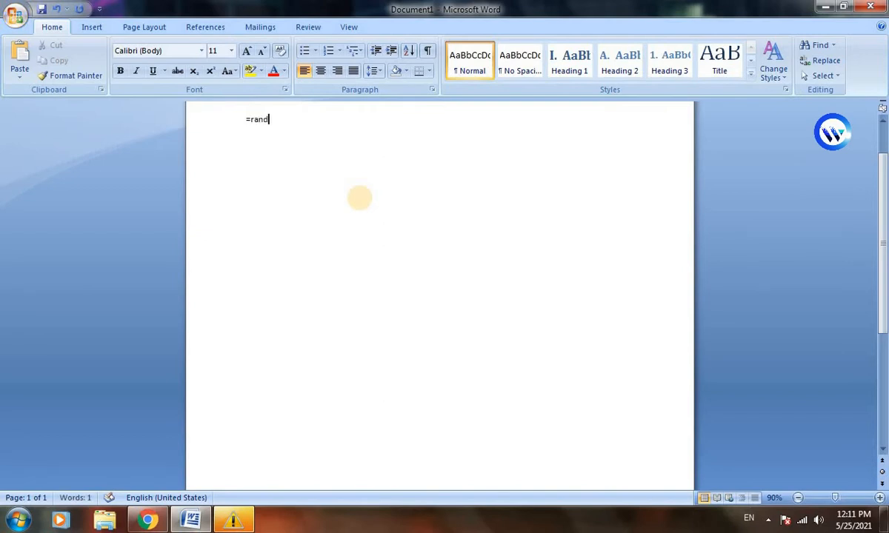
pyautogui.press('Return')
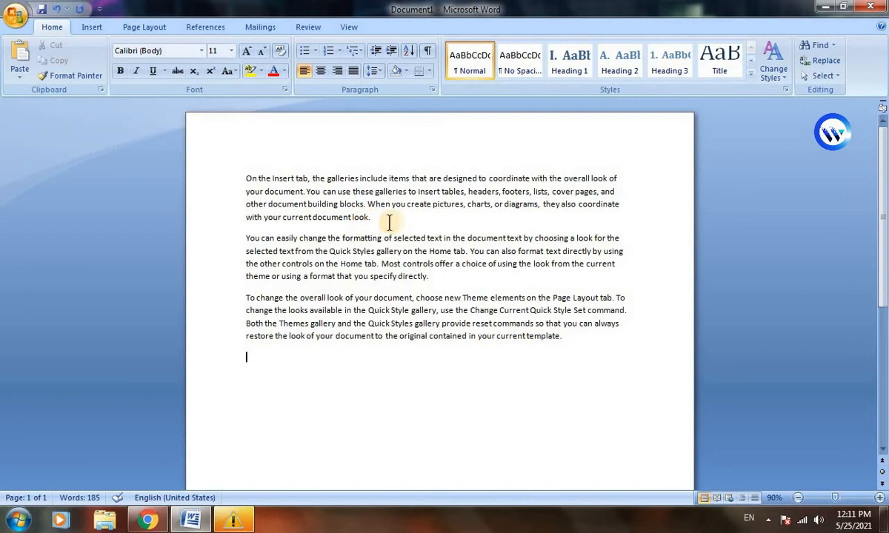
# Center the first paragraph, "On the Insert tab", and change its alignment to right.
pyautogui.moveTo(371, 219); pyautogui.dragTo(241, 182)
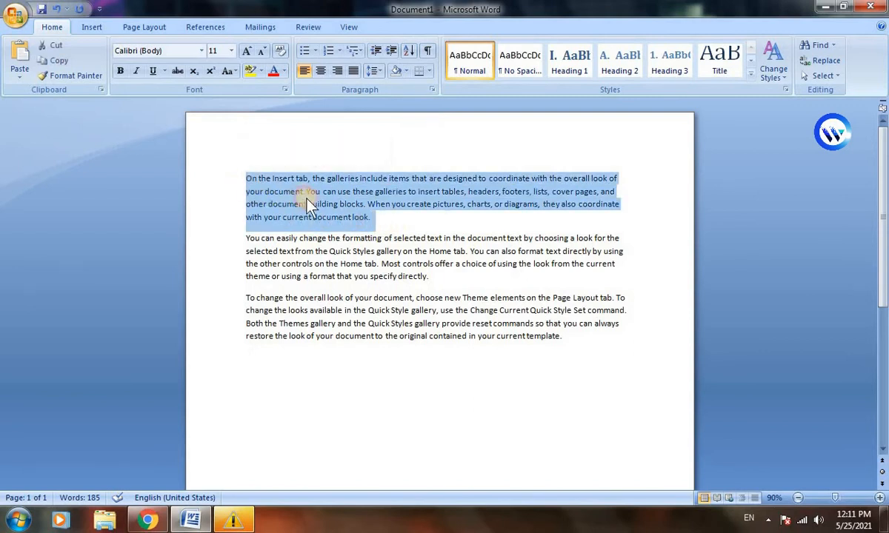
pyautogui.click(321, 72)
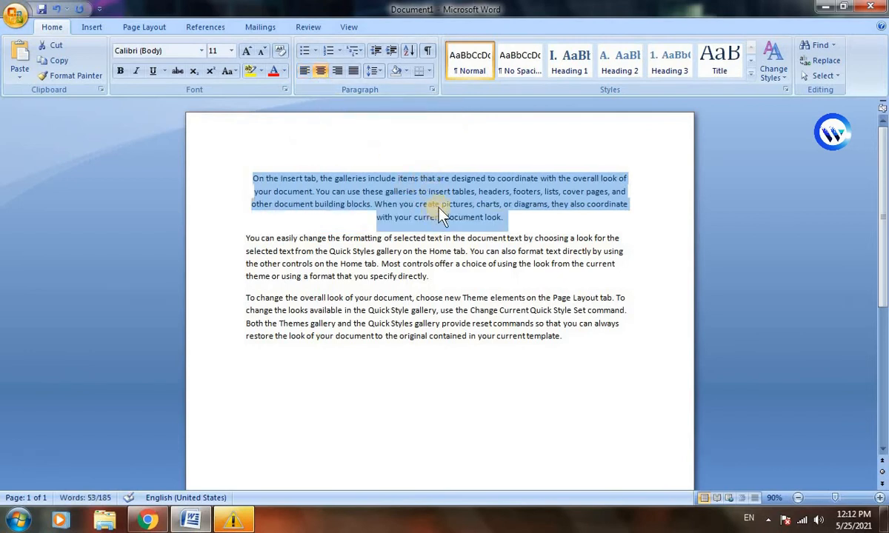
pyautogui.scroll(2, 437, 224)
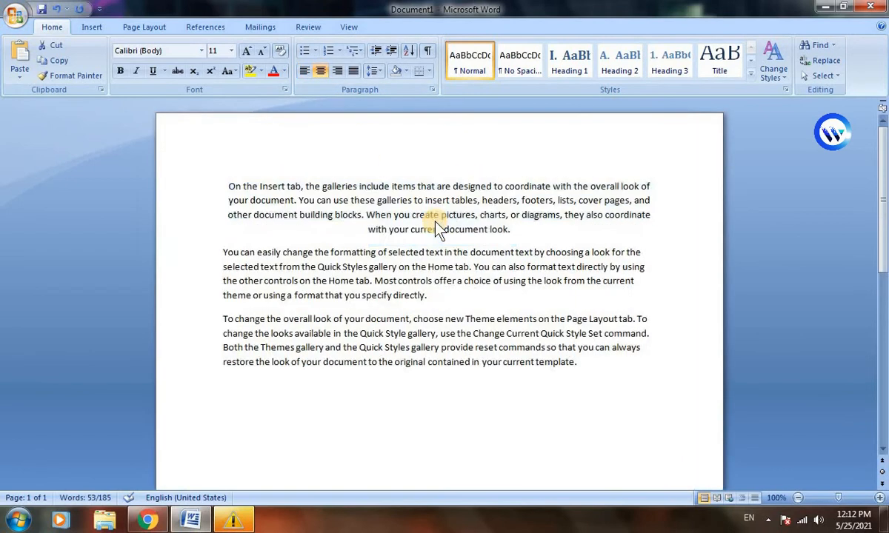
pyautogui.scroll(2, 409, 233)
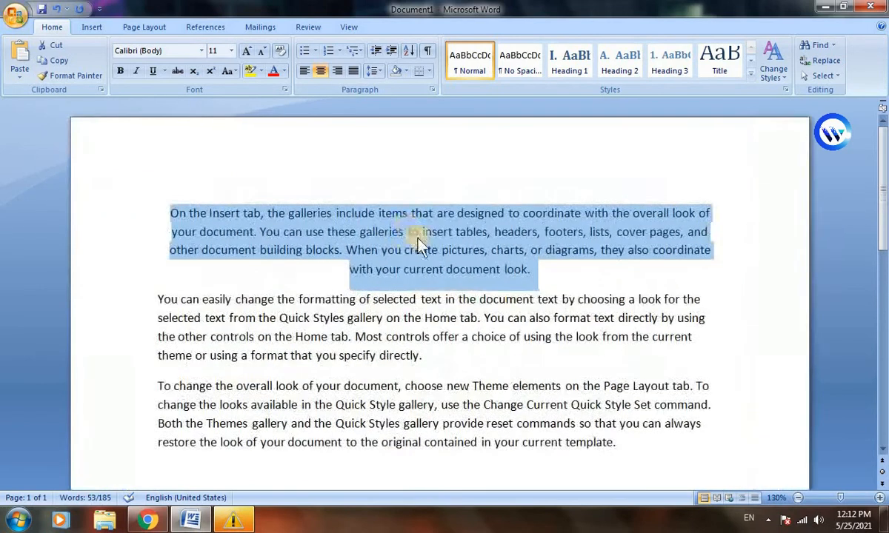
pyautogui.click(339, 72)
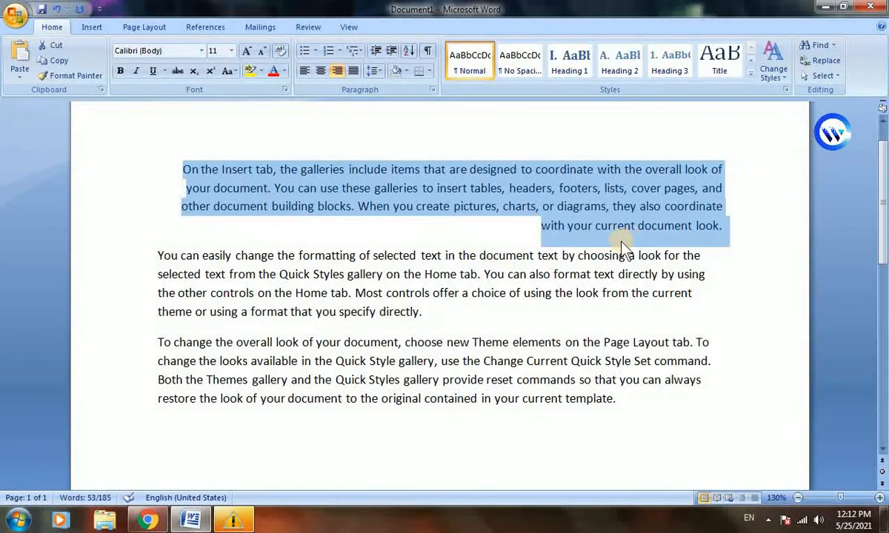
# Delete the right-aligned first paragraph and insert four blank lines above the remaining two paragraphs.
pyautogui.press('Delete')
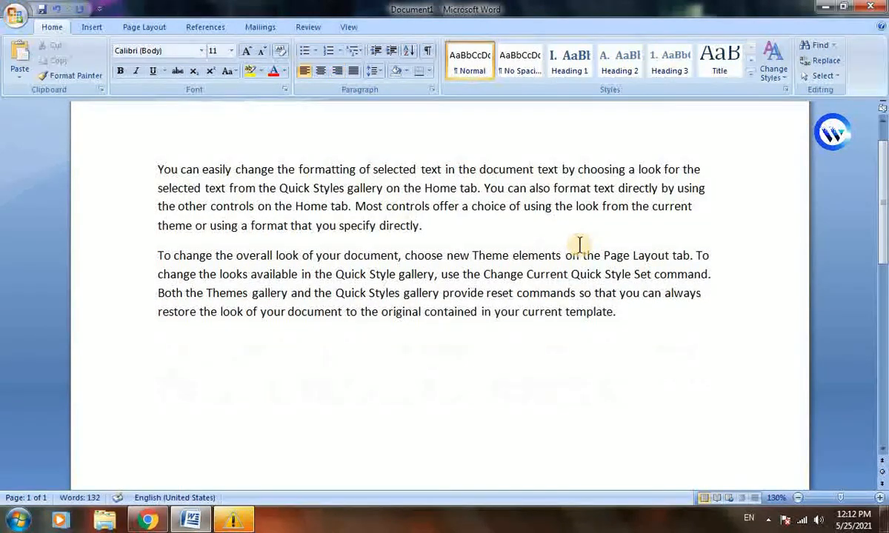
pyautogui.press('Return')
pyautogui.press('Return')
pyautogui.press('Return')
pyautogui.press('Return')
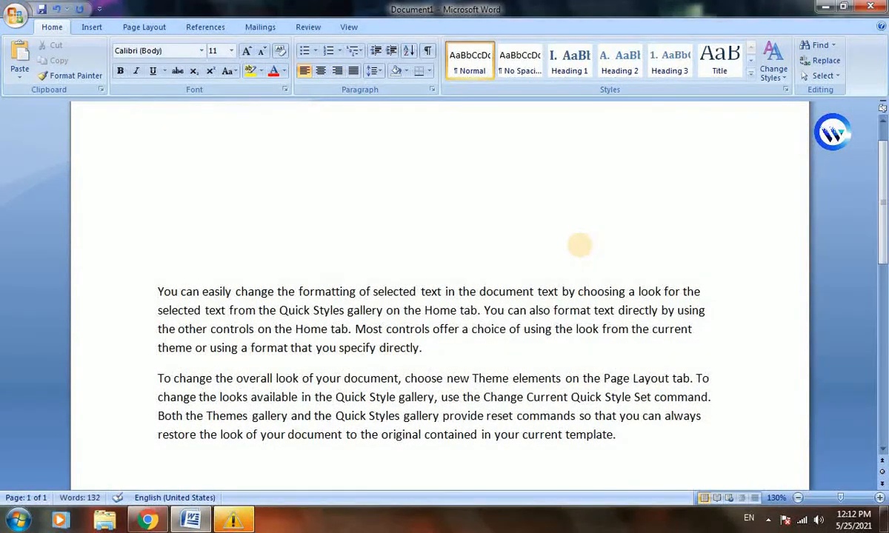
# Try center alignment on the empty first line with random text starting "Sdhjfjksdhfkjshdjkfh", and undo the text entry.
pyautogui.click(322, 74)
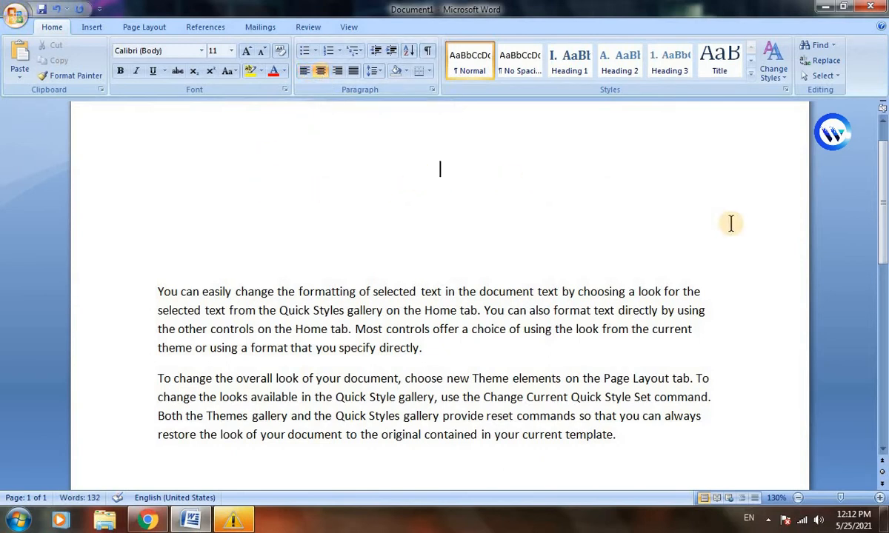
pyautogui.write('sdhjfjksdhfkjshdjkfh jkshdf')
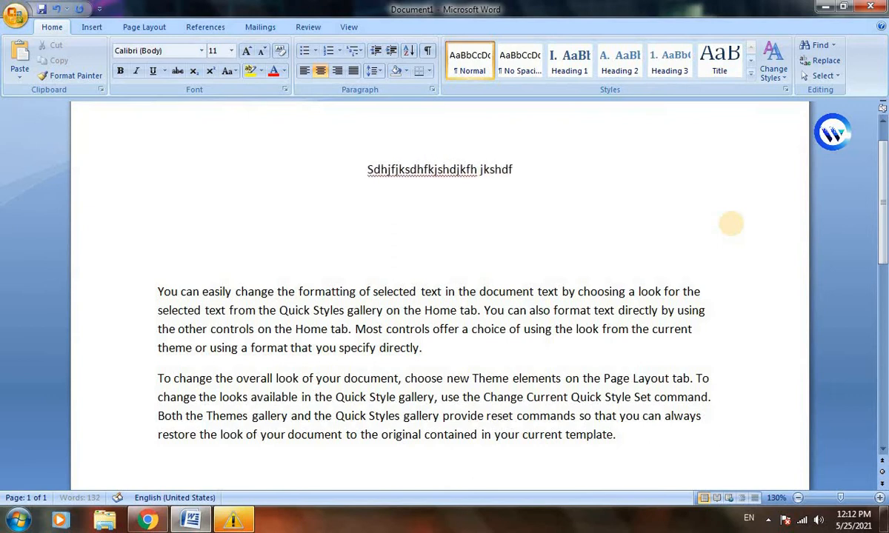
pyautogui.write('kjhdskjfhjksdhfjkshd')
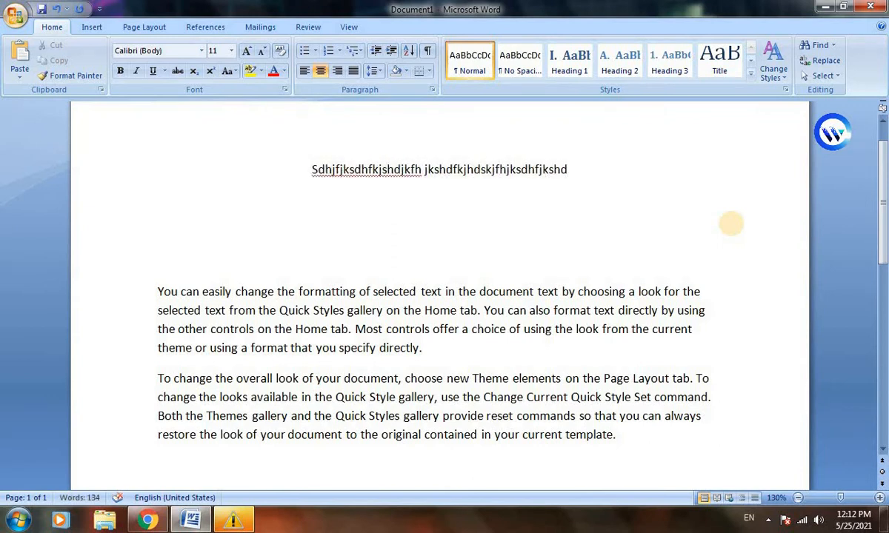
pyautogui.hotkey('ctrl', 'z')
pyautogui.hotkey('ctrl', 'z')
pyautogui.hotkey('ctrl', 'z')
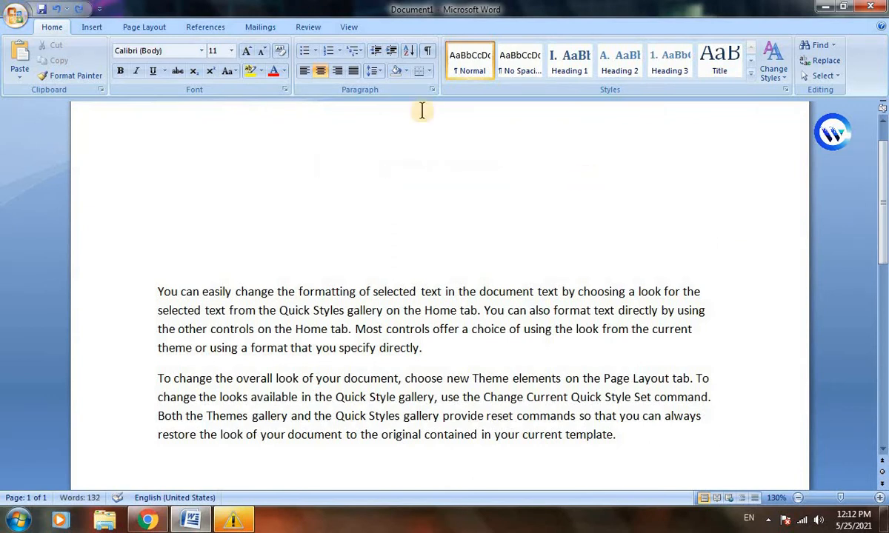
# Try right alignment on the empty first line with random text starting "Skjdfhksjdhfksfd", and undo the text entry.
pyautogui.click(337, 70)
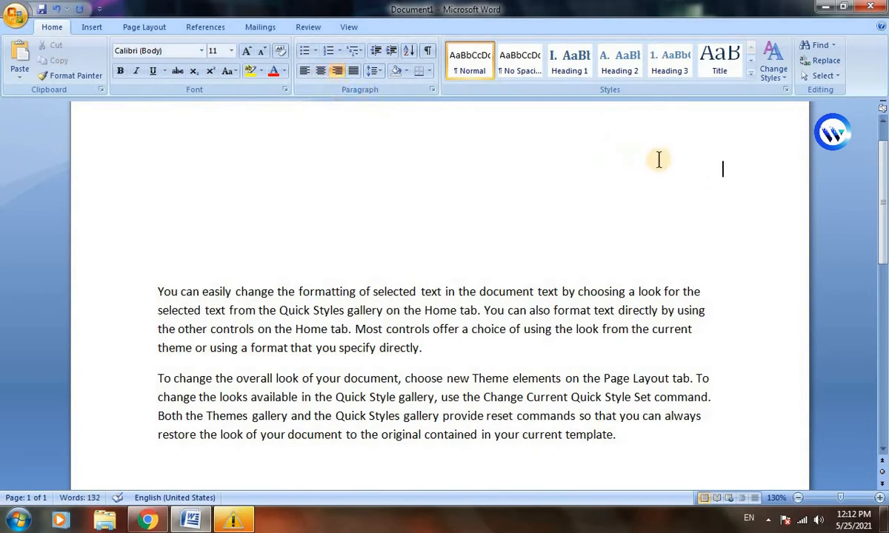
pyautogui.write('skjdfh')
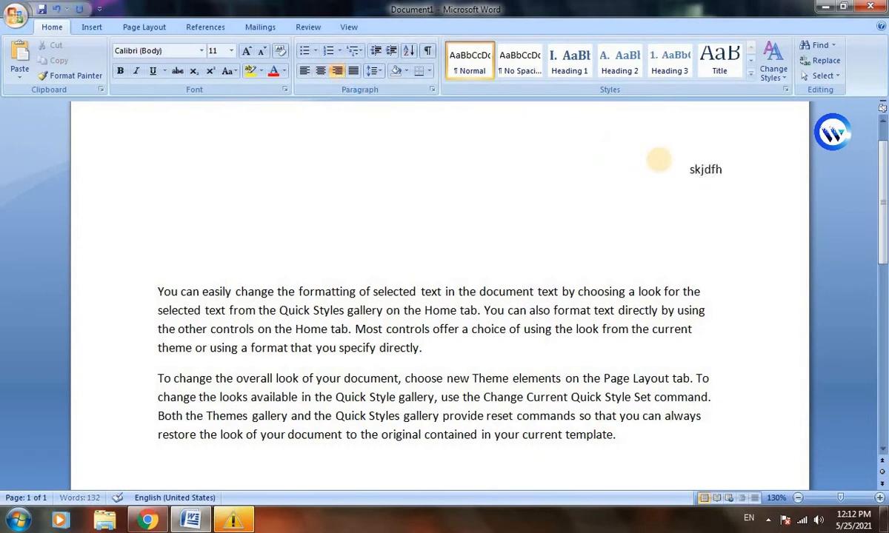
pyautogui.write('ksjdhfksfd ksdjhfkjshdfkjlsahd ksjdhfklsjhdfsa')
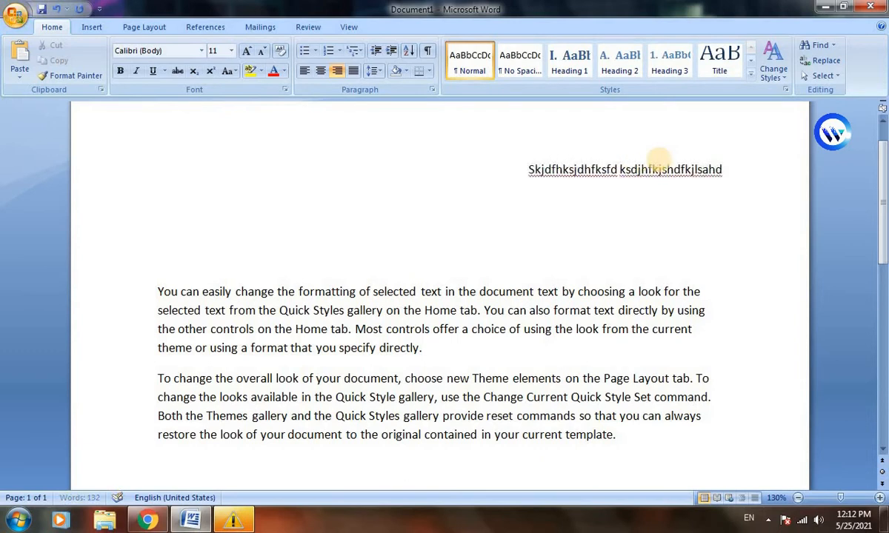
pyautogui.hotkey('ctrl', 'z')
pyautogui.hotkey('ctrl', 'z')
pyautogui.hotkey('ctrl', 'z')
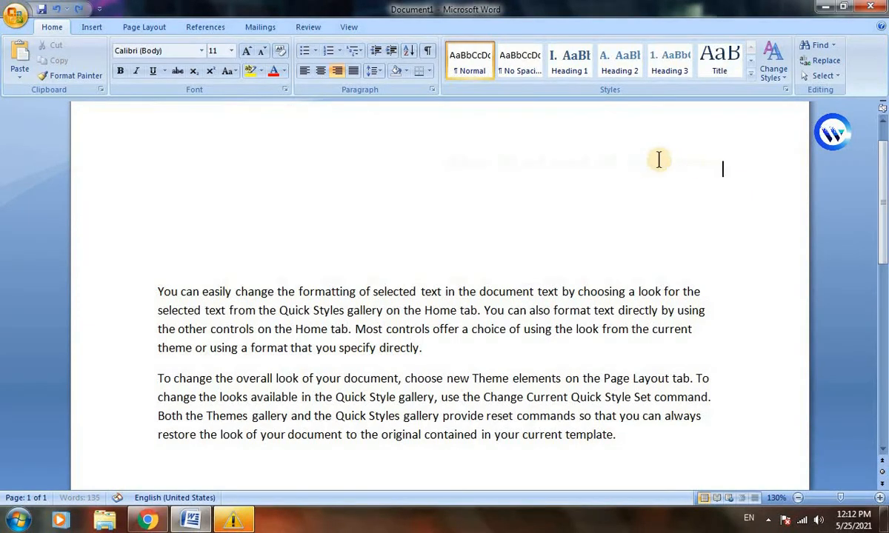
# Undo the blank lines, the deletion and the alignment changes back to the original left-aligned first paragraph.
pyautogui.hotkey('ctrl', 'z')
pyautogui.hotkey('ctrl', 'z')
pyautogui.hotkey('ctrl', 'z')
pyautogui.hotkey('ctrl', 'z')
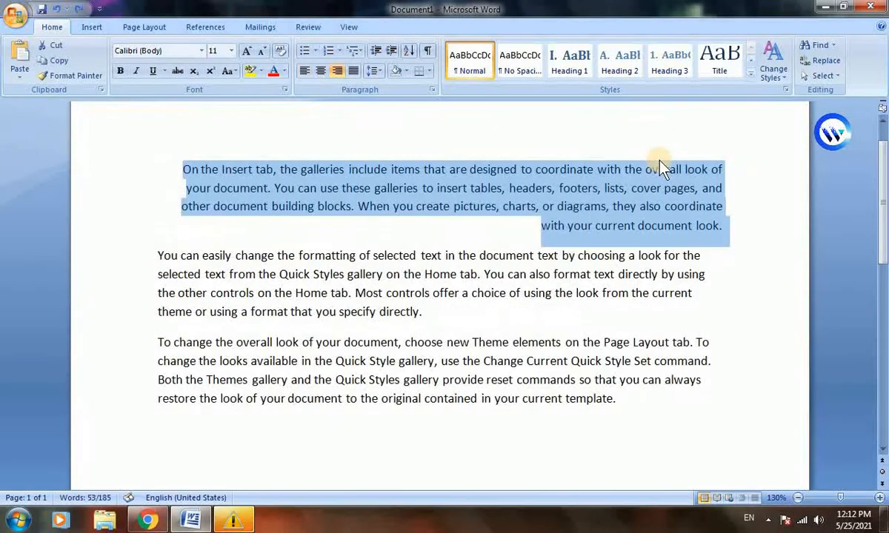
pyautogui.hotkey('ctrl', 'z')
pyautogui.hotkey('ctrl', 'z')
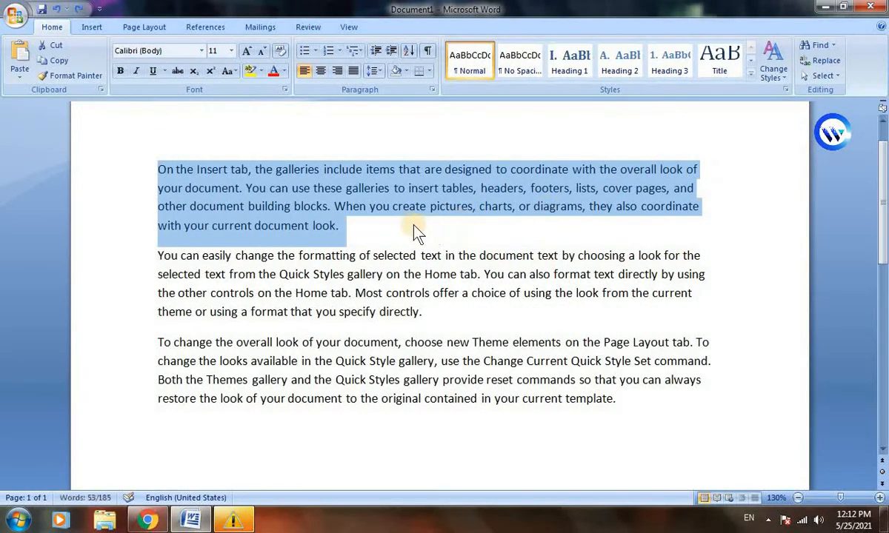
pyautogui.click(351, 225)
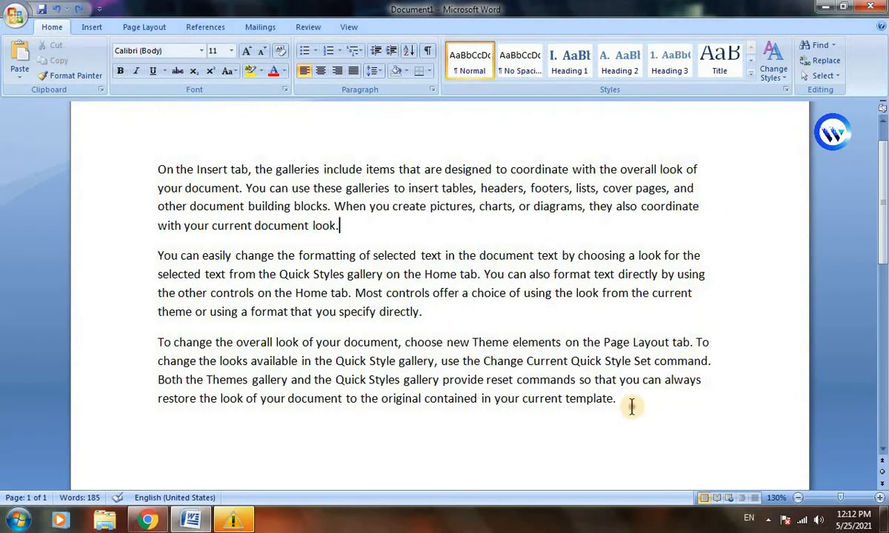
# Justify all three sample paragraphs together.
pyautogui.moveTo(631, 407); pyautogui.dragTo(156, 161)
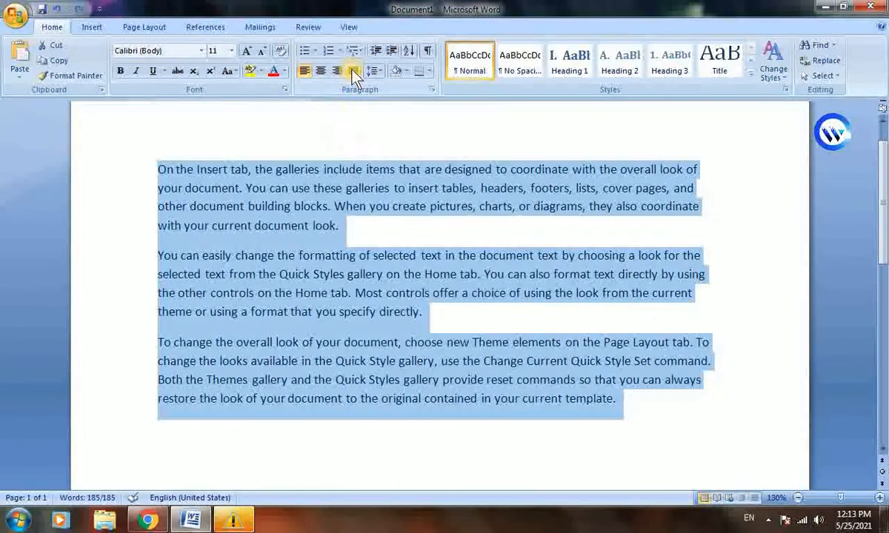
pyautogui.click(353, 71)
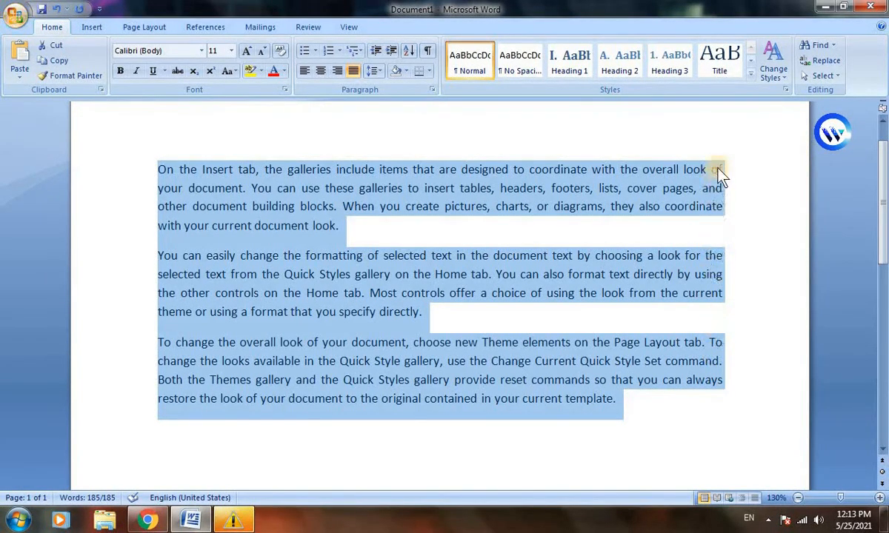
pyautogui.click(697, 284)
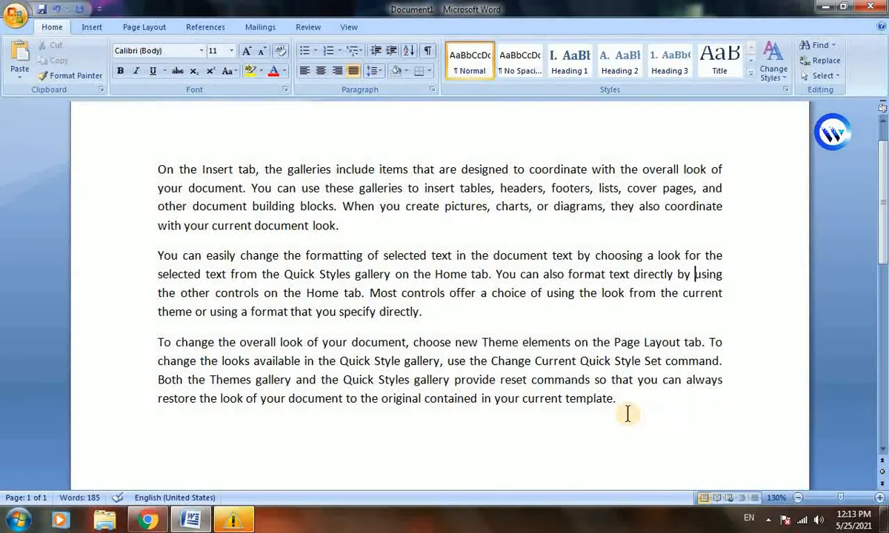
# Select all three paragraphs and remove the justification, returning them to left alignment.
pyautogui.moveTo(620, 405); pyautogui.dragTo(167, 172)
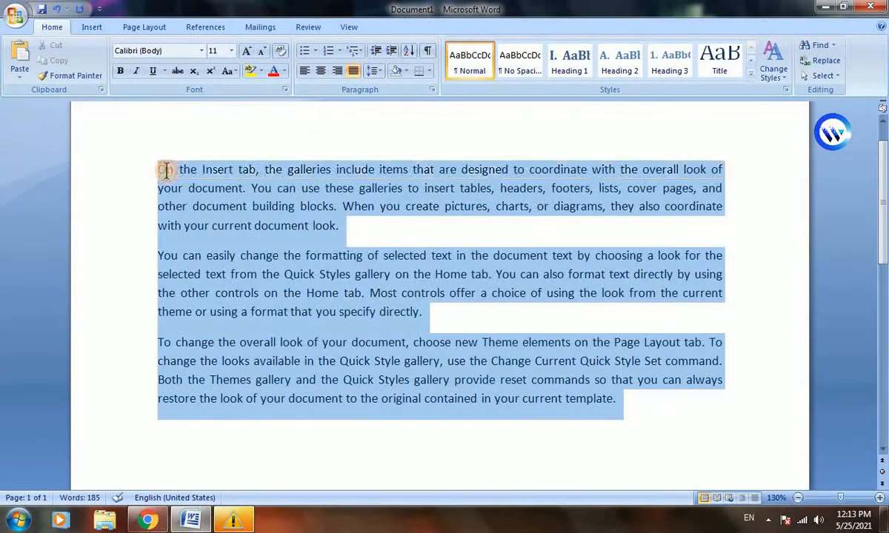
pyautogui.click(389, 233)
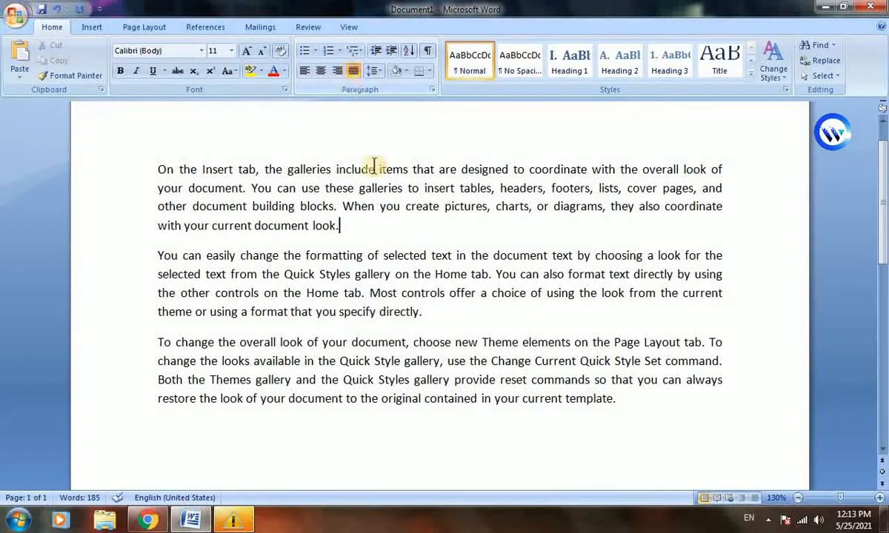
pyautogui.click(619, 404)
pyautogui.moveTo(619, 405); pyautogui.dragTo(158, 170)
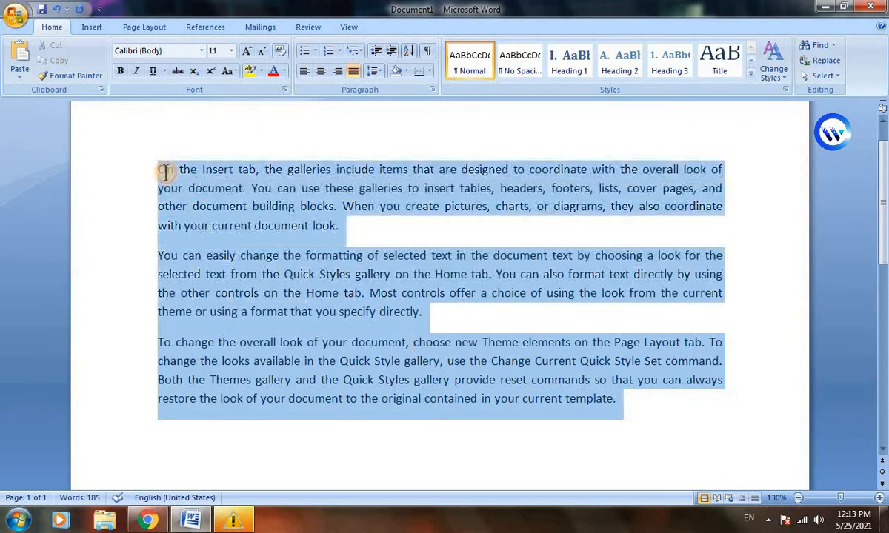
pyautogui.click(353, 71)
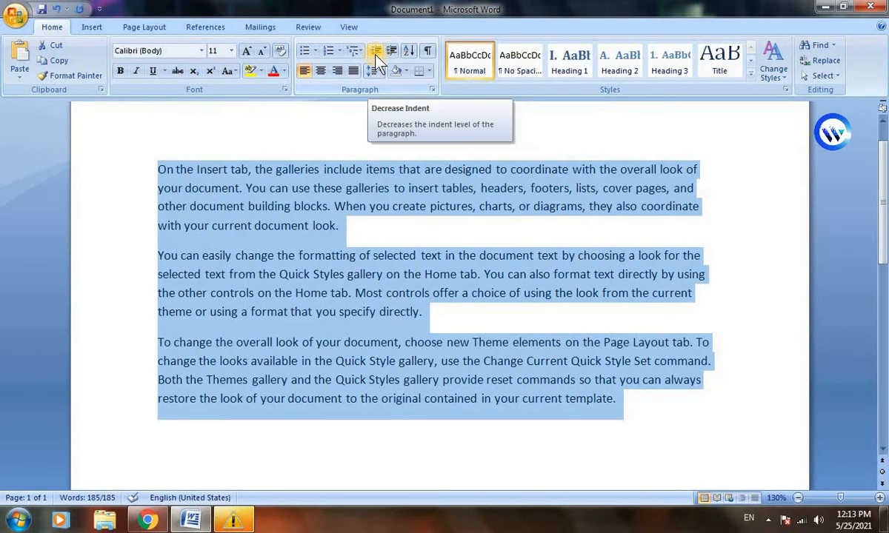
pyautogui.click(387, 228)
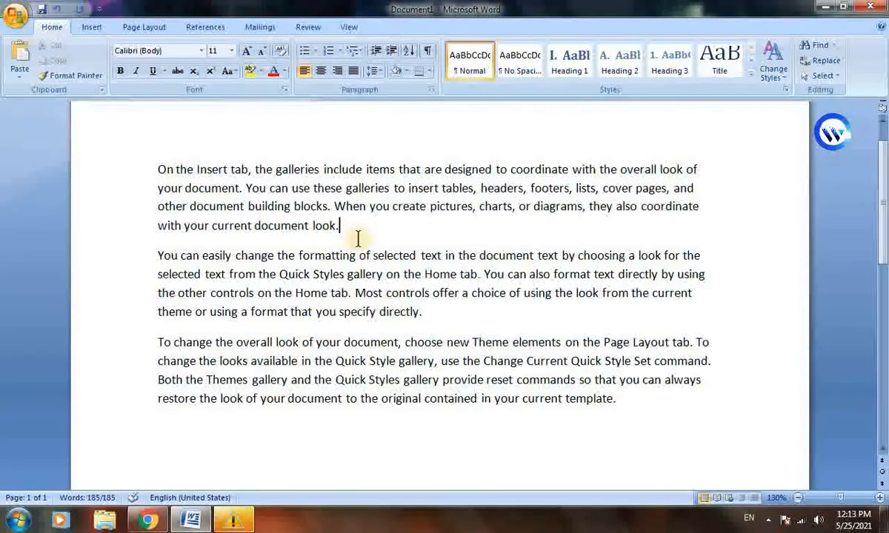
# Delete the second and third sample paragraphs, keeping only the first one.
pyautogui.click(158, 255)
pyautogui.moveTo(157, 256); pyautogui.dragTo(621, 400)
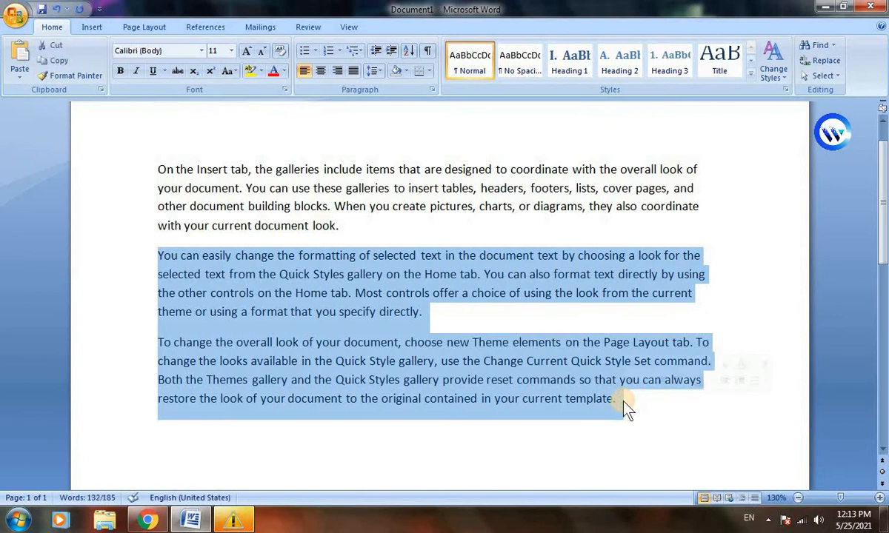
pyautogui.press('Delete')
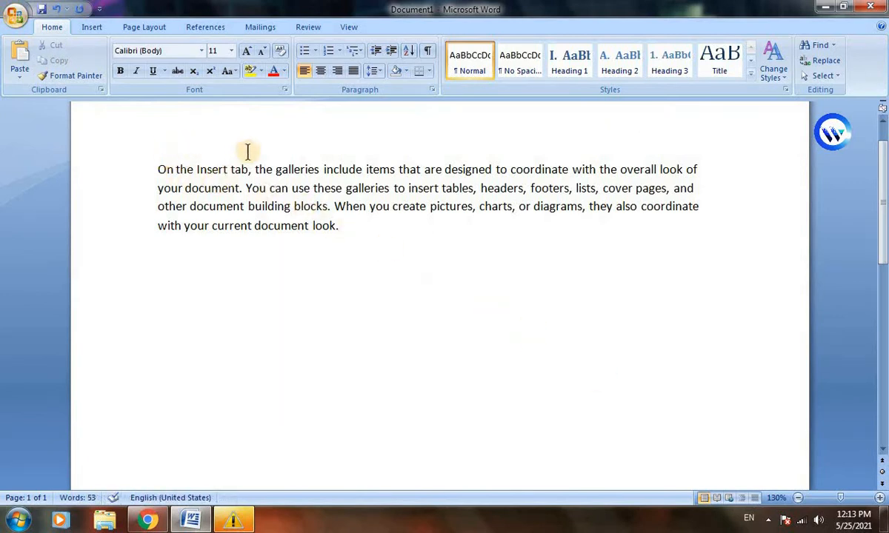
# Try right and center alignment on the empty line below the paragraph, and set it back to left alignment.
pyautogui.scroll(1, 223, 151)
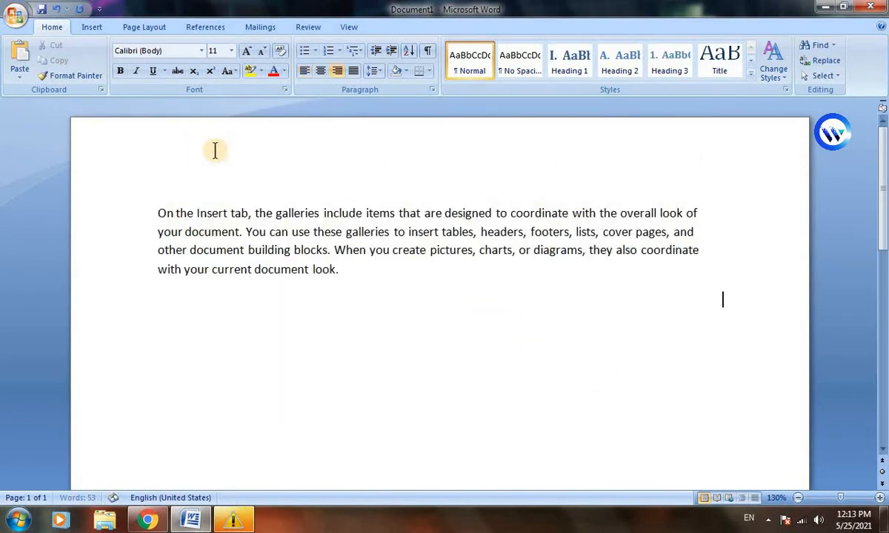
pyautogui.hotkey('ctrl', 'e')
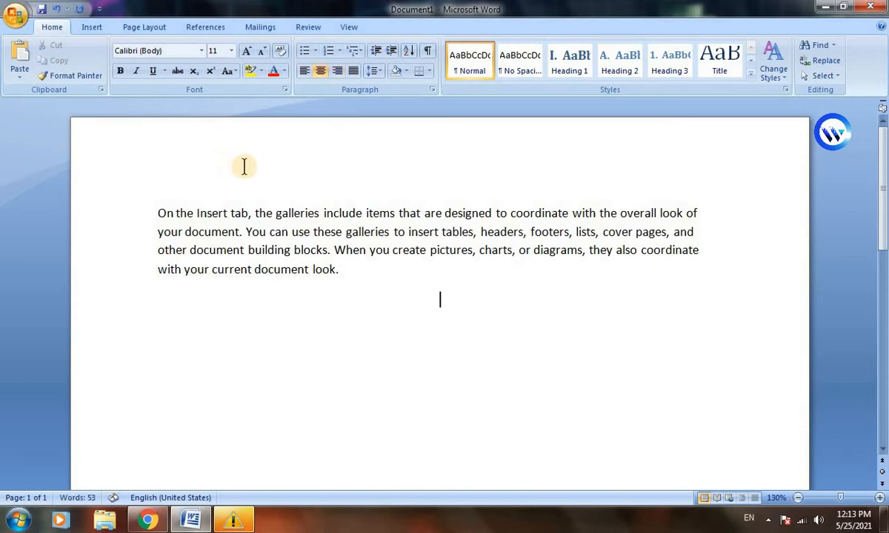
pyautogui.click(303, 72)
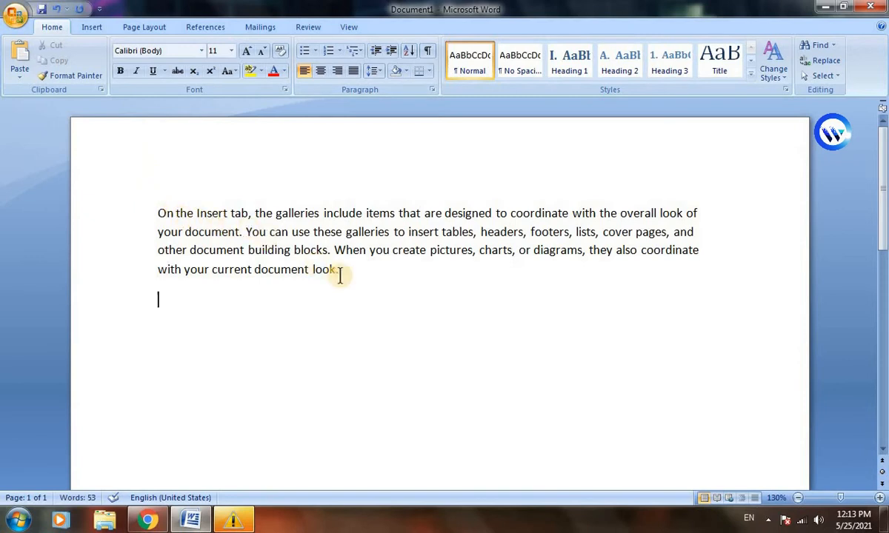
# Increase the remaining paragraph's indent by six levels.
pyautogui.moveTo(339, 276); pyautogui.dragTo(146, 217)
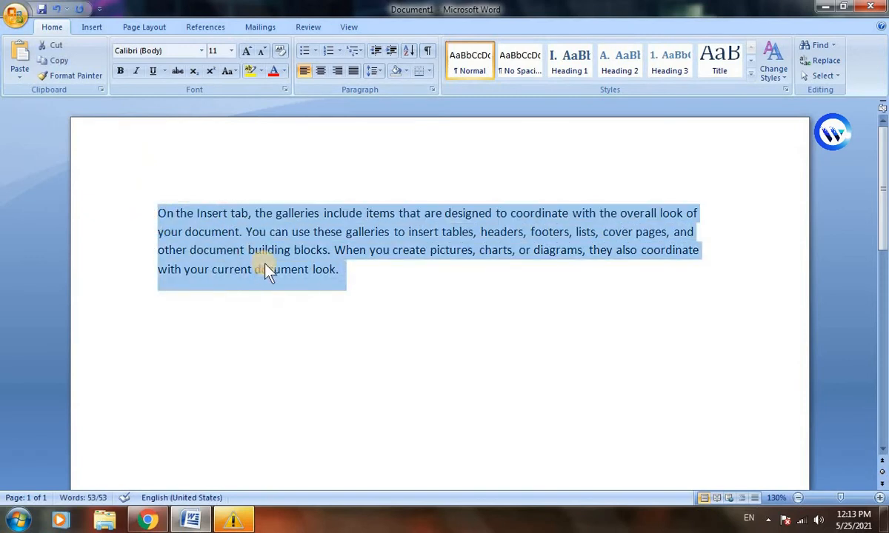
pyautogui.click(377, 281)
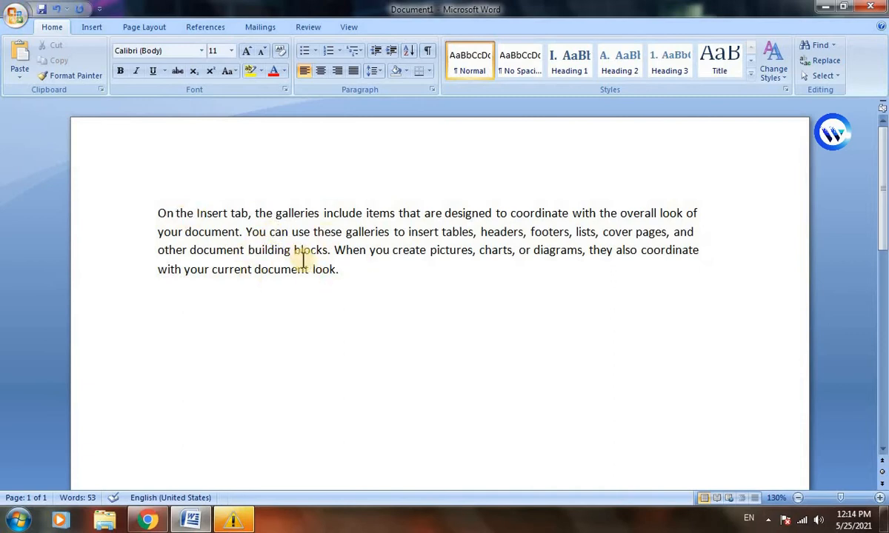
pyautogui.click(390, 52)
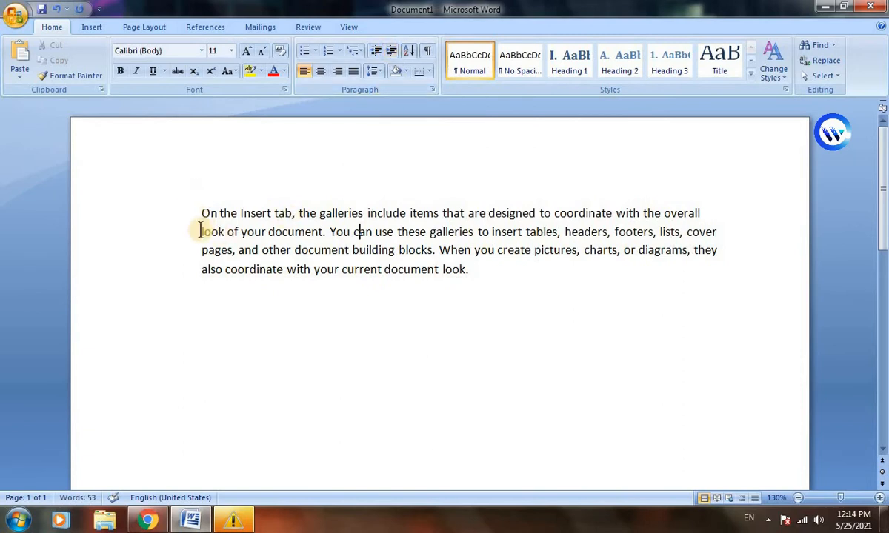
pyautogui.click(395, 52)
pyautogui.click(395, 52)
pyautogui.click(395, 52)
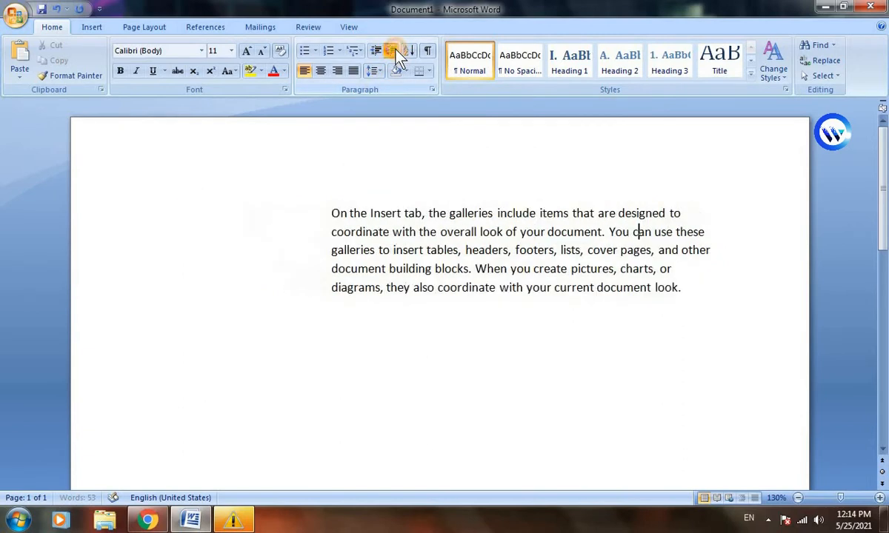
pyautogui.click(394, 52)
pyautogui.click(395, 52)
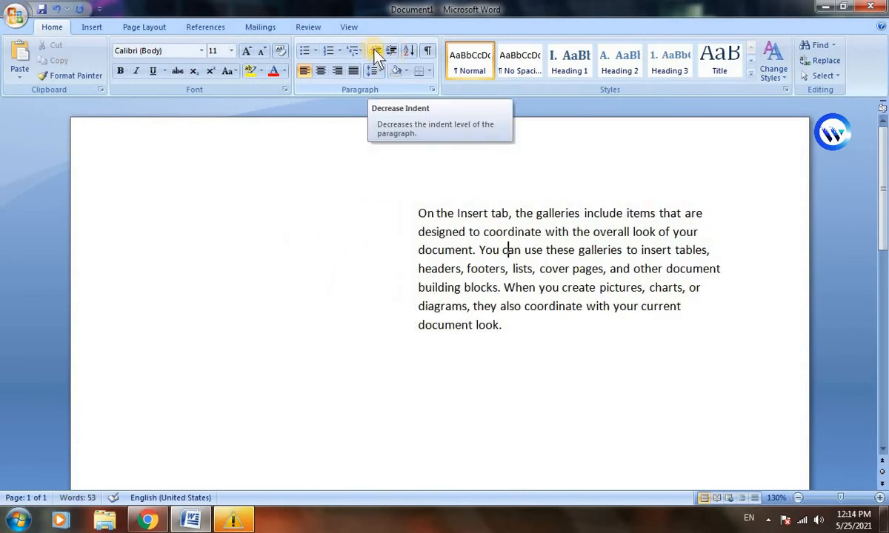
# Decrease the paragraph's indent by six levels, back to the page's left margin.
pyautogui.click(375, 51)
pyautogui.click(374, 52)
pyautogui.click(375, 52)
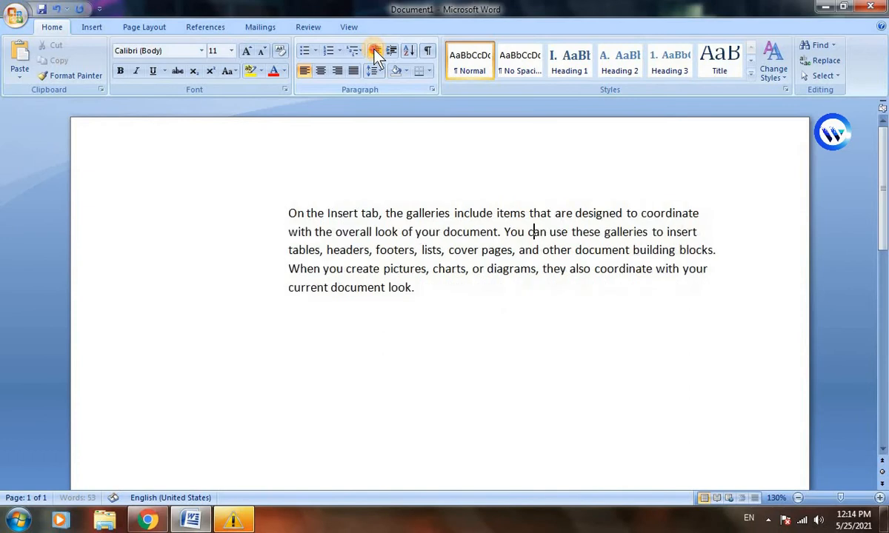
pyautogui.click(374, 52)
pyautogui.click(374, 52)
pyautogui.click(375, 51)
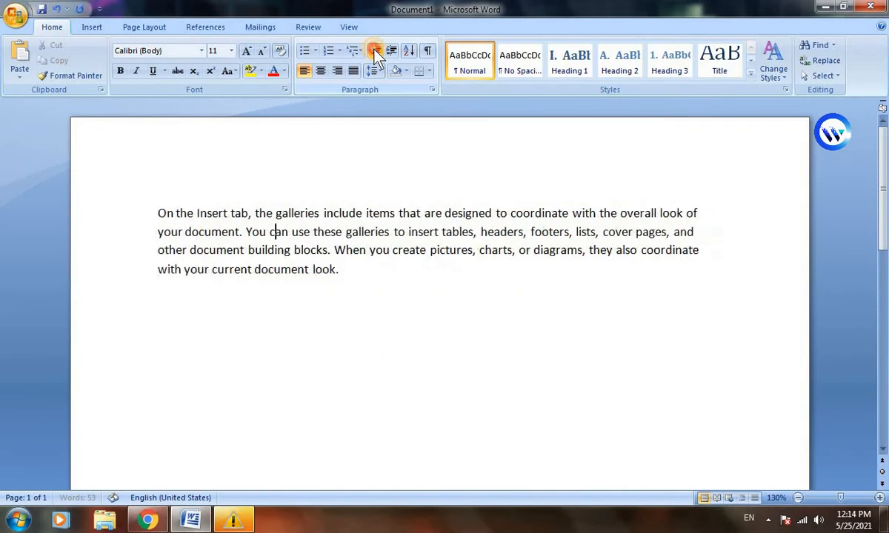
# Indent the paragraph by one level and back, and repeat with three levels in and three levels out.
pyautogui.click(390, 52)
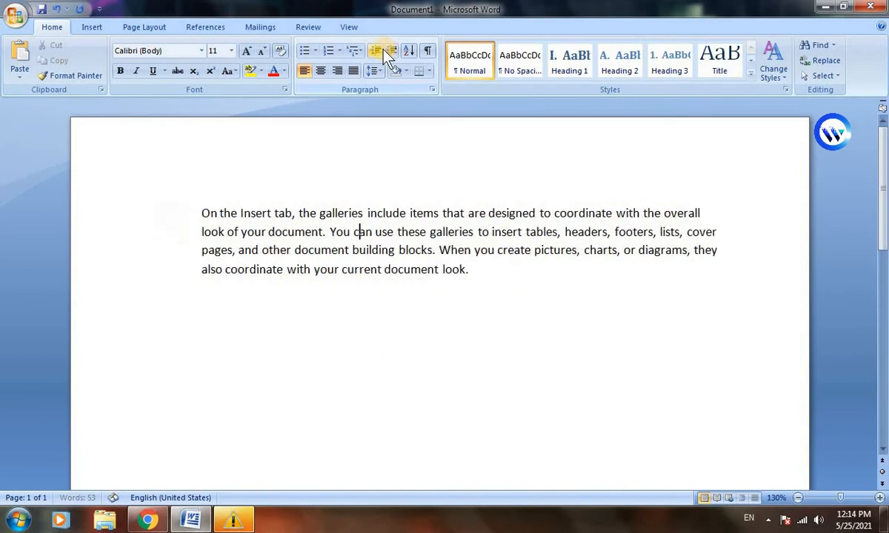
pyautogui.click(376, 52)
pyautogui.click(391, 52)
pyautogui.click(391, 52)
pyautogui.click(391, 51)
pyautogui.click(377, 55)
pyautogui.click(378, 56)
pyautogui.click(378, 55)
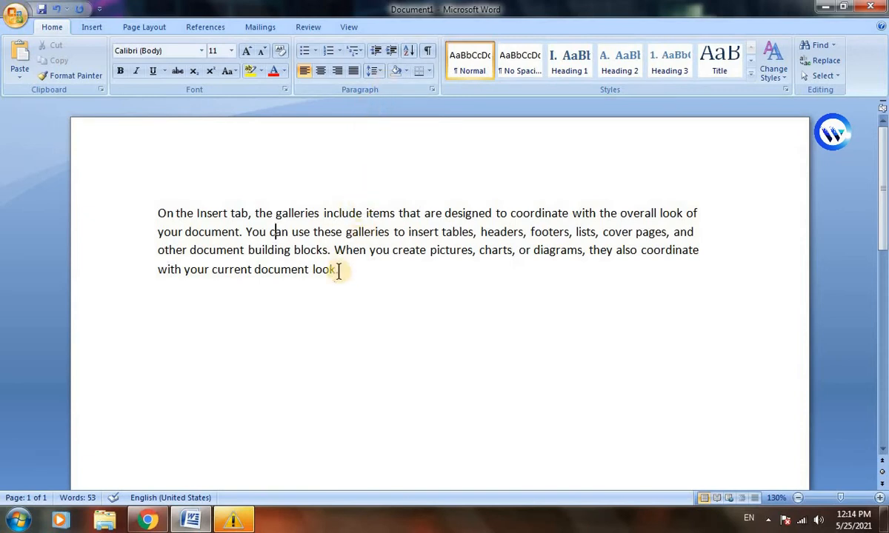
# Replace the paragraph with three paragraphs of sample text generated by =rand().
pyautogui.moveTo(339, 270); pyautogui.dragTo(139, 180)
pyautogui.write('=')
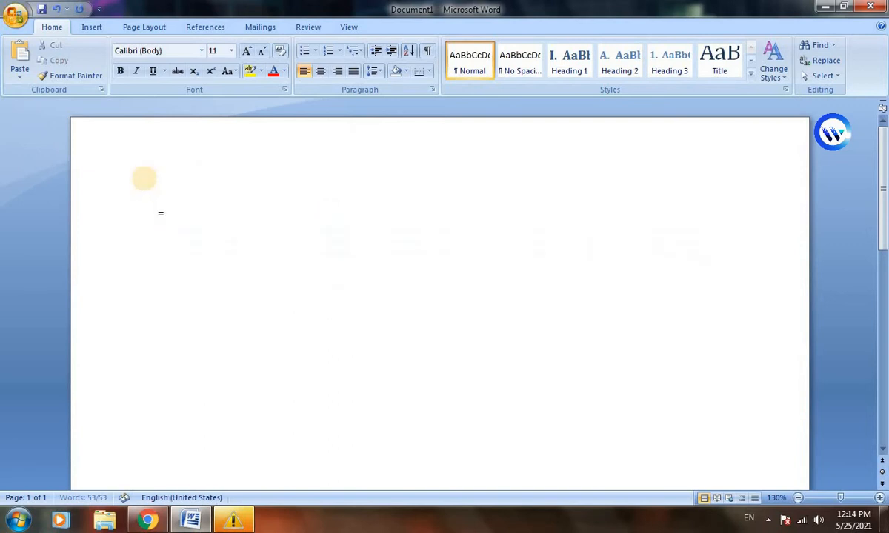
pyautogui.write('r')
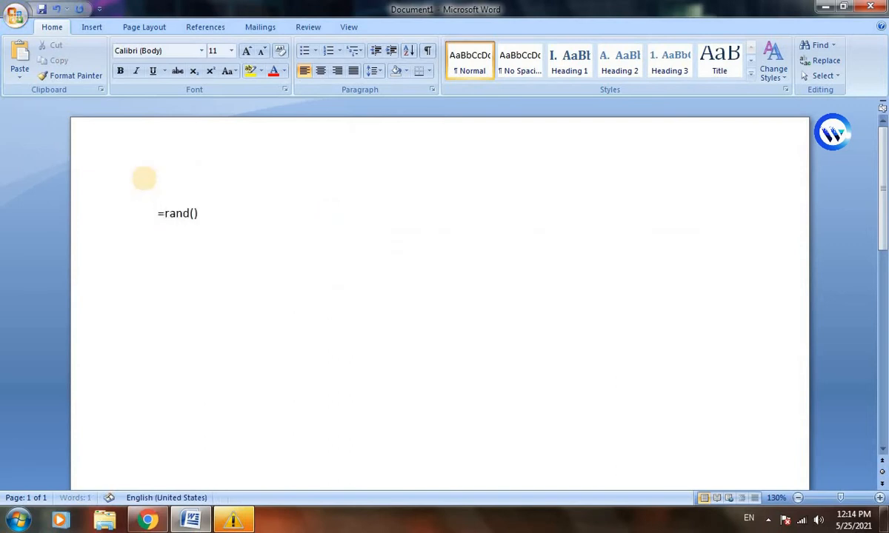
pyautogui.write('and()')
pyautogui.press('Return')
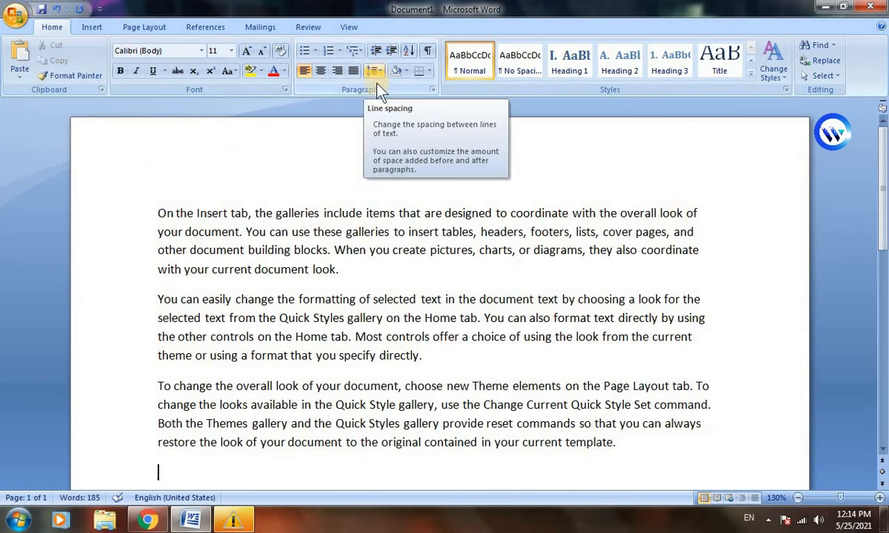
# Merge the three sample paragraphs into one by deleting the paragraph breaks between them.
pyautogui.click(354, 275)
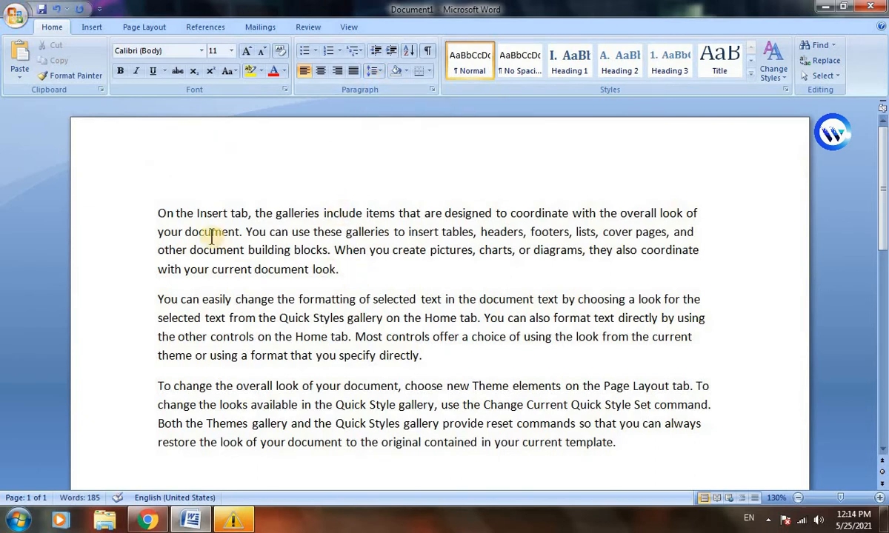
pyautogui.press('Delete')
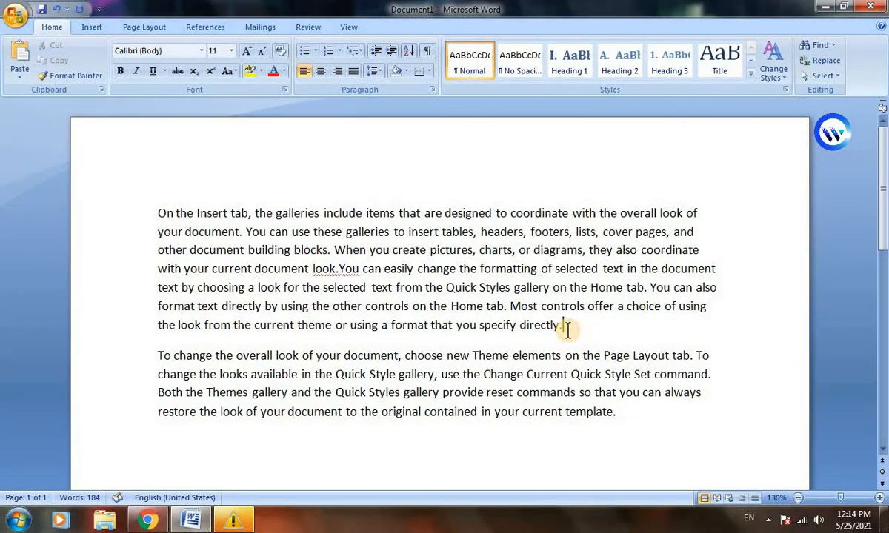
pyautogui.press('Delete')
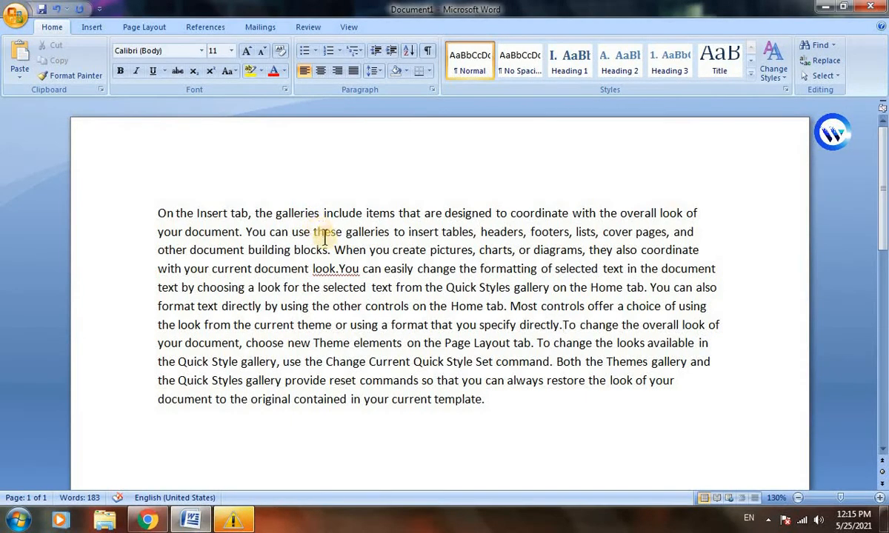
# Select the whole merged paragraph and set its line spacing to 2.5.
pyautogui.scroll(5, 329, 226)
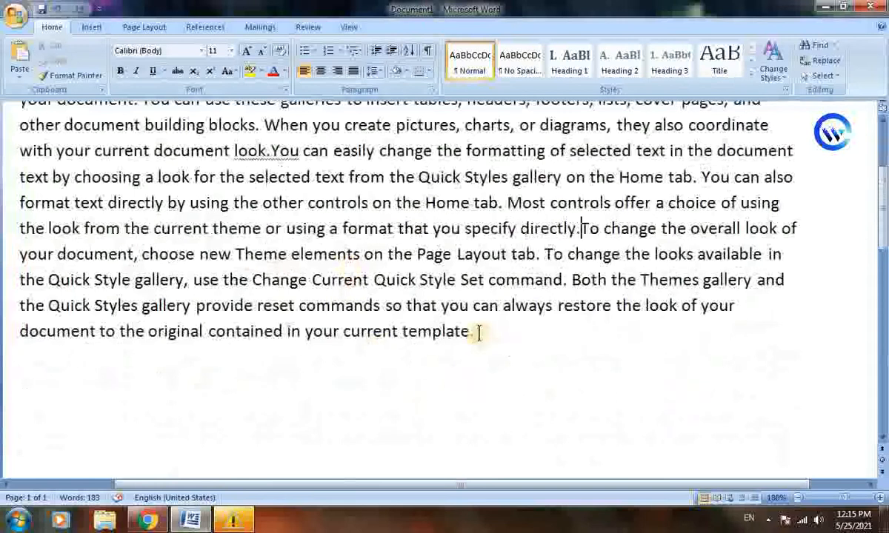
pyautogui.scroll(2, 488, 348)
pyautogui.moveTo(555, 491); pyautogui.dragTo(425, 485)
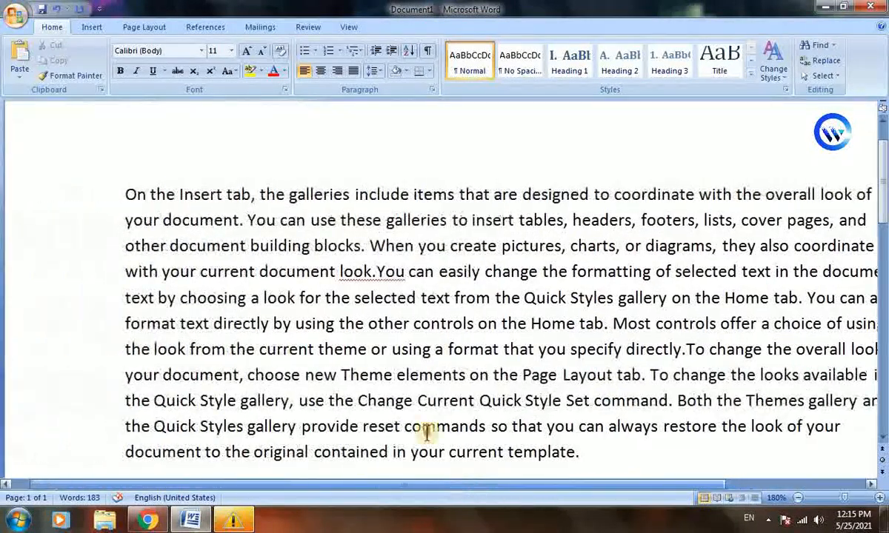
pyautogui.click(591, 464)
pyautogui.moveTo(562, 450); pyautogui.dragTo(144, 189)
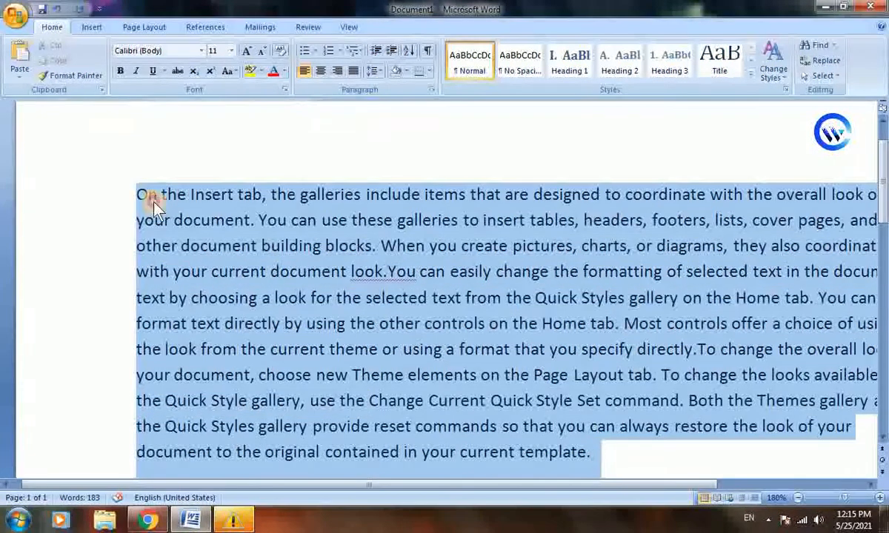
pyautogui.click(374, 72)
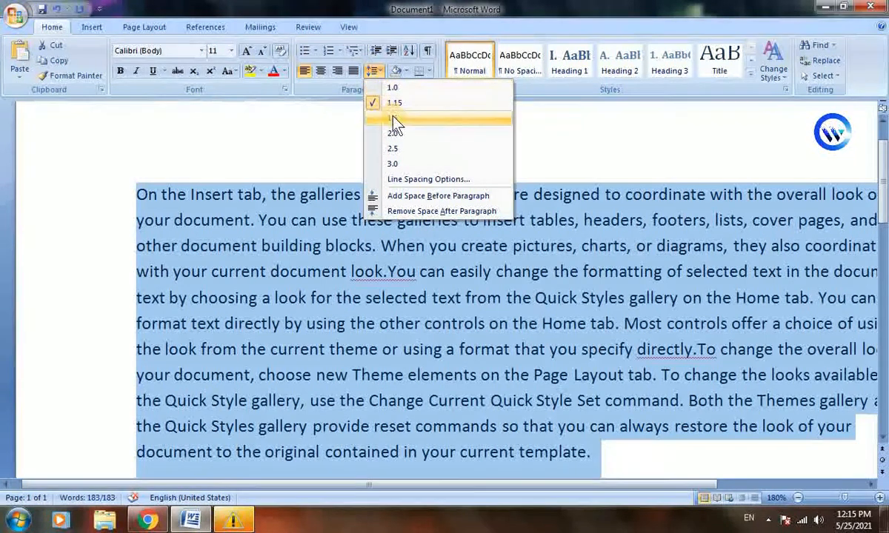
pyautogui.click(391, 154)
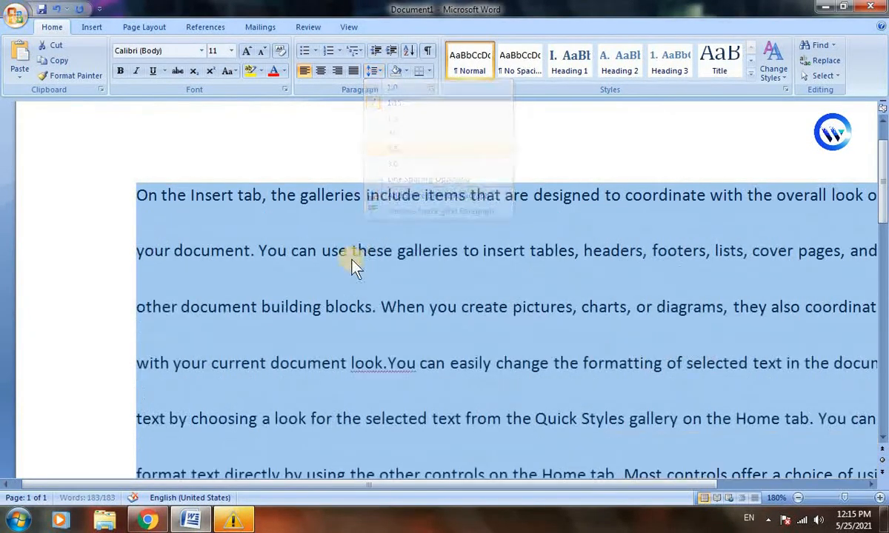
# Select all the text and set its line spacing to 1.0.
pyautogui.scroll(-5, 365, 228)
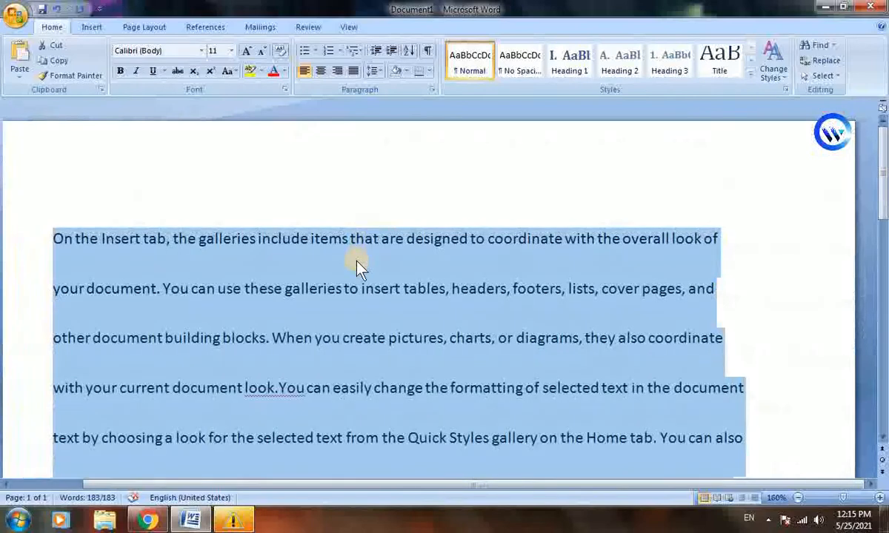
pyautogui.scroll(2, 363, 244)
pyautogui.scroll(-4, 370, 230)
pyautogui.scroll(-2, 385, 252)
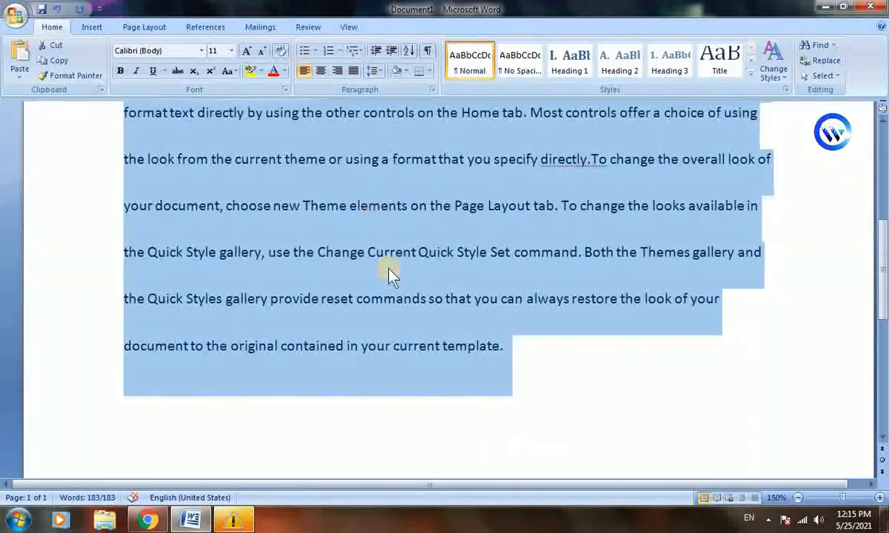
pyautogui.scroll(4, 389, 276)
pyautogui.scroll(-2, 391, 274)
pyautogui.click(391, 274)
pyautogui.hotkey('ctrl', 'a')
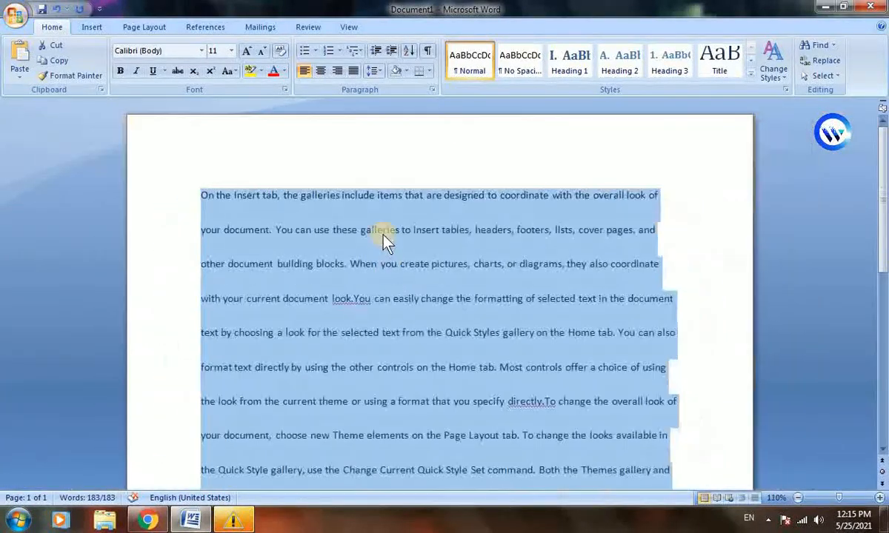
pyautogui.scroll(-2, 385, 246)
pyautogui.scroll(1, 381, 237)
pyautogui.scroll(-2, 370, 193)
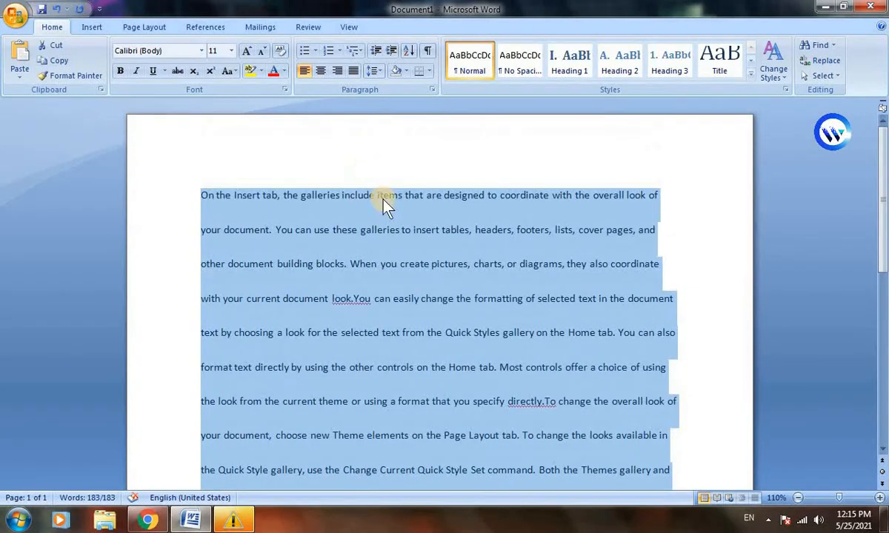
pyautogui.click(373, 70)
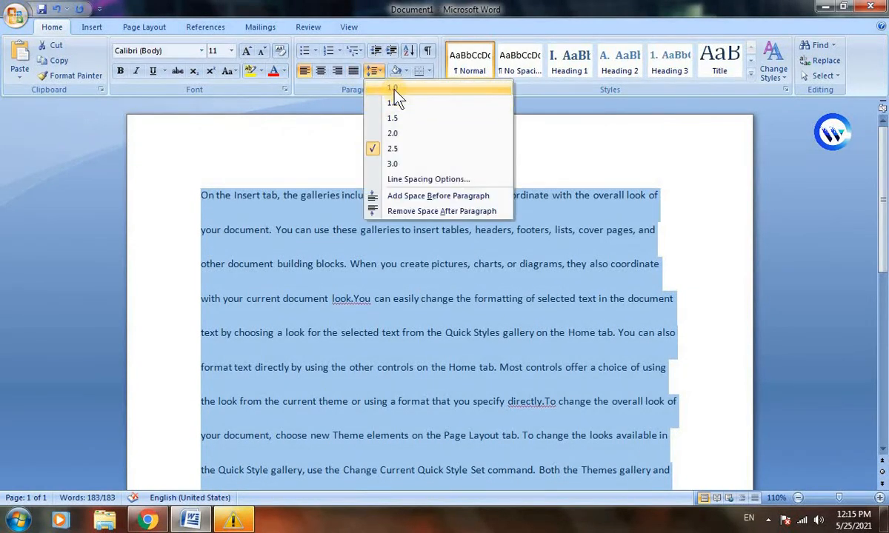
pyautogui.click(395, 103)
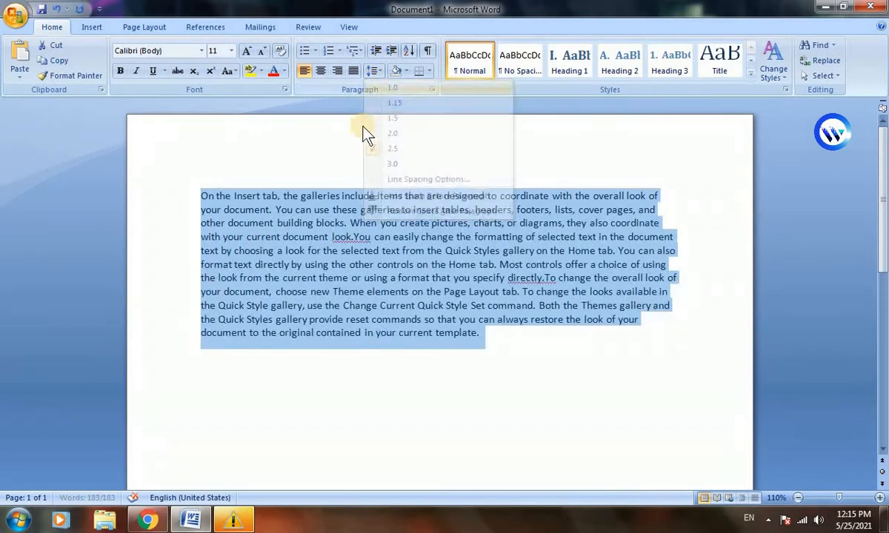
# Remove the space after the merged paragraph and check the line spacing options again without changing them.
pyautogui.click(374, 70)
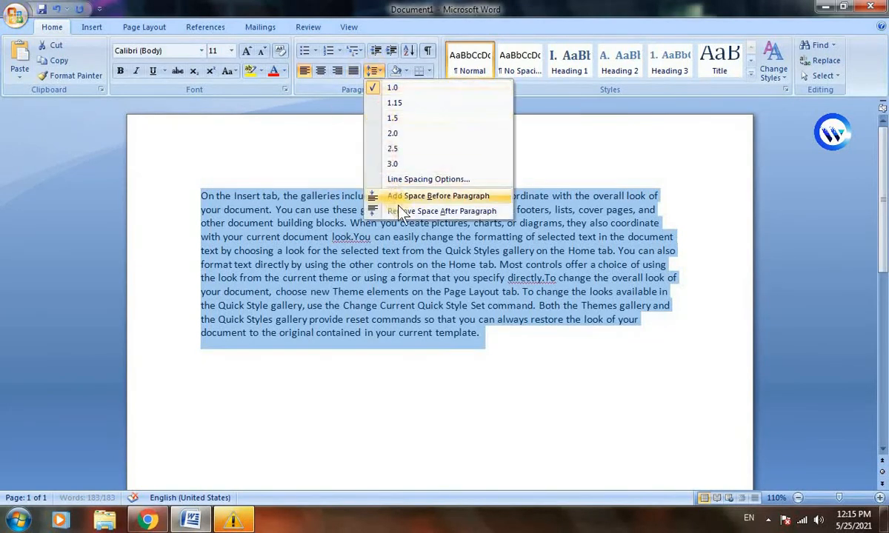
pyautogui.click(439, 212)
pyautogui.click(490, 339)
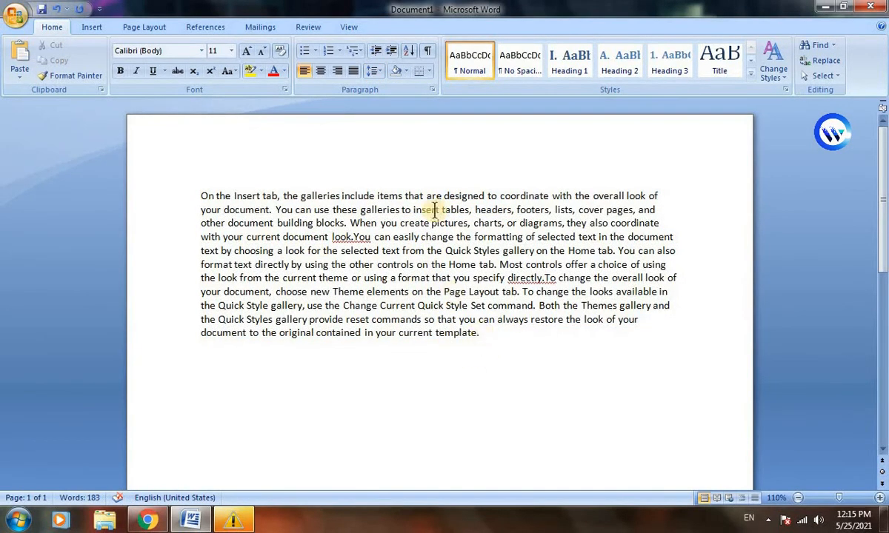
pyautogui.click(376, 71)
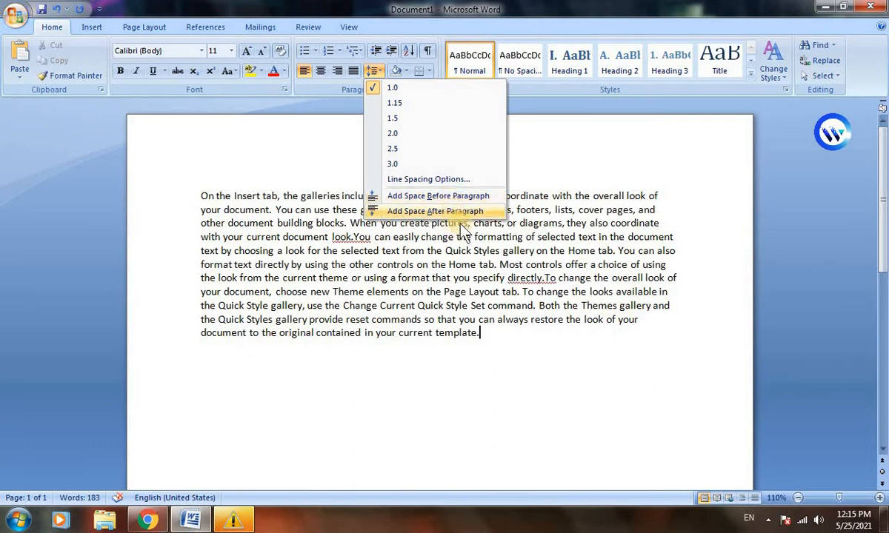
pyautogui.click(490, 348)
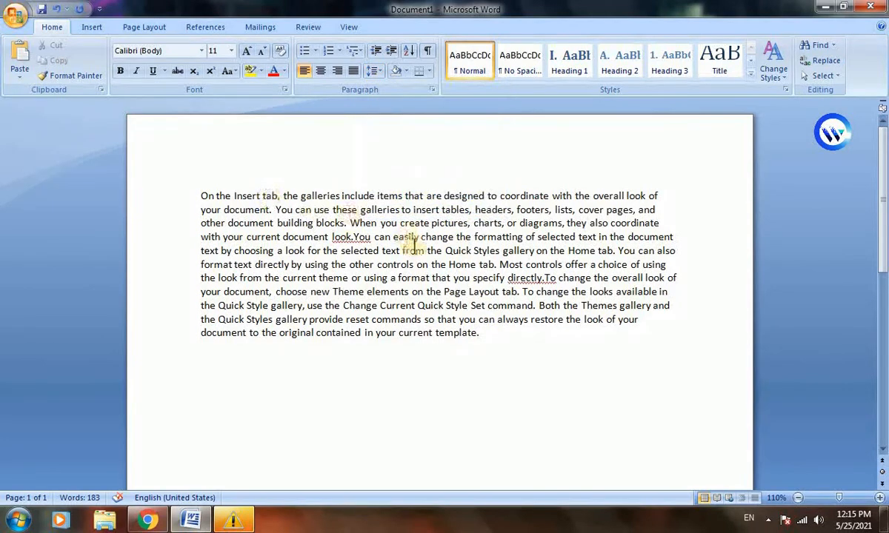
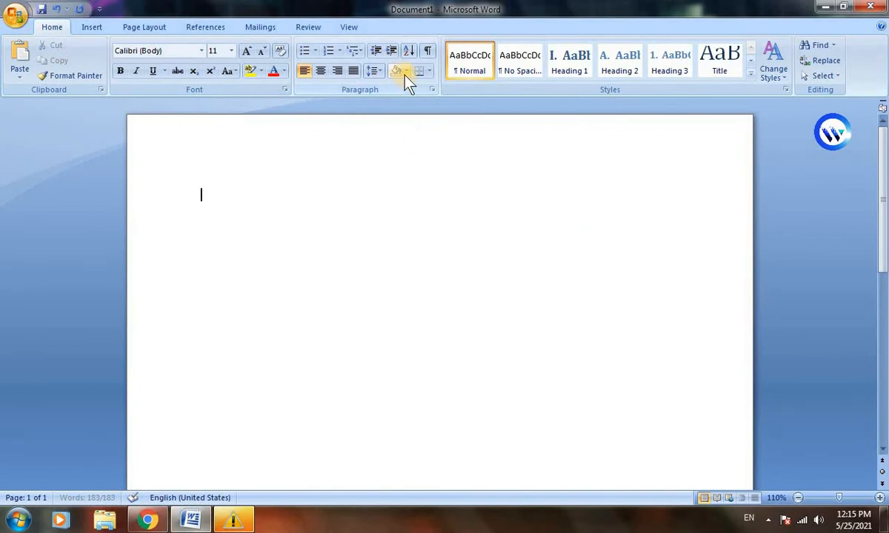
# Preview the shading colours on the empty paragraph without applying one, and dismiss the waiting warning window.
pyautogui.click(406, 71)
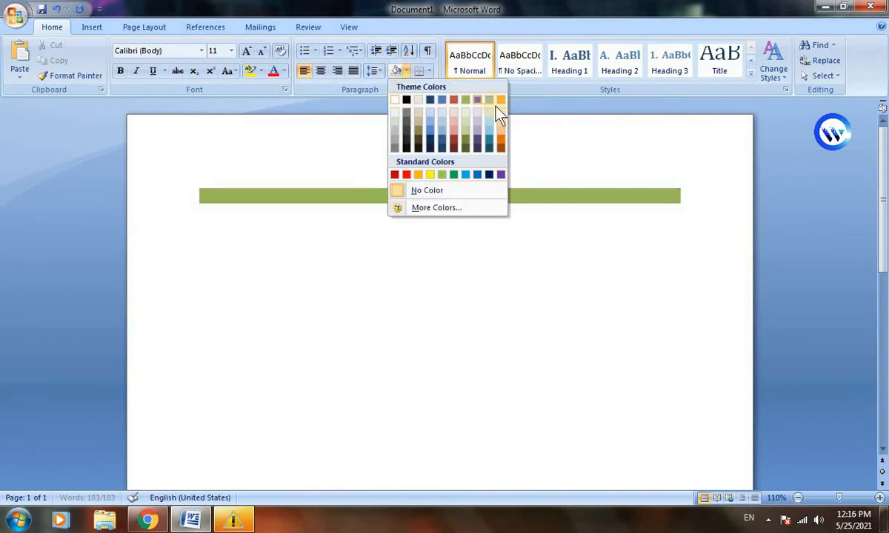
pyautogui.click(321, 257)
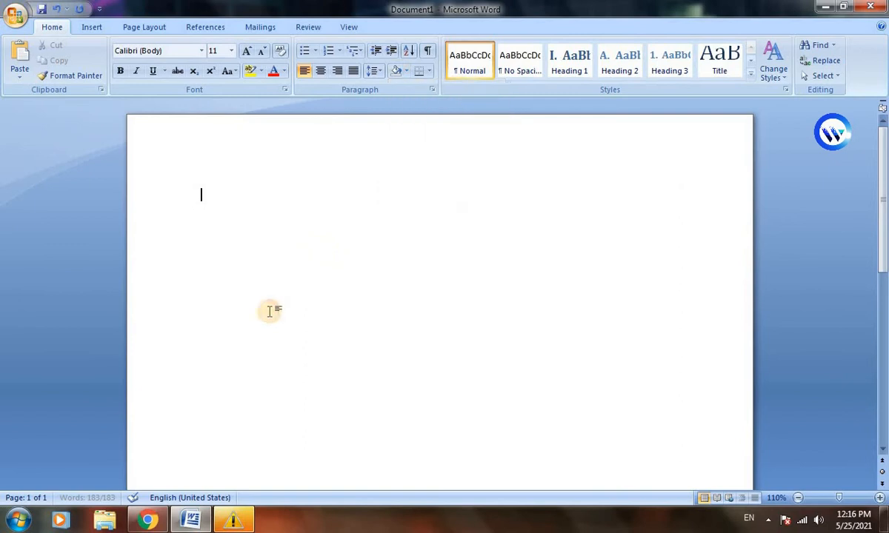
pyautogui.click(233, 523)
pyautogui.press('Return')
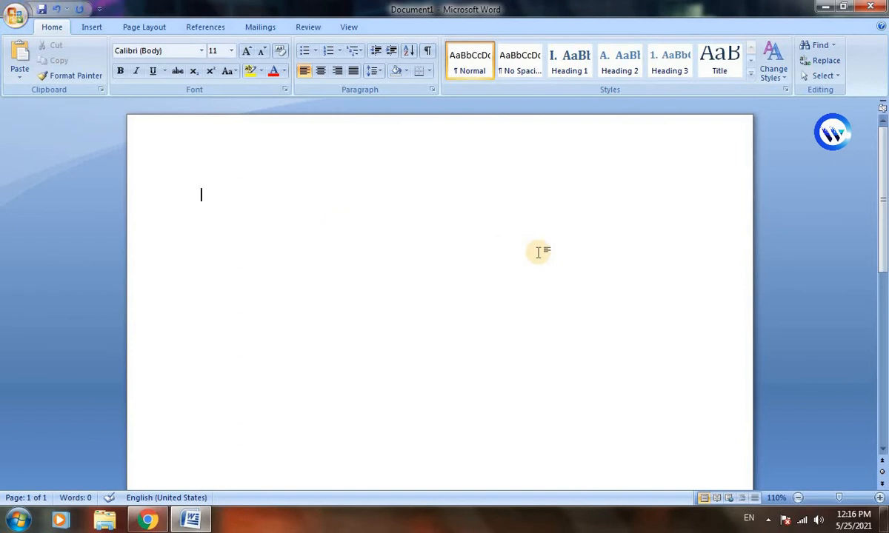
# Undo the =rand entry and the preceding text deletion to bring back the merged sample paragraph.
pyautogui.write('=rand')
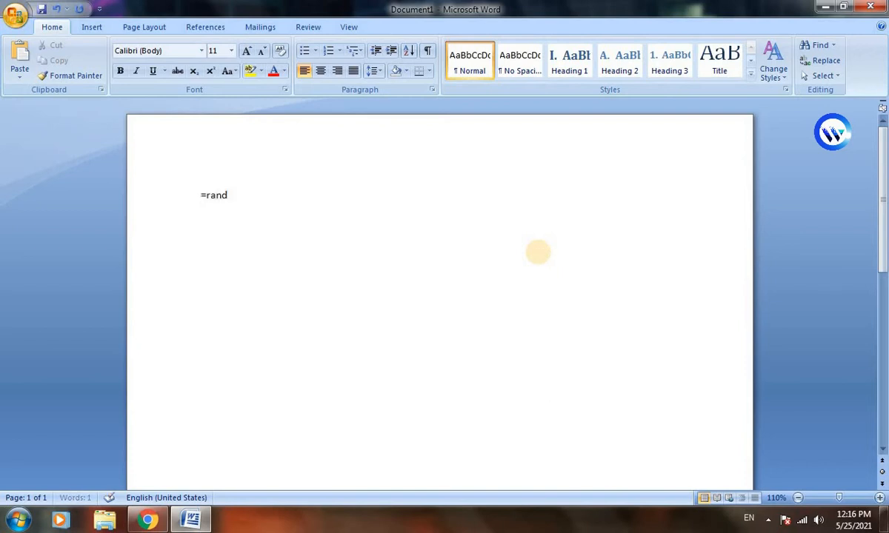
pyautogui.hotkey('ctrl', 'a')
pyautogui.hotkey('ctrl', 'z')
pyautogui.hotkey('ctrl', 'z')
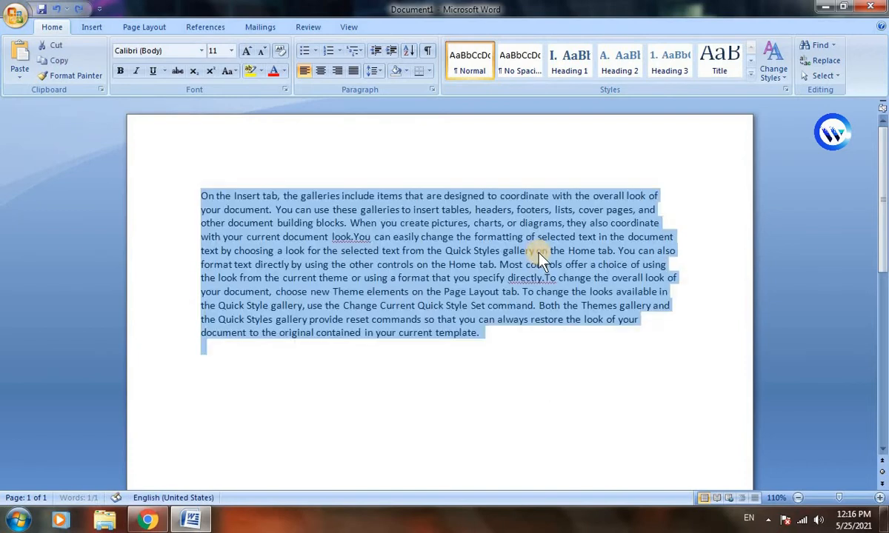
# Add a heading line "Carrier Objective" above the sample paragraph, using the spelling suggestion "Carrier" for its first word.
pyautogui.click(198, 178)
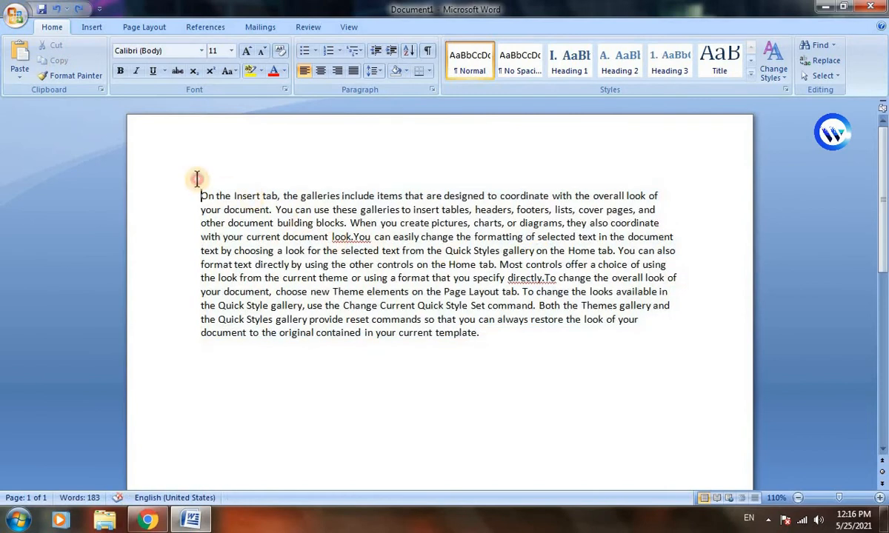
pyautogui.press('Return')
pyautogui.press('Return')
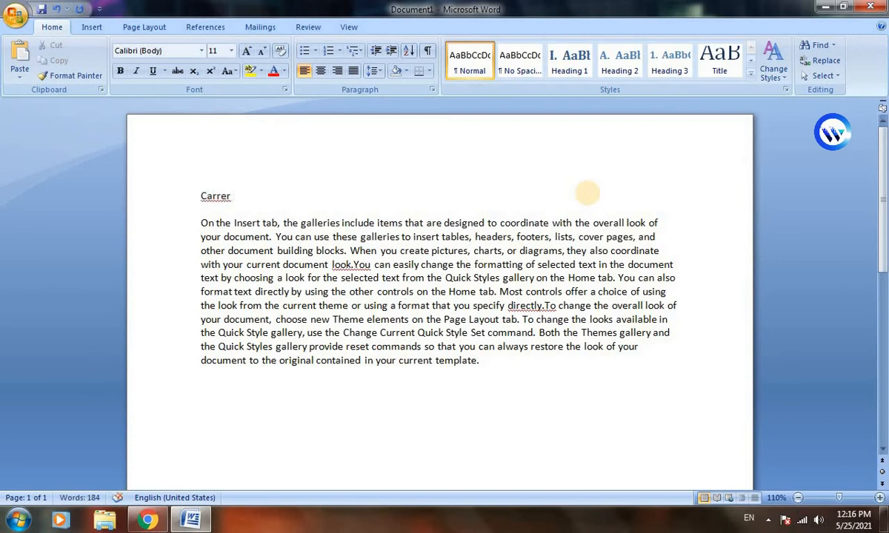
pyautogui.press('BackSpace')
pyautogui.hotkey('shift', 'F10')
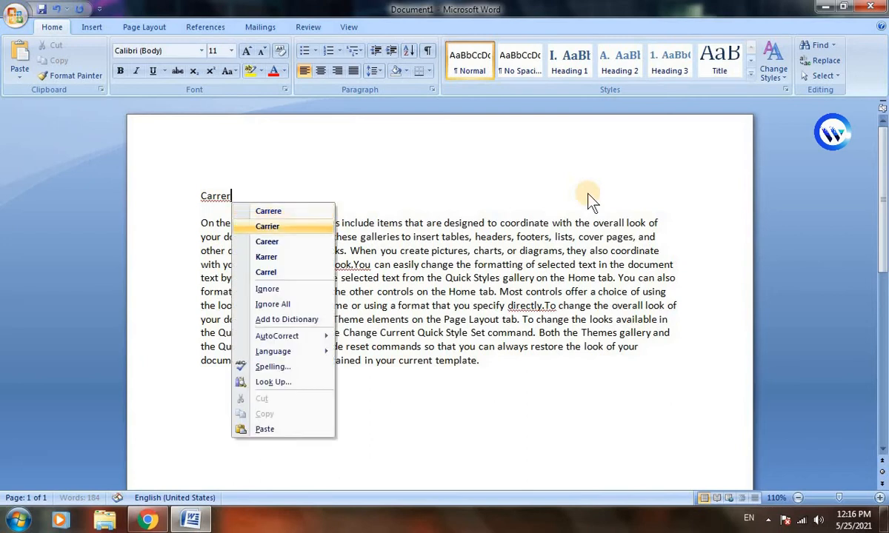
pyautogui.press('Return')
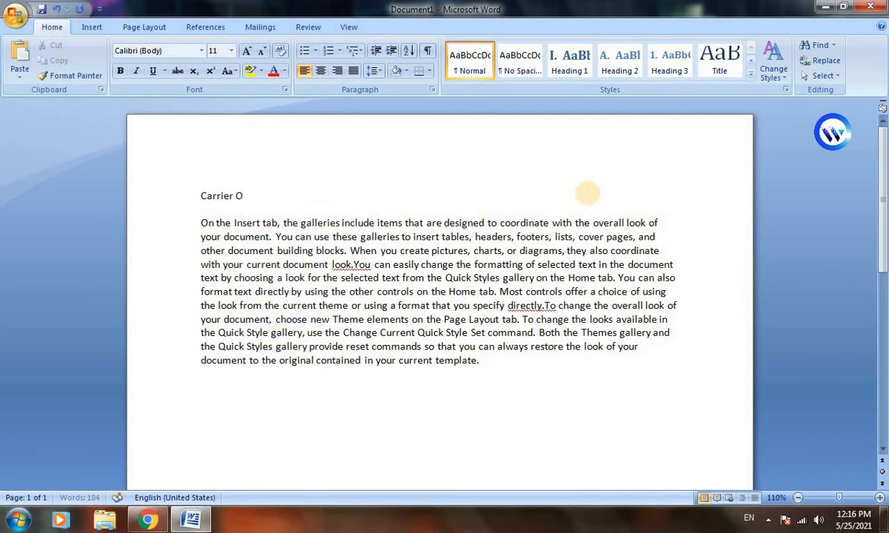
pyautogui.write('bje')
# Select the whole "Carrier Objective" heading and make it bold.
pyautogui.hotkey('ctrl', 'shift', 'Left')
pyautogui.hotkey('ctrl', 'shift', 'Left')
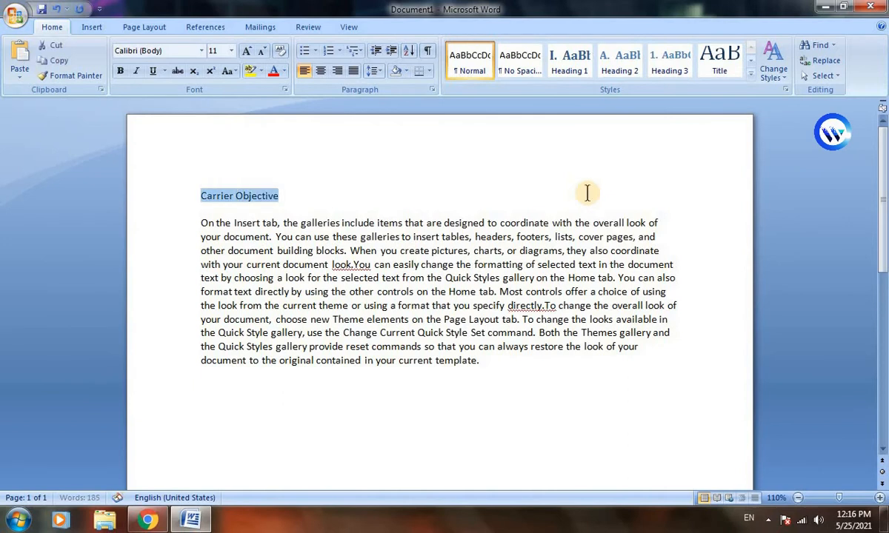
pyautogui.hotkey('ctrl', 'b')
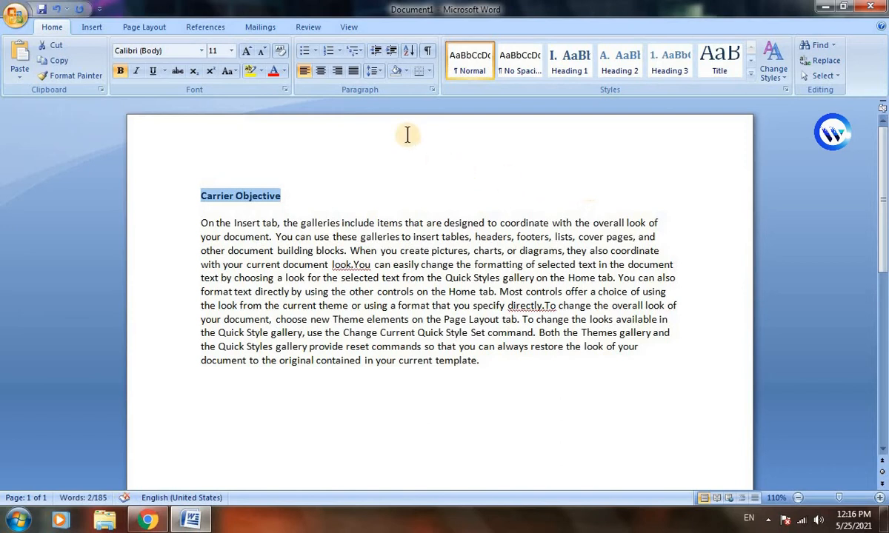
# Shade the full heading paragraph with the standard dark blue colour, with none of the heading text selected.
pyautogui.click(406, 71)
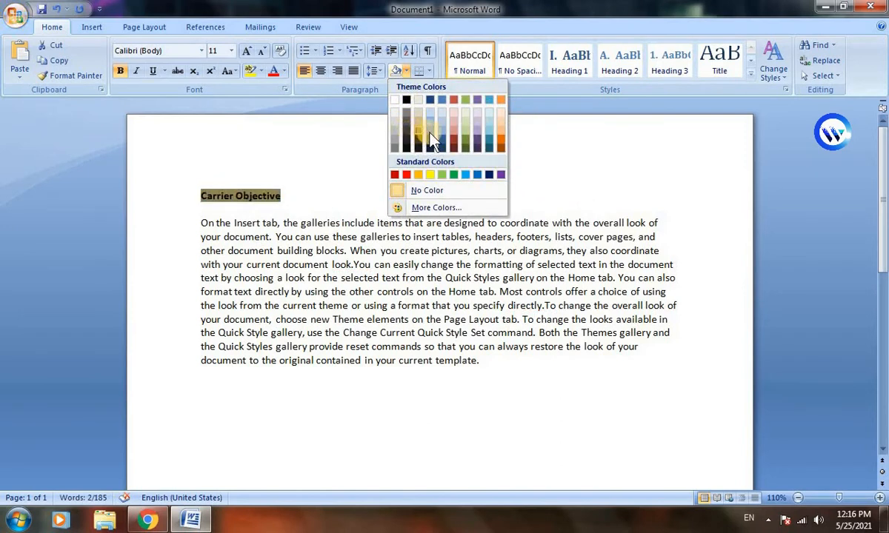
pyautogui.click(339, 191)
pyautogui.click(220, 196)
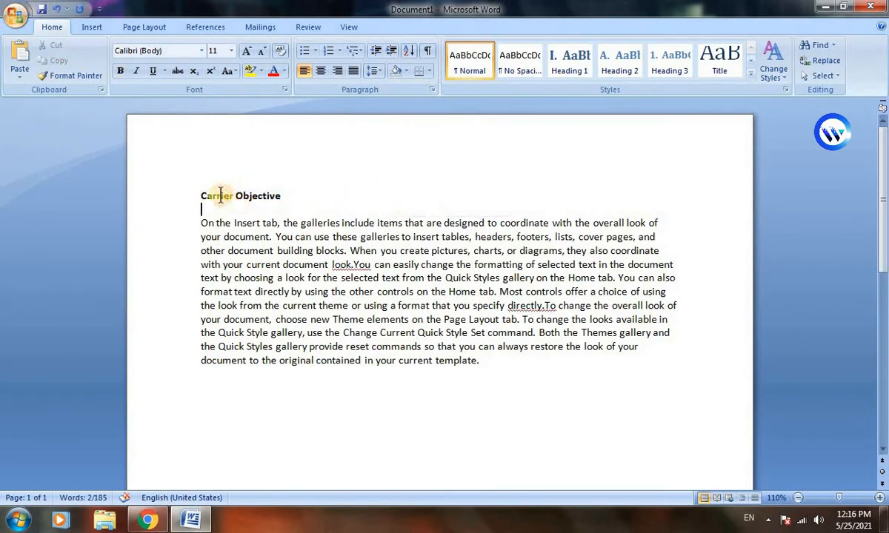
pyautogui.click(405, 71)
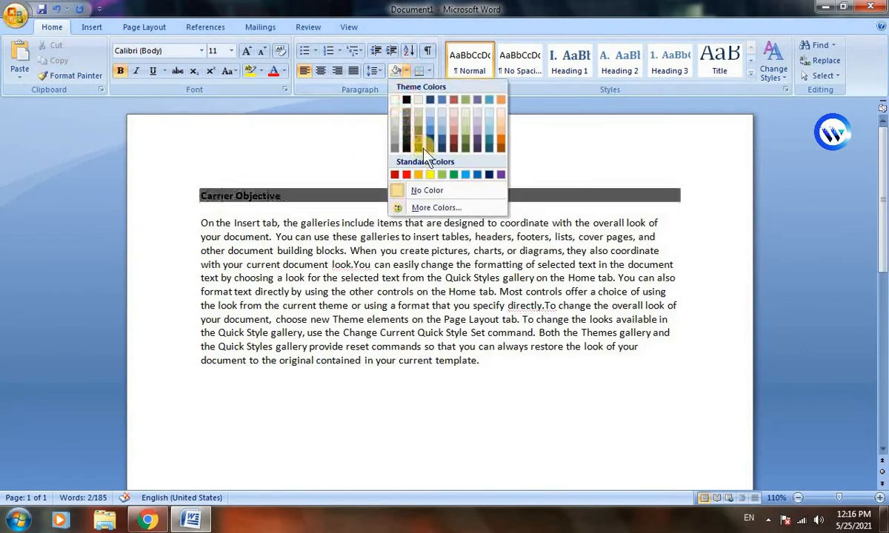
pyautogui.click(488, 176)
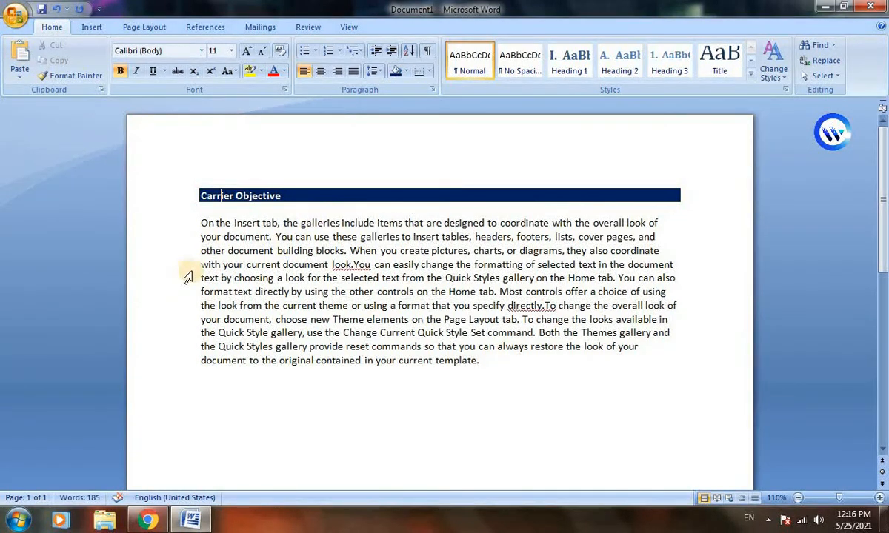
# Split the words "text by choosing" into their own paragraph and apply the same dark blue shading to it.
pyautogui.moveTo(199, 278); pyautogui.dragTo(275, 279)
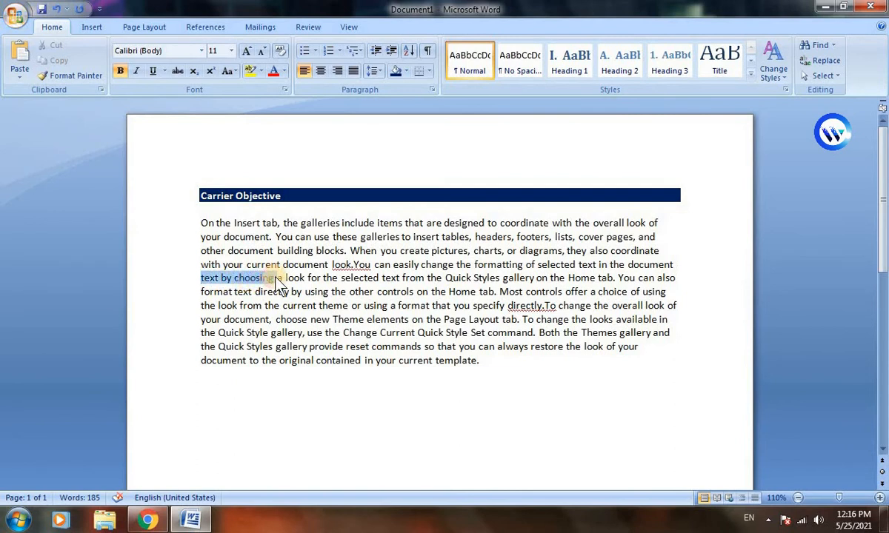
pyautogui.click(277, 280)
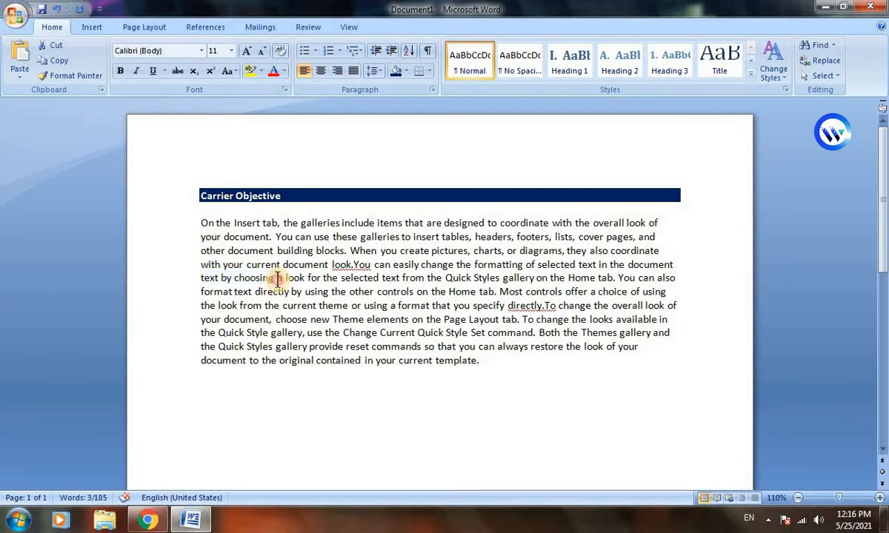
pyautogui.press('Return')
pyautogui.press('Return')
pyautogui.press('Up')
pyautogui.press('Up')
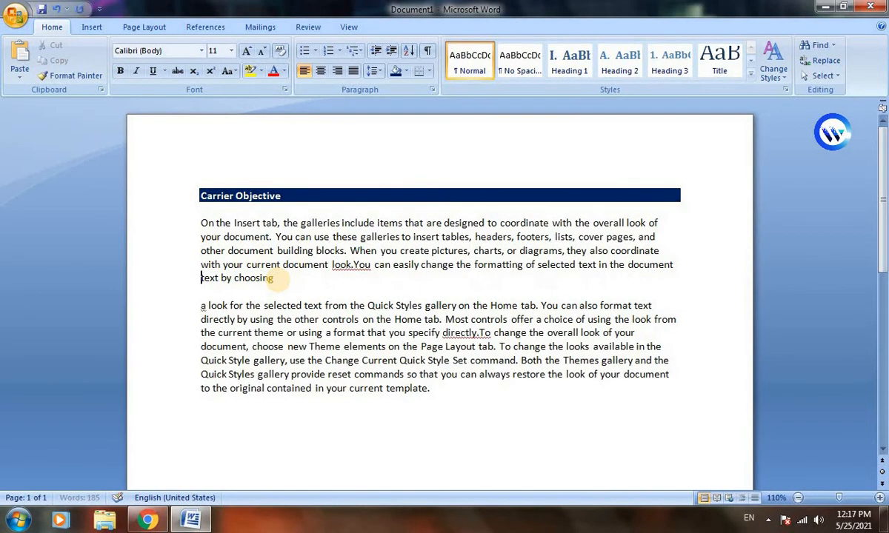
pyautogui.press('Return')
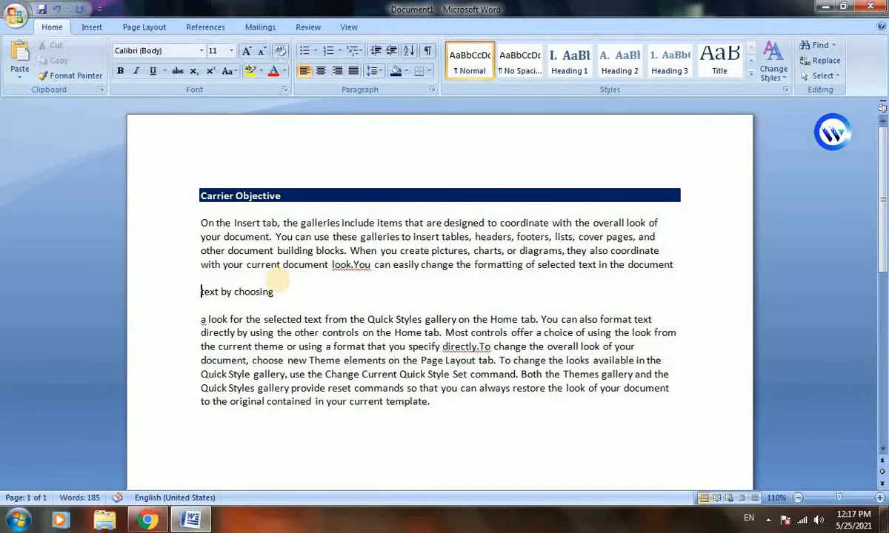
pyautogui.click(395, 71)
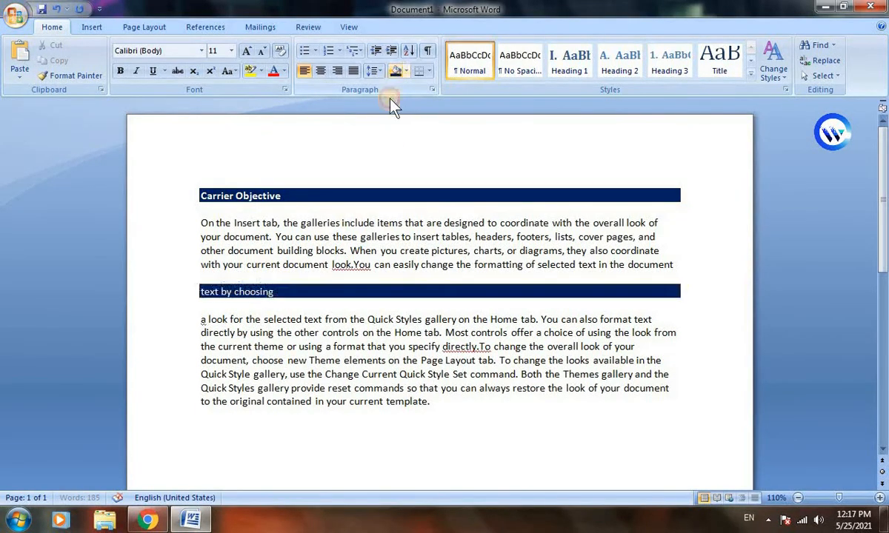
# Select all the document's contents and delete them, leaving the shading colours of the body paragraph unchanged beforehand.
pyautogui.click(376, 254)
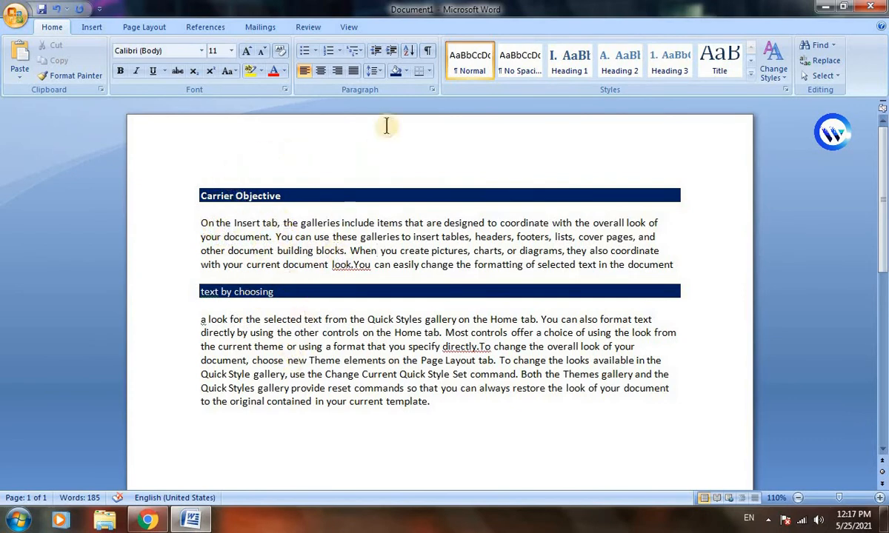
pyautogui.click(405, 71)
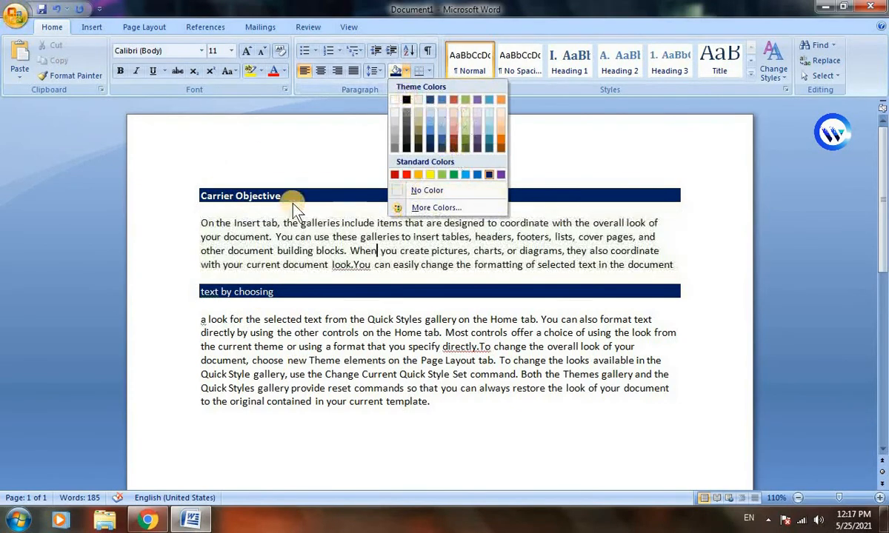
pyautogui.click(292, 170)
pyautogui.hotkey('ctrl', 'a')
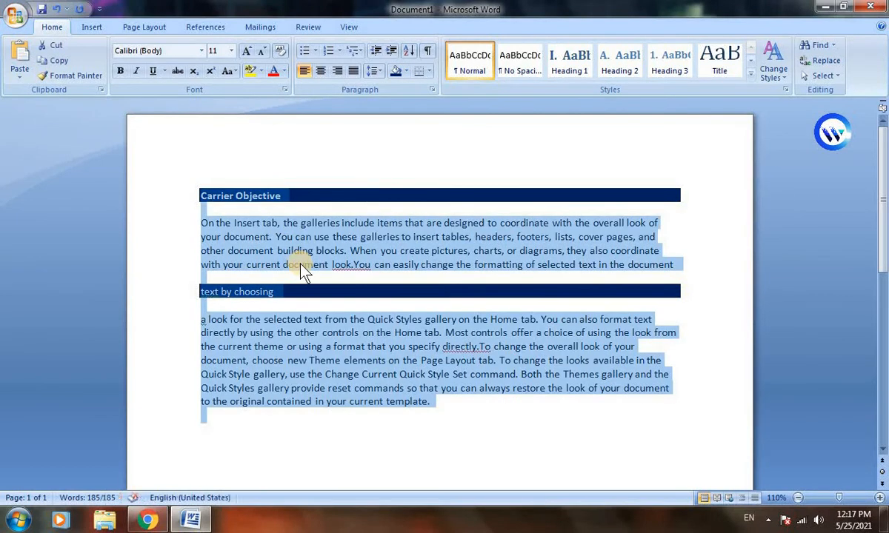
pyautogui.press('Delete')
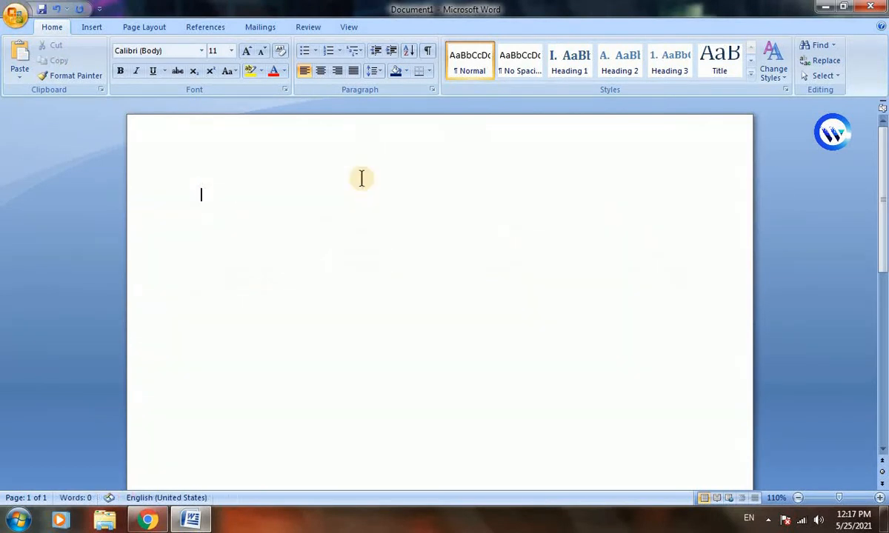
# Apply a bottom, top, left and right border, one after another, to the empty paragraph.
pyautogui.click(428, 72)
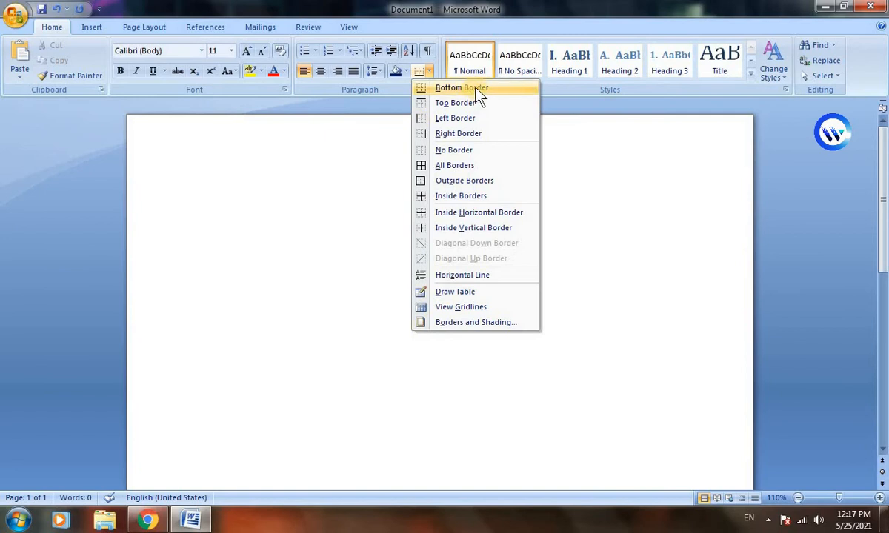
pyautogui.click(421, 88)
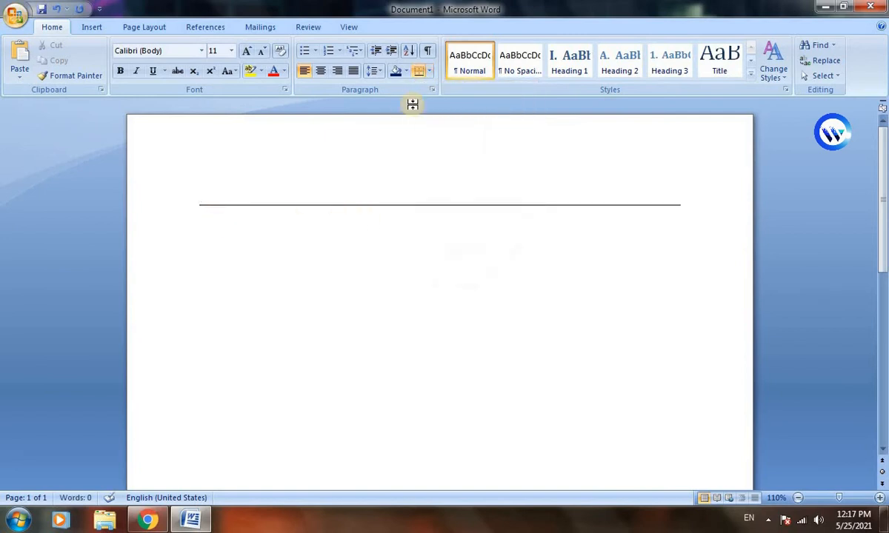
pyautogui.click(431, 72)
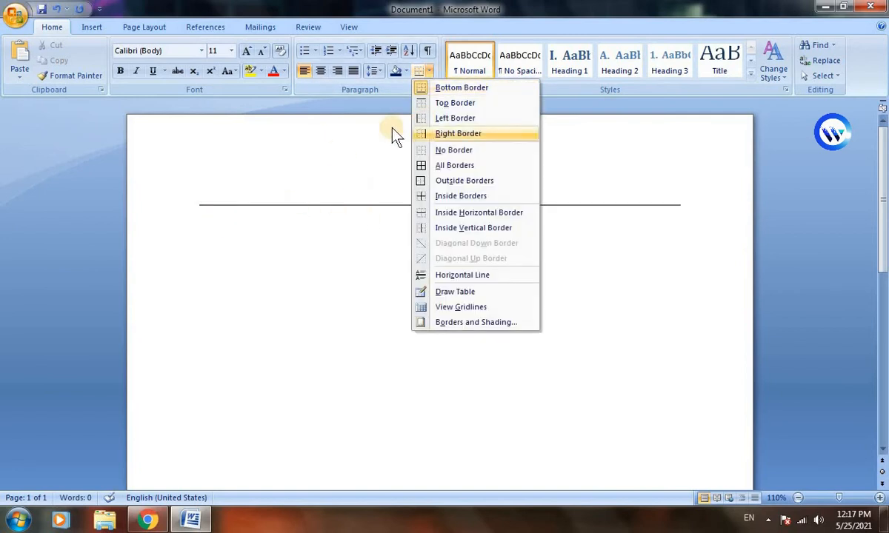
pyautogui.click(426, 103)
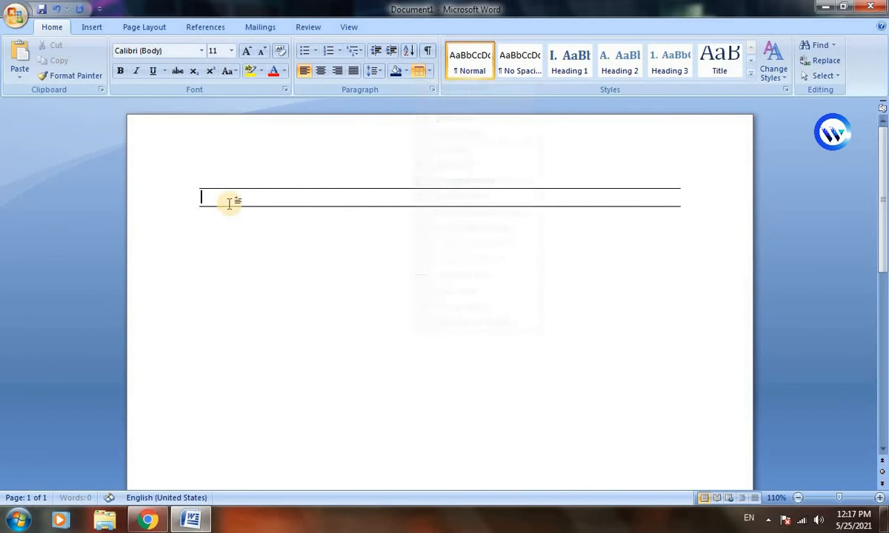
pyautogui.click(430, 71)
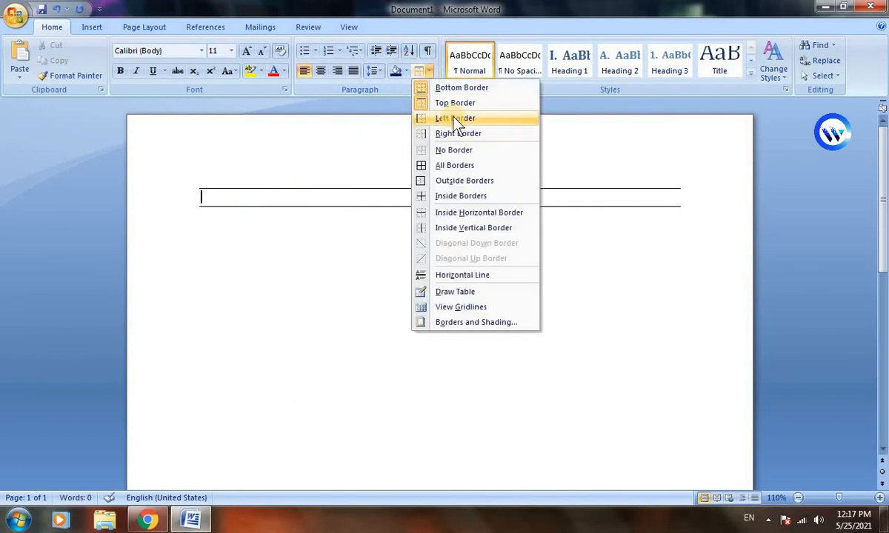
pyautogui.click(427, 117)
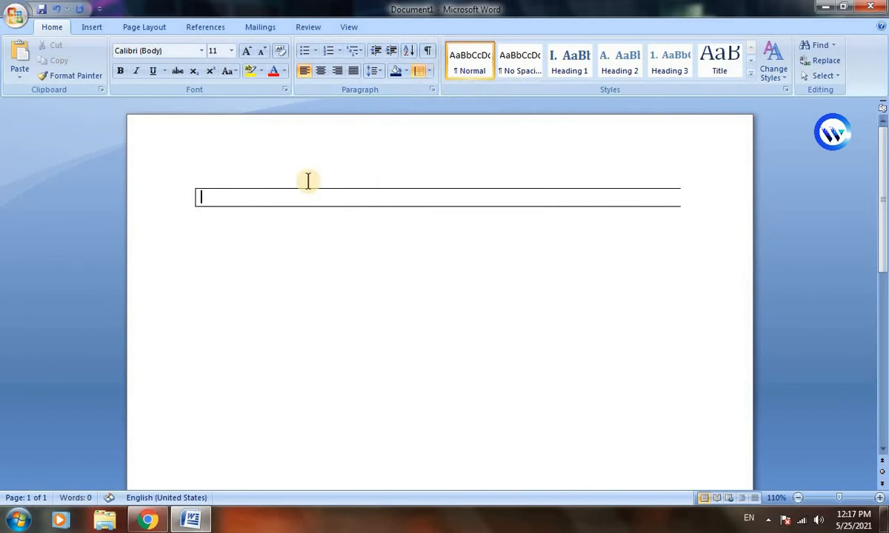
pyautogui.click(429, 72)
pyautogui.click(448, 134)
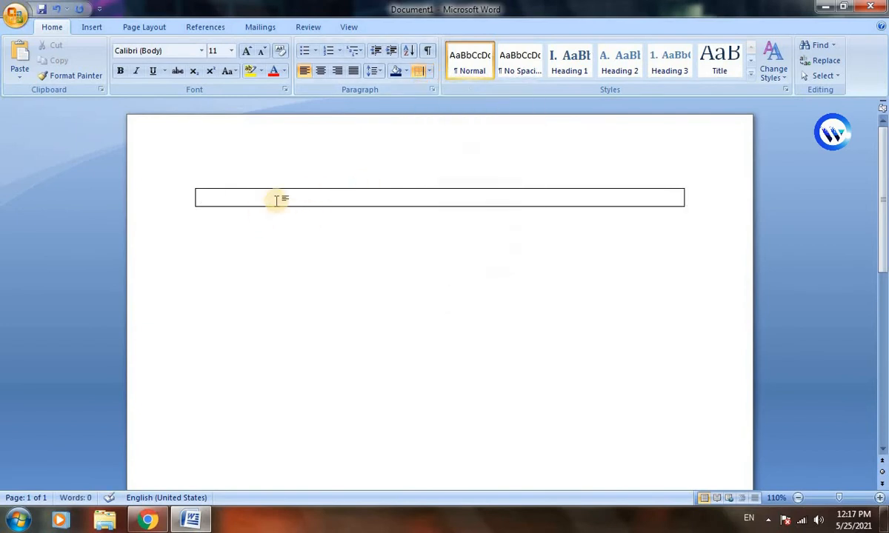
# Remove all borders from the empty paragraph.
pyautogui.click(431, 72)
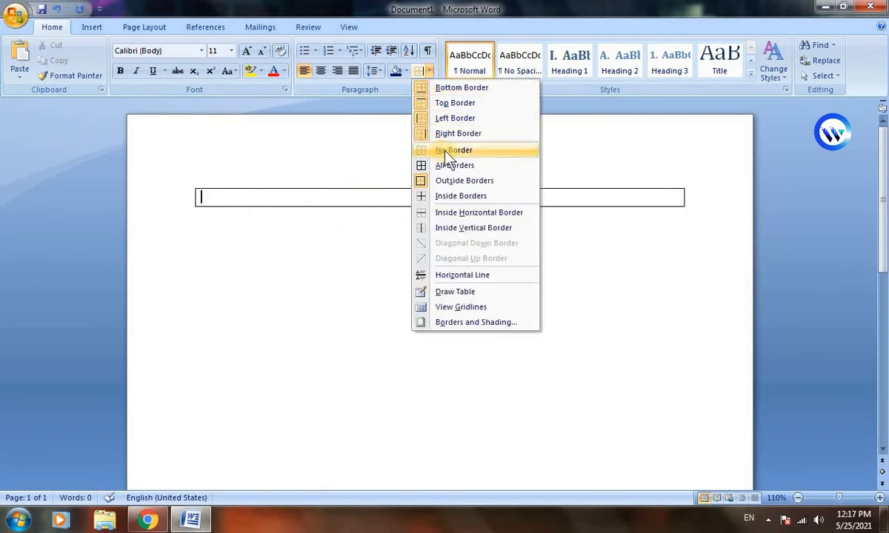
pyautogui.click(446, 151)
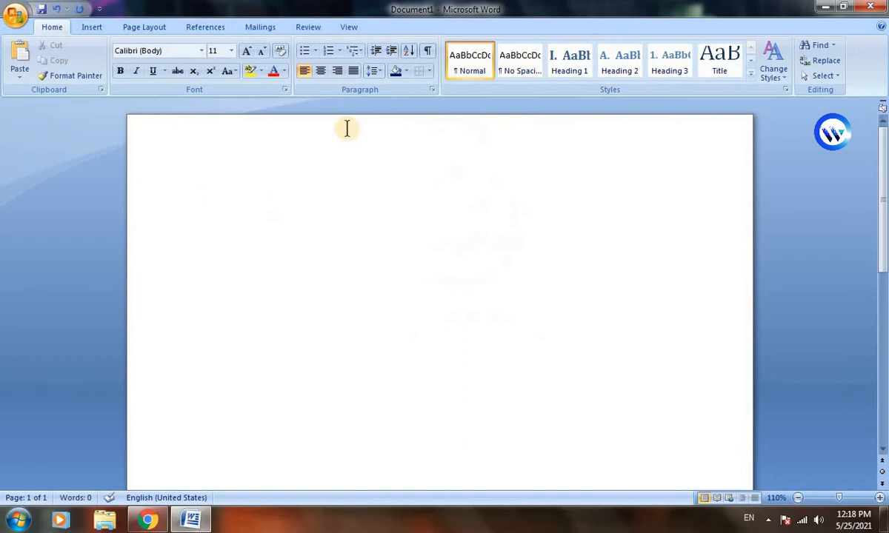
pyautogui.click(427, 72)
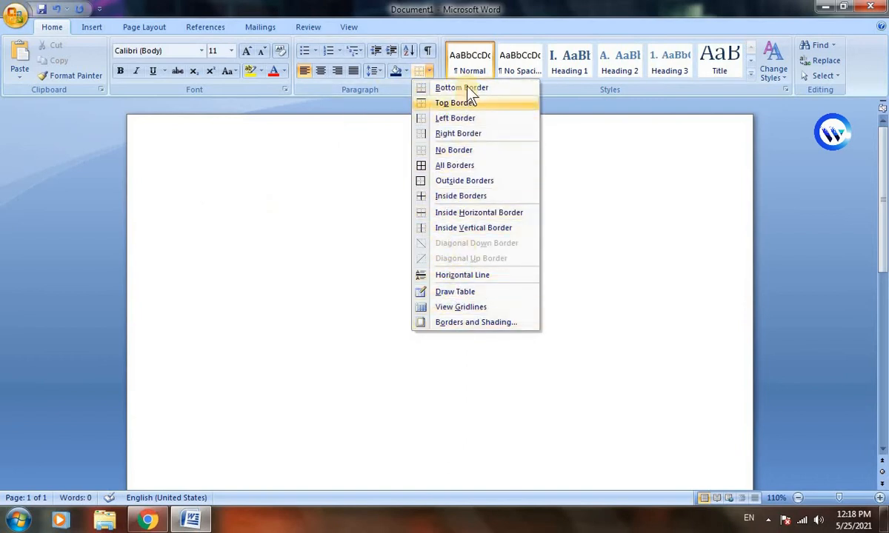
pyautogui.click(320, 183)
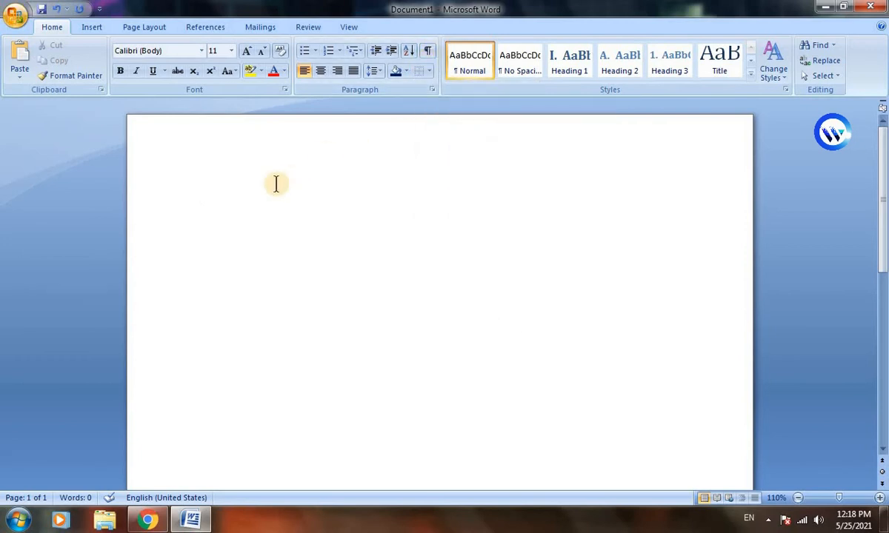
# Write a two-line paragraph of random filler letters and start a new empty paragraph below it.
pyautogui.write('Dskjglfkjdslkgdkjdfgl3jflj;g')
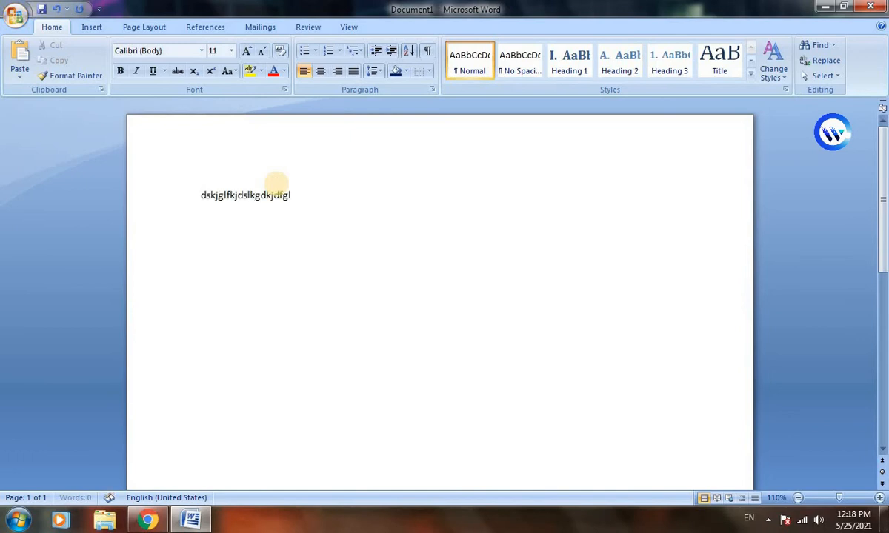
pyautogui.write('fdslkgjdlkjfgkldsfkg')
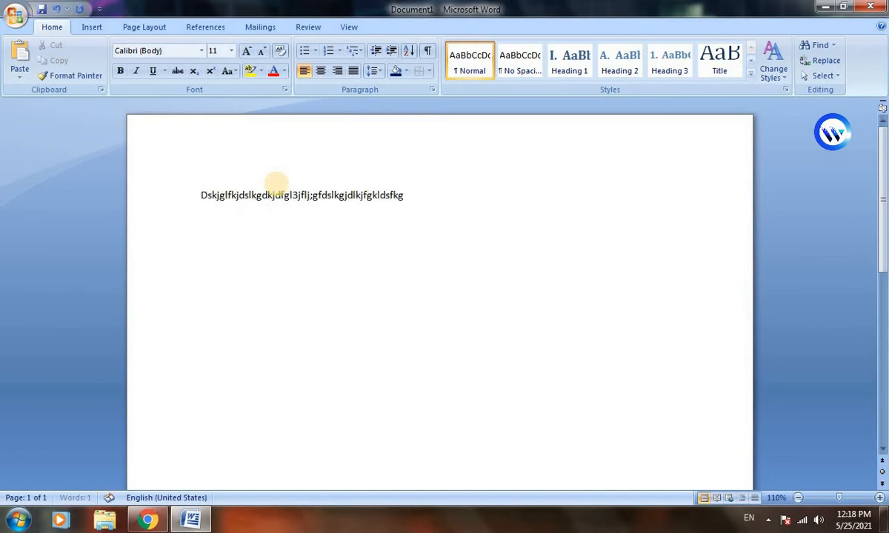
pyautogui.write('jhsjkfdghfljdkg dkgdslkhfglks')
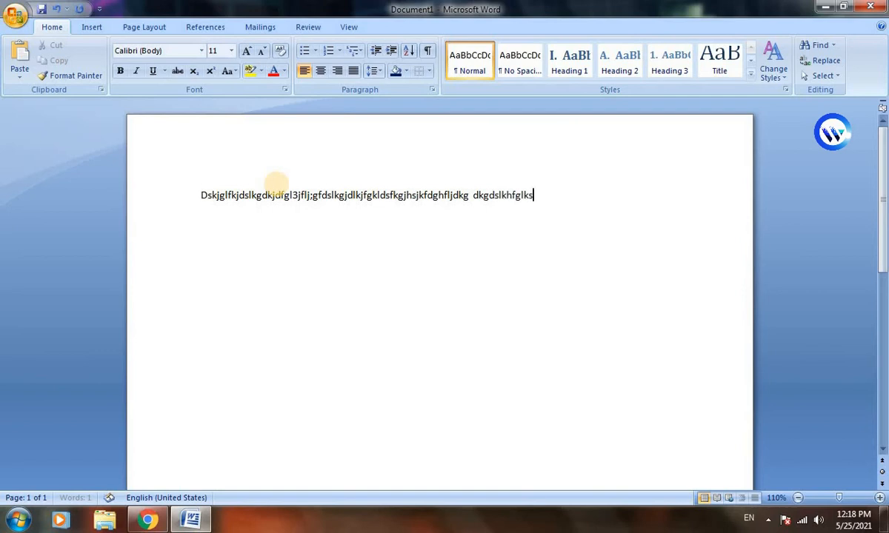
pyautogui.write('g khldjshfkdjsghjlk gkdlshglkdsjg')
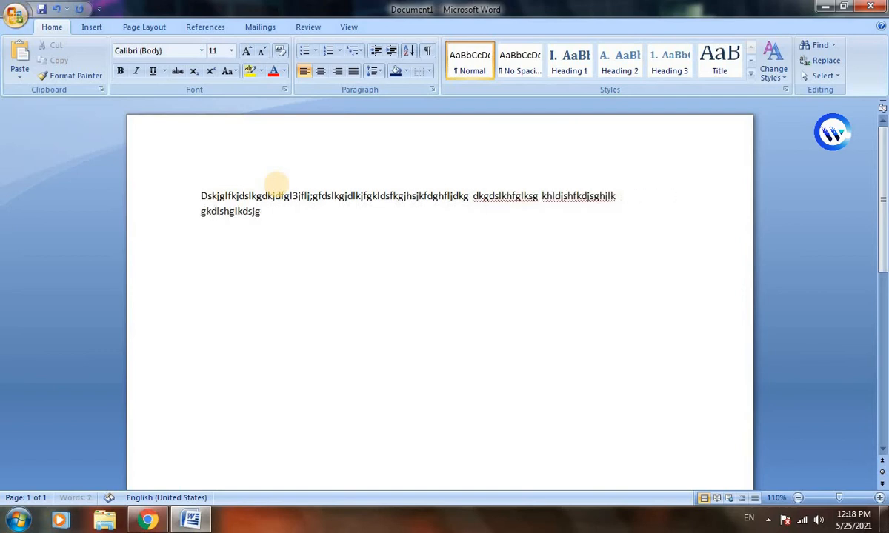
pyautogui.write('dhkdsjlhgdsjklhg lkdjhgkldsjhgjkdslhgkghfd l')
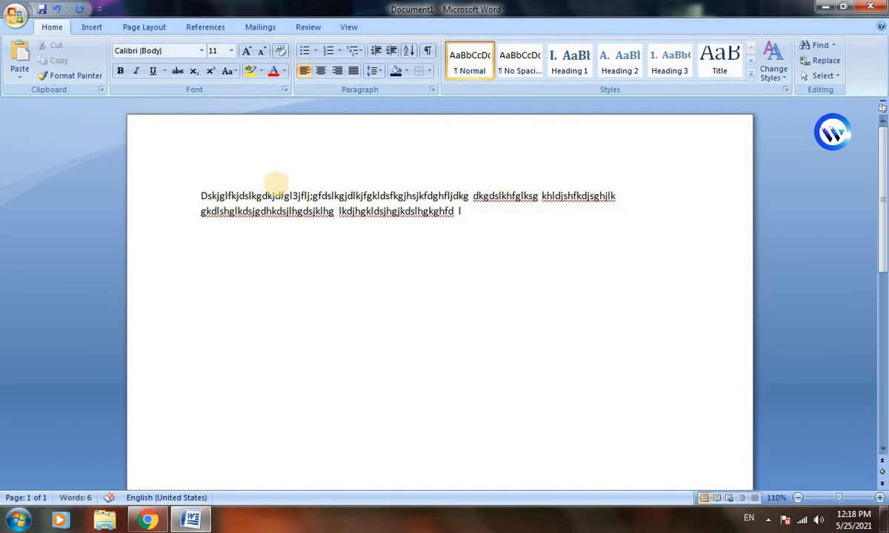
pyautogui.press('Return')
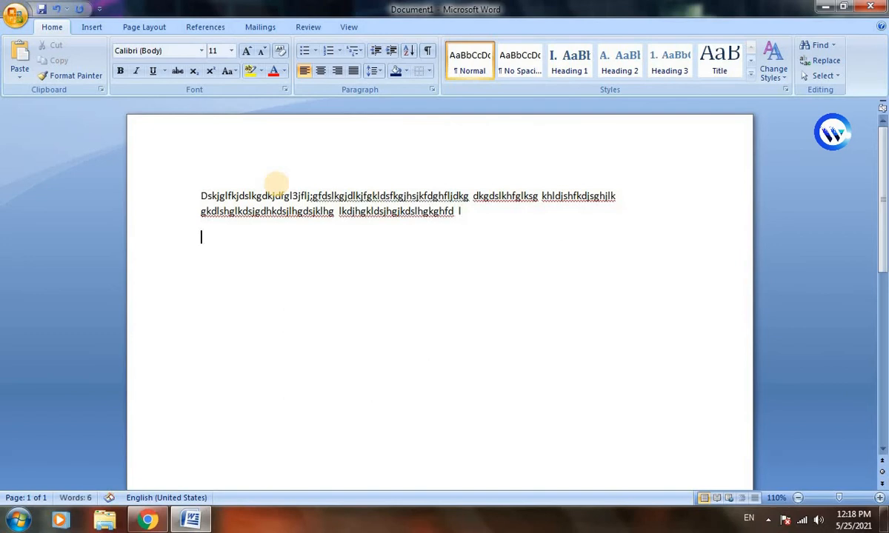
# Delete all the filler text and show paragraph marks and other hidden formatting symbols.
pyautogui.tripleClick(276, 184)
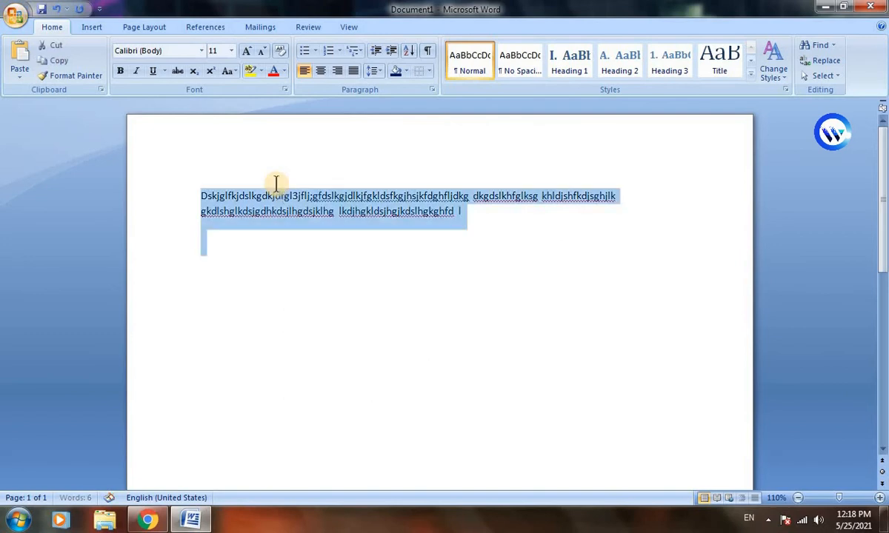
pyautogui.press('Delete')
pyautogui.click(427, 51)
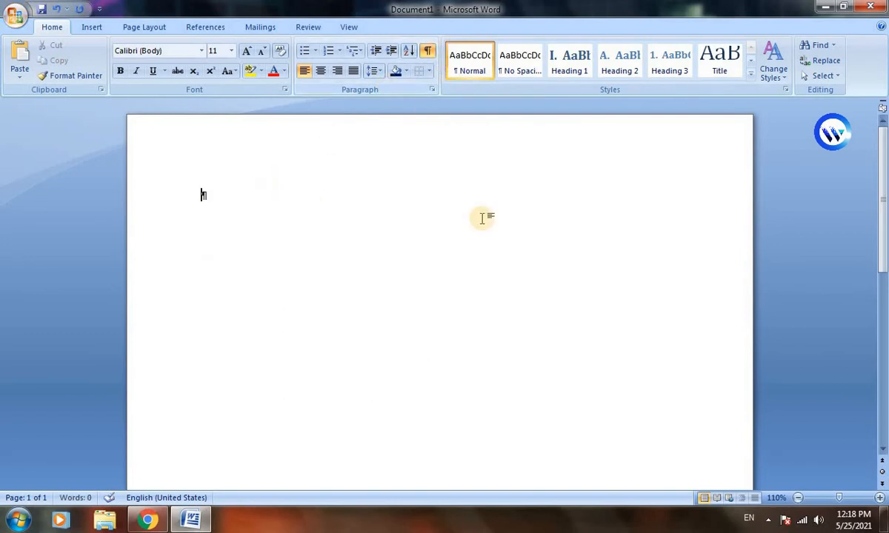
# Write six short paragraphs of random filler letters with the formatting marks shown.
pyautogui.write('dsipfujaisdfkjladhflkshadkfk')
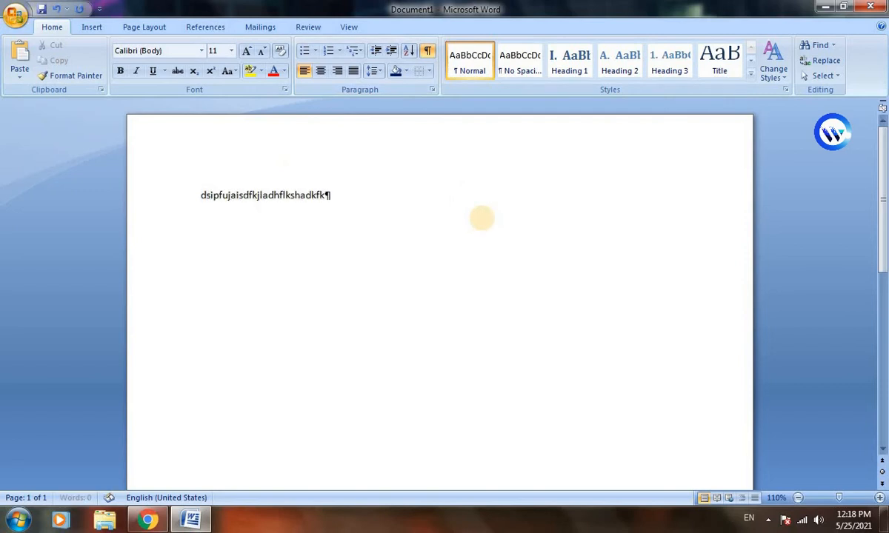
pyautogui.write('jdshkjsahdfl skldjhfklsdjahfkjhsadfjhasdlkjfh')
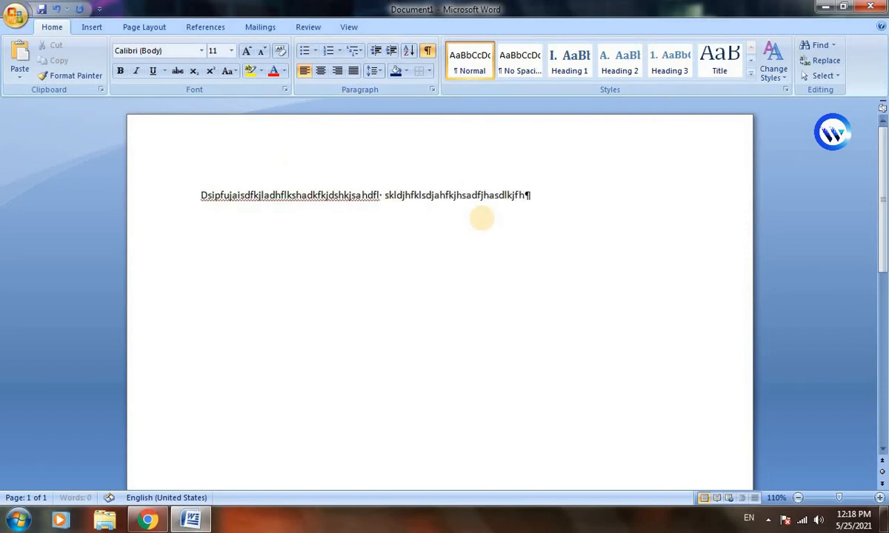
pyautogui.write('sda adsfadsfsdaf')
pyautogui.press('Return')
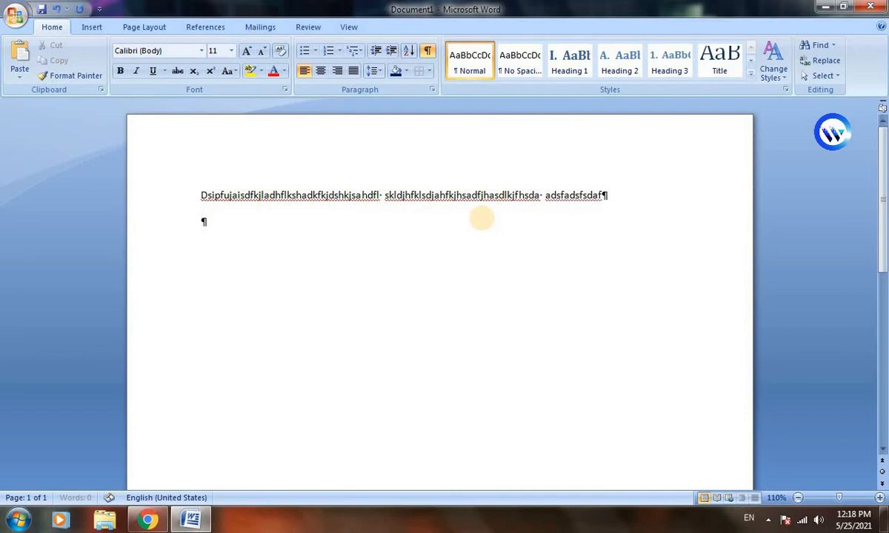
pyautogui.write('sdfadfasdsd')
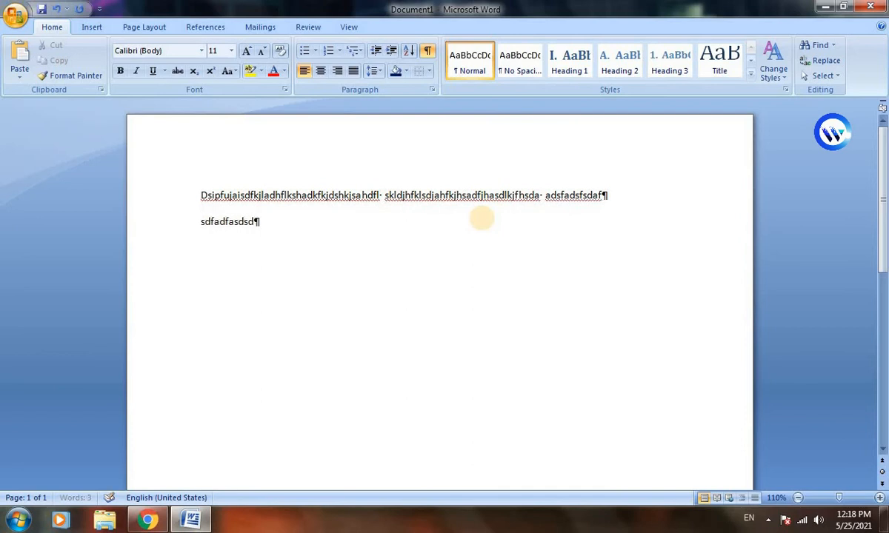
pyautogui.press('Return')
pyautogui.write('adsfsadfasdfasadfsafsad')
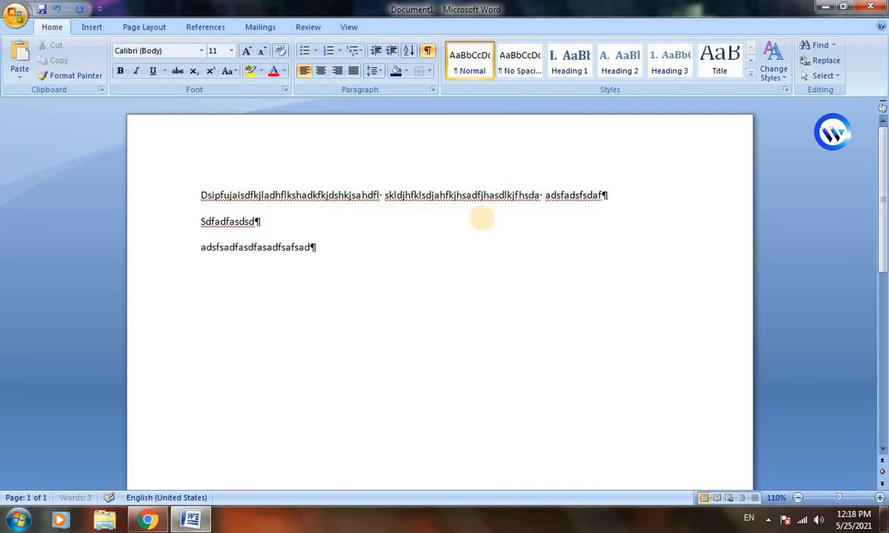
pyautogui.press('Return')
pyautogui.write('dsafsadfsdafasdfsadf')
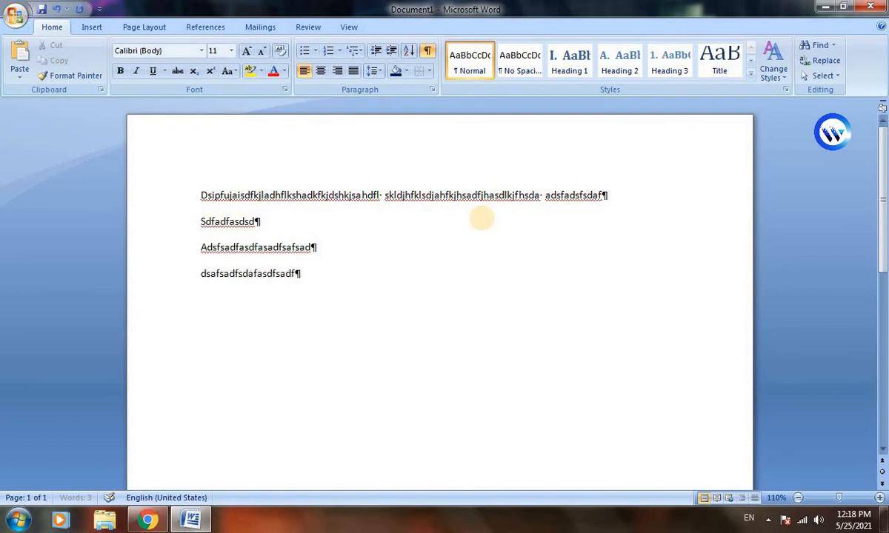
pyautogui.write('sdfadsfsd')
pyautogui.press('Return')
pyautogui.write('sdfsdafsad')
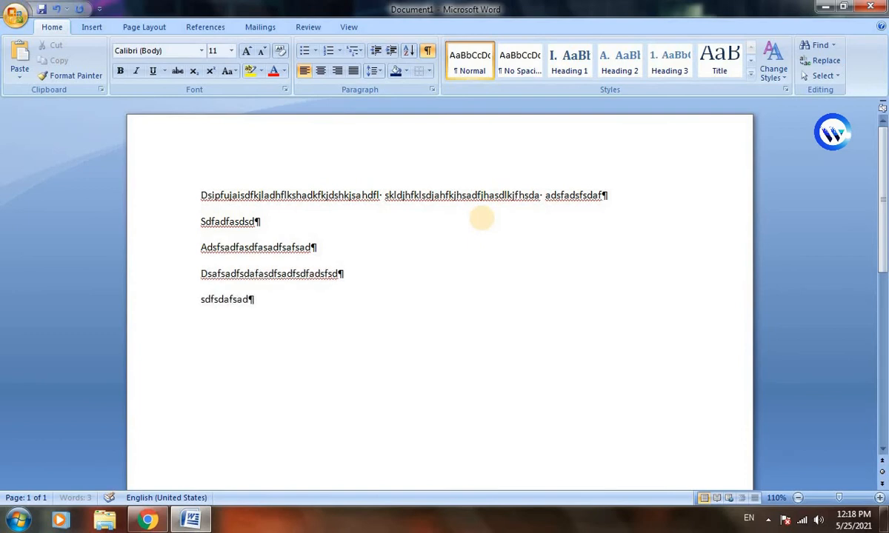
pyautogui.write('fasdfdsafasdfadsfsdf')
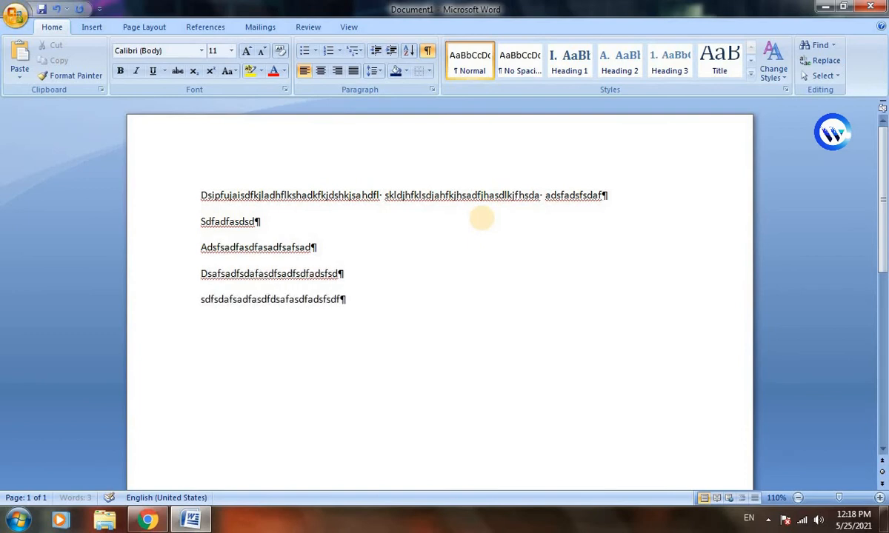
pyautogui.write('dsafasd')
pyautogui.write('fasdfasfasdasdfsdfsadfadsf')
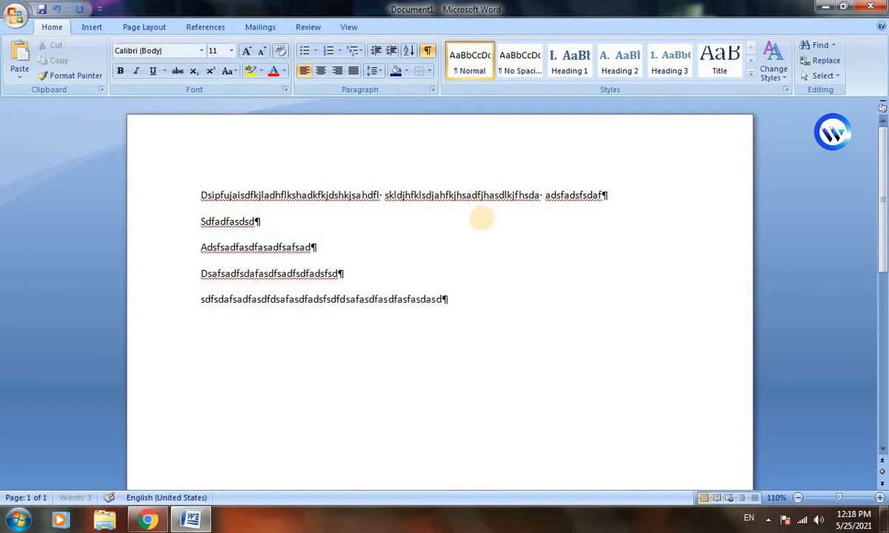
pyautogui.press('Return')
pyautogui.write('dsfadsfasdfdasfsadf')
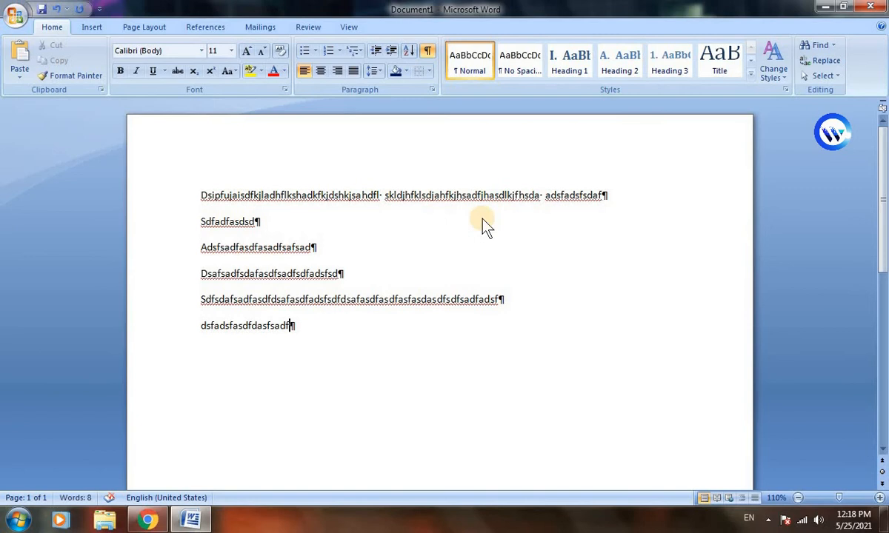
# Replace the whole document with sample paragraphs generated by =rand(), and hide the formatting marks.
pyautogui.hotkey('ctrl', 'a')
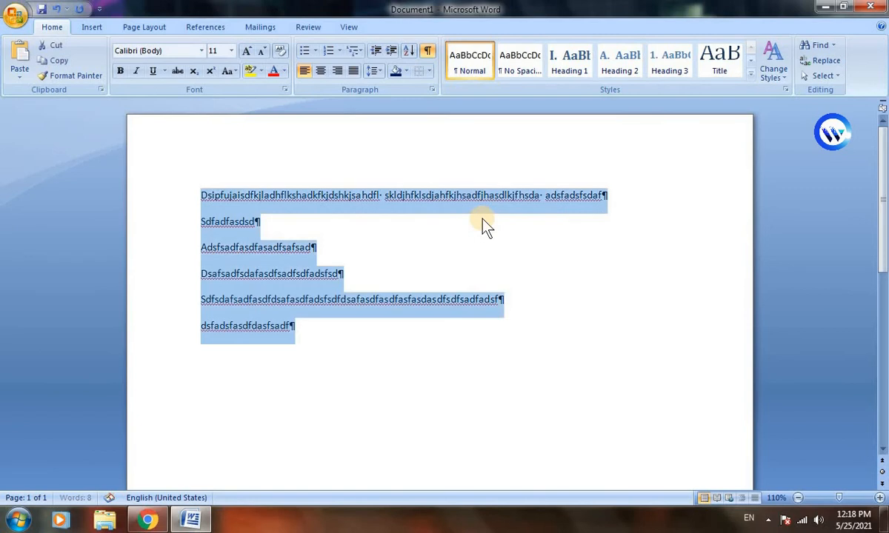
pyautogui.press('Delete')
pyautogui.write('=ran')
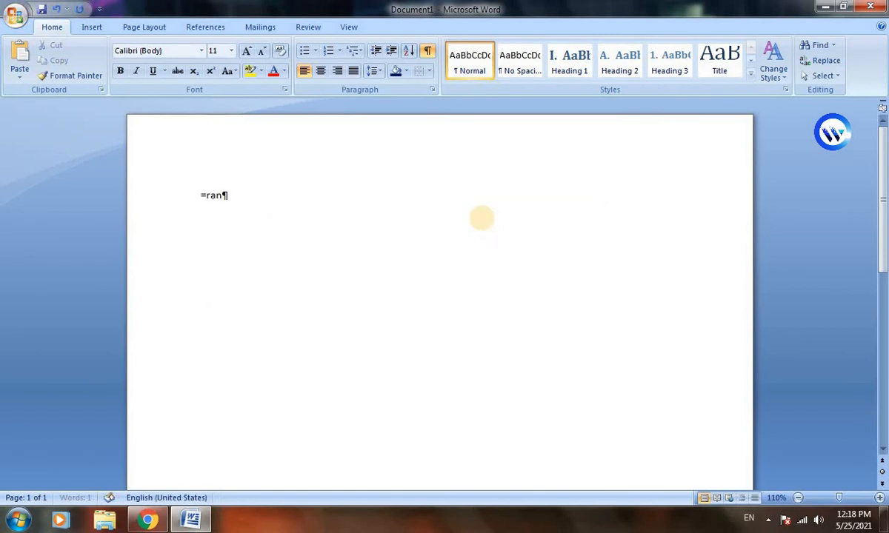
pyautogui.write('d()')
pyautogui.press('Return')
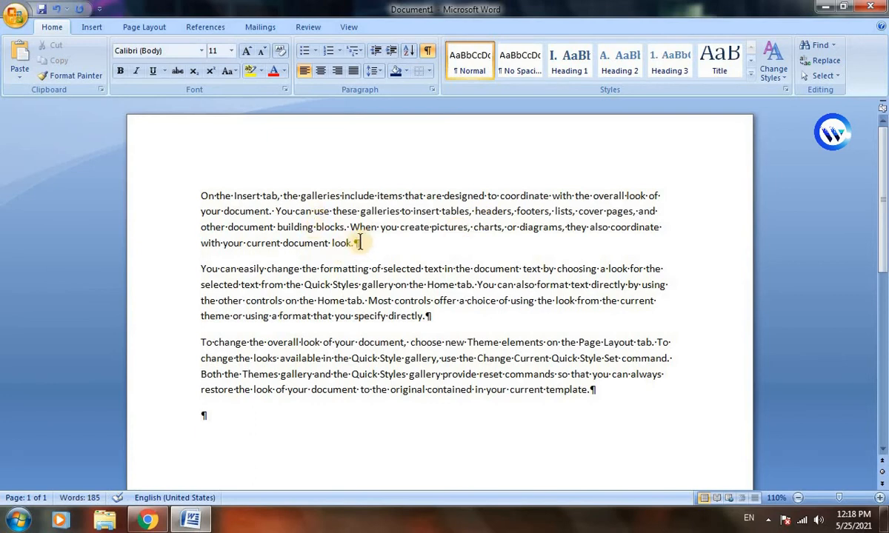
pyautogui.scroll(-1, 363, 247)
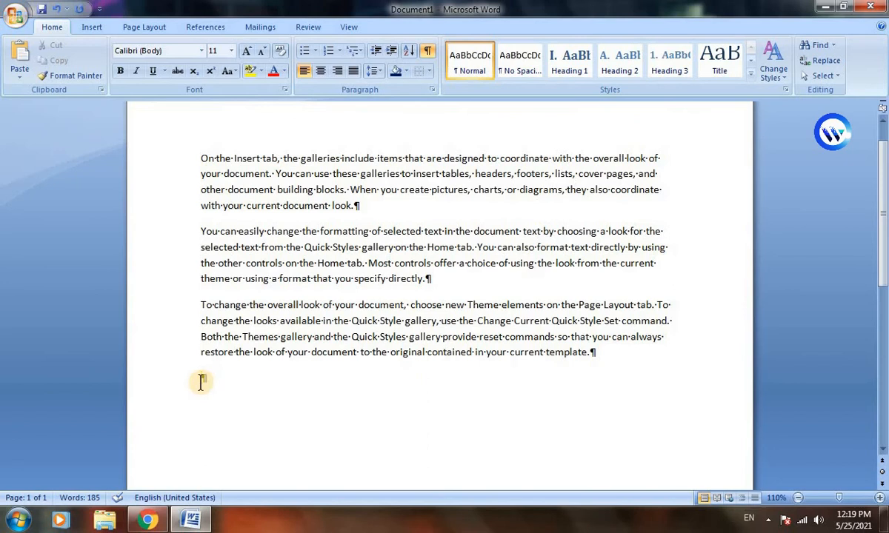
pyautogui.click(428, 54)
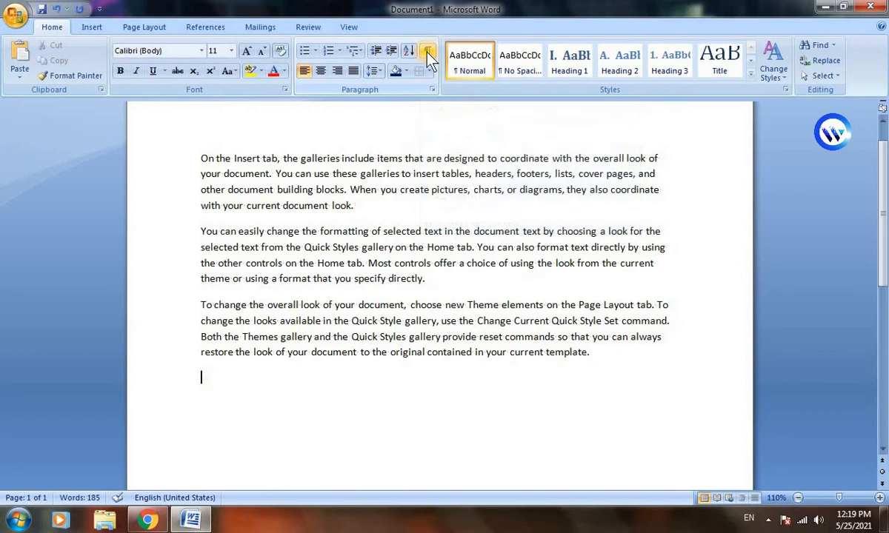
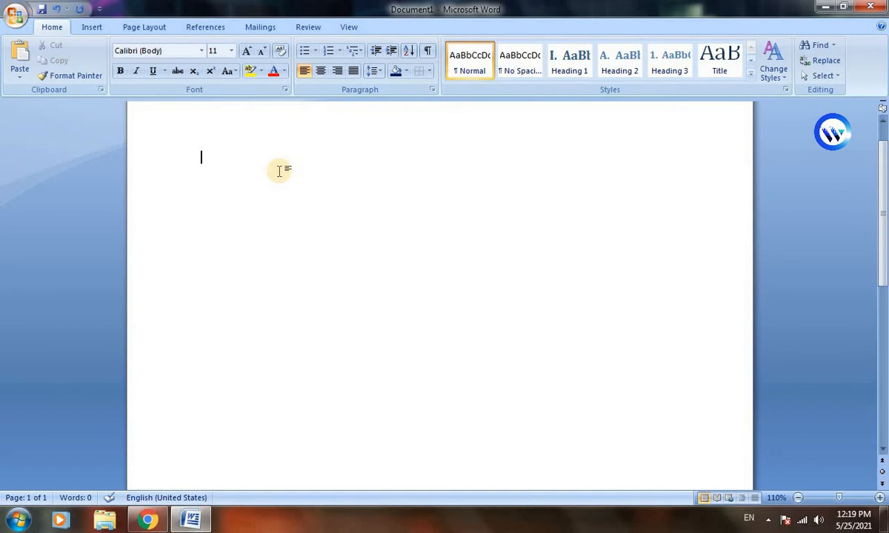
# On the empty page, enter one number per paragraph: 456, 456, 45, 6, 78, blank, 685, 654645, 6, 78, 9, 678, 945, 645, 6, 45.
pyautogui.write('45')
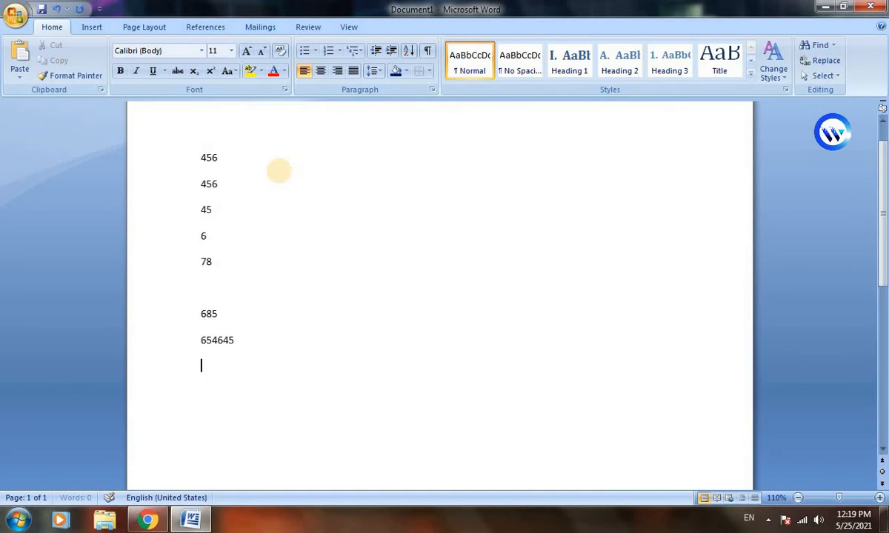
pyautogui.write('6')
pyautogui.press('Return')
pyautogui.write('78')
pyautogui.press('Return')
pyautogui.write('9')
pyautogui.press('Return')
pyautogui.write('6')
pyautogui.press('Return')
pyautogui.write('645')
pyautogui.press('Return')
pyautogui.write('6')
pyautogui.press('Return')
pyautogui.write('45')
pyautogui.press('Return')
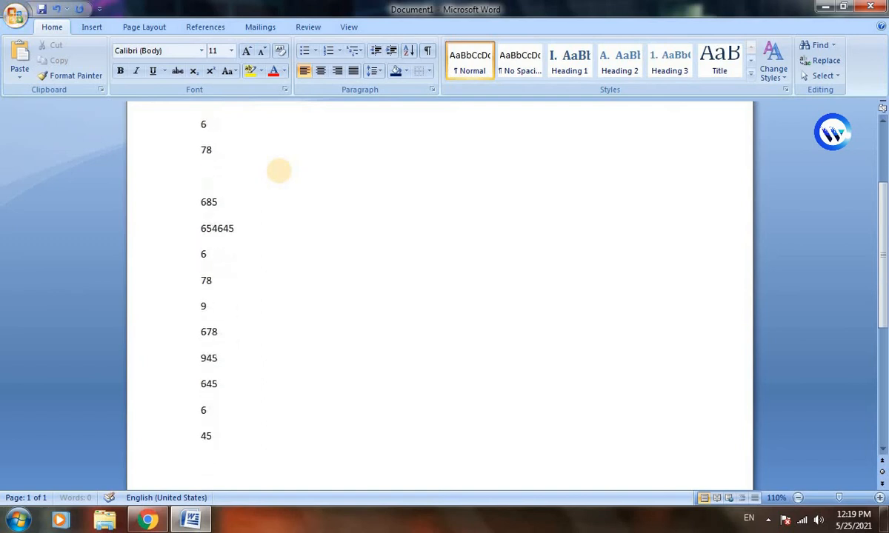
# Sort the entire number list by paragraphs, as type Number, in ascending order with no header row.
pyautogui.scroll(3, 186, 205)
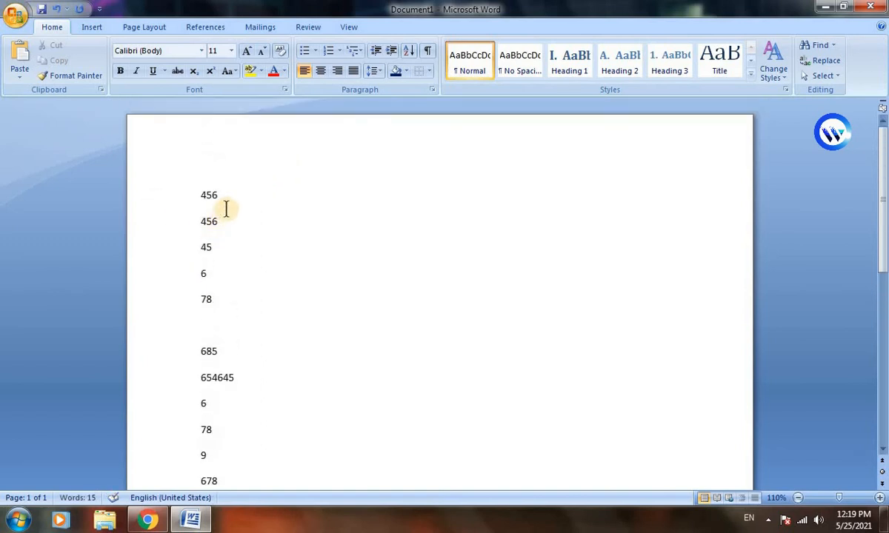
pyautogui.hotkey('ctrl', 'a')
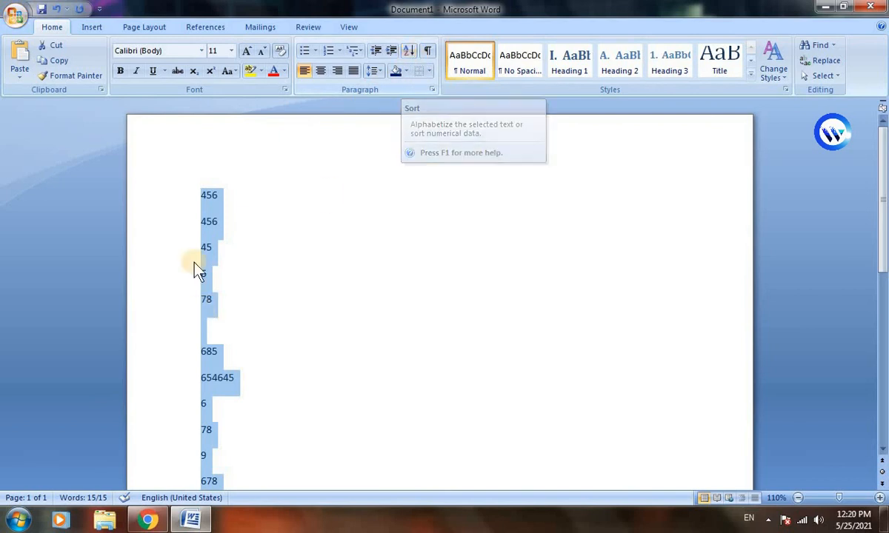
pyautogui.click(406, 53)
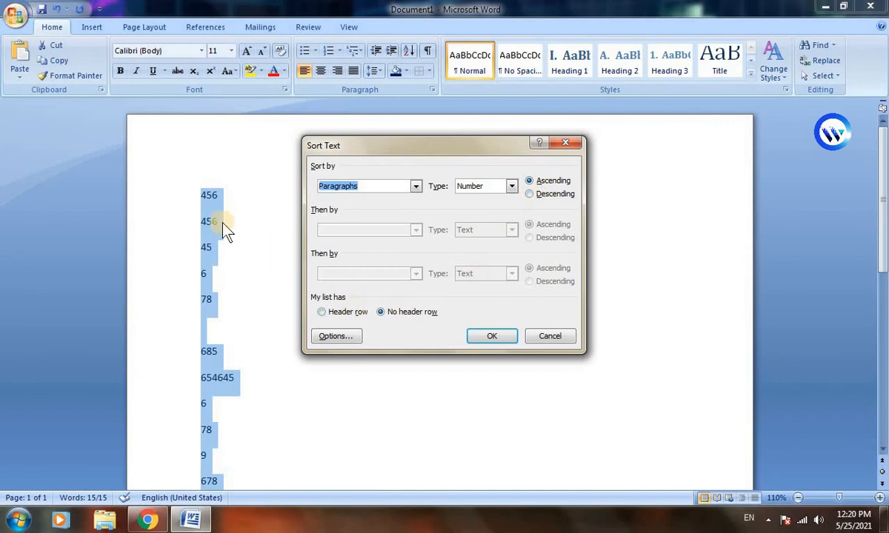
pyautogui.click(491, 338)
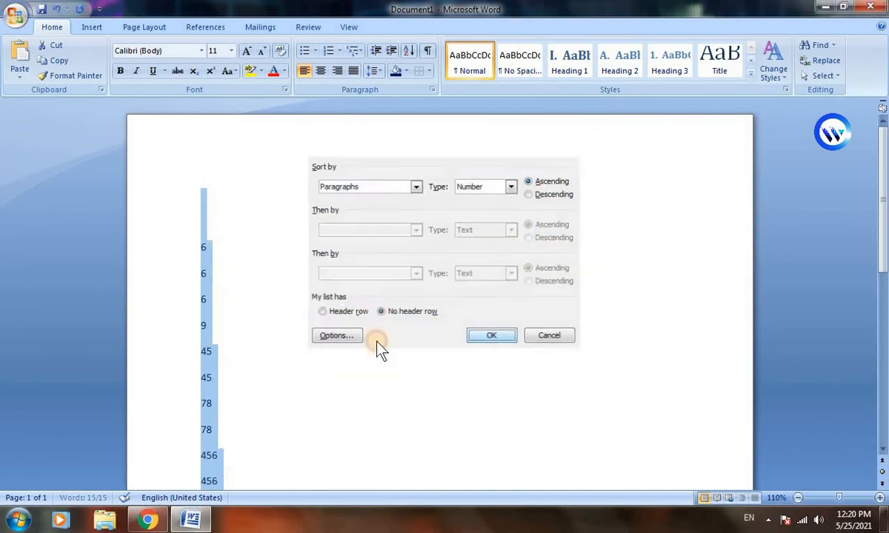
pyautogui.click(217, 259)
pyautogui.scroll(-3, 214, 252)
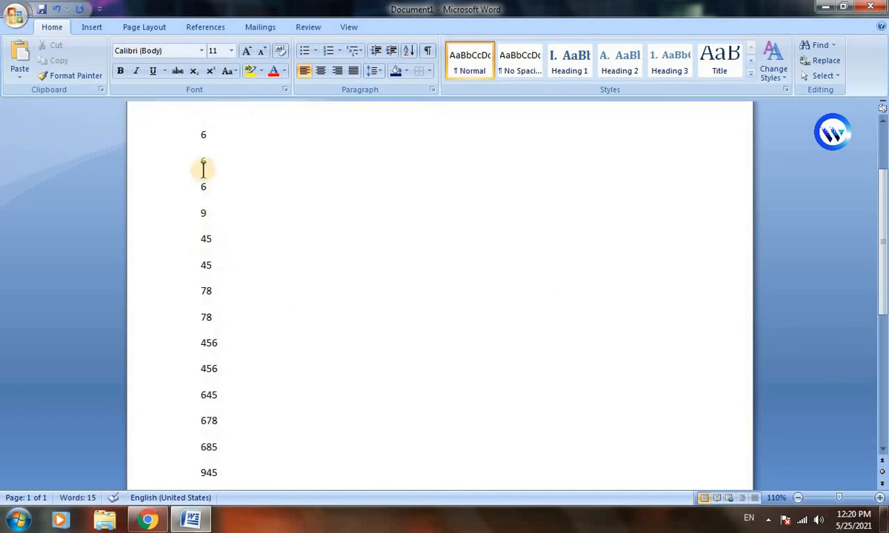
# Review the order of the sorted number list and undo its ascending sort.
pyautogui.scroll(-3, 219, 289)
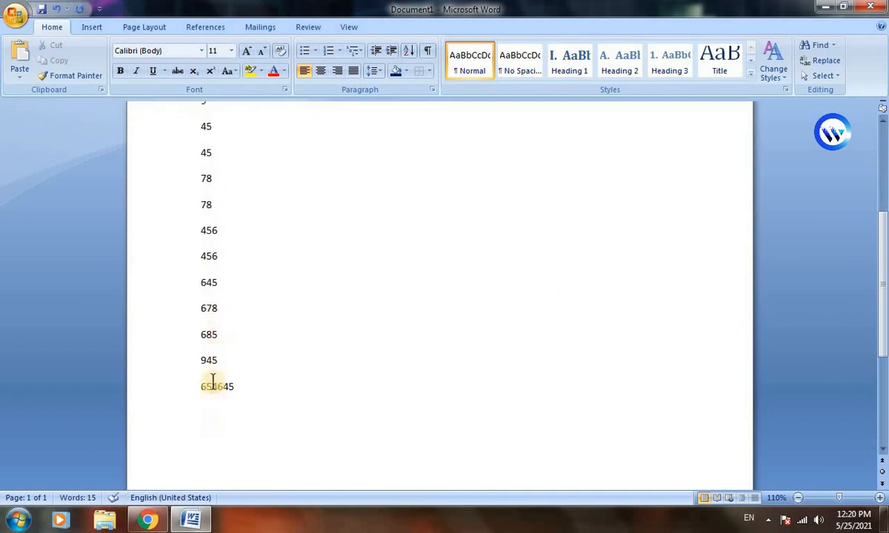
pyautogui.scroll(5, 208, 281)
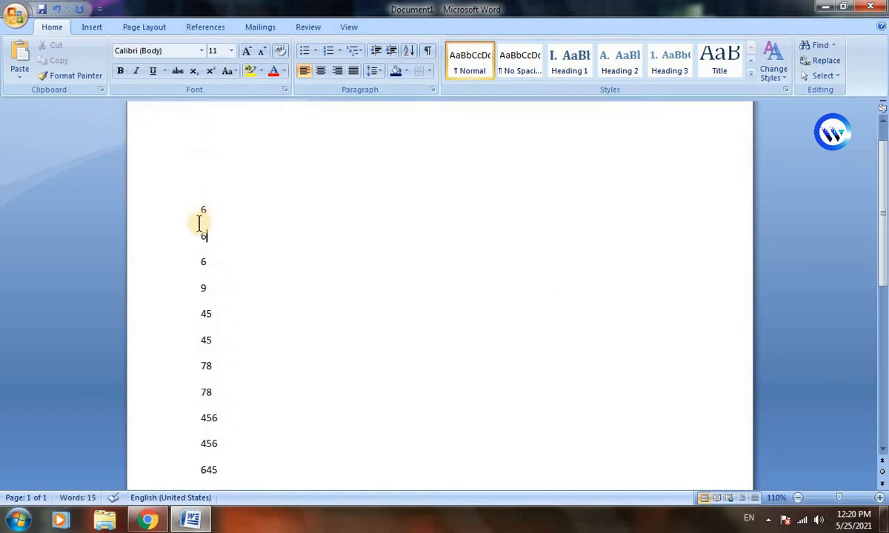
pyautogui.scroll(-1, 202, 296)
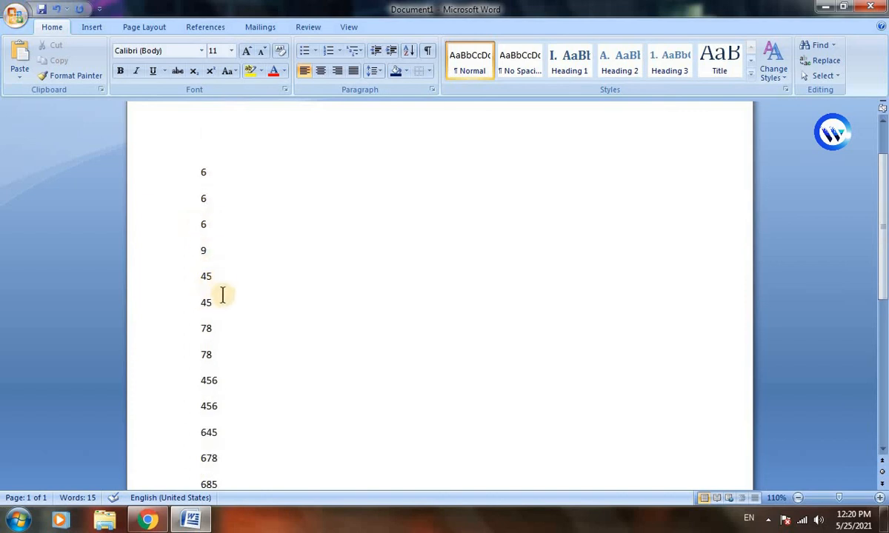
pyautogui.scroll(-2, 214, 337)
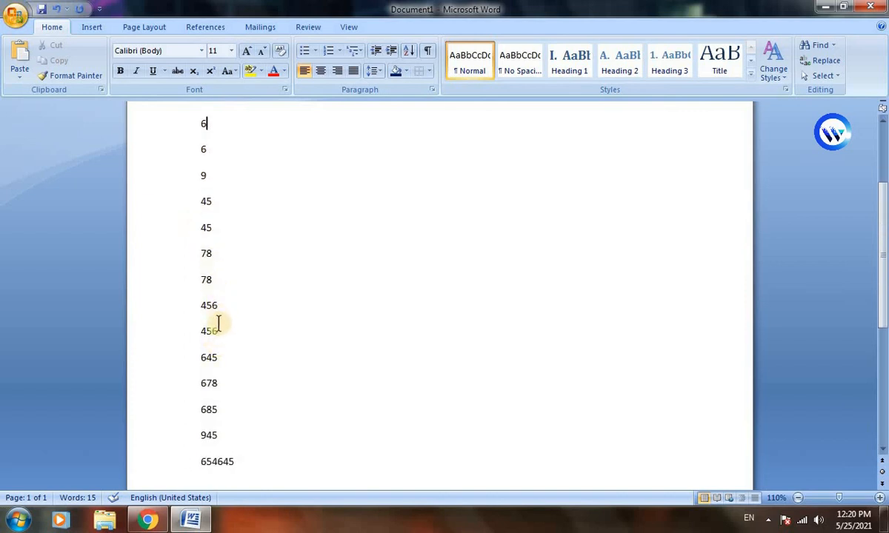
pyautogui.scroll(-1, 236, 337)
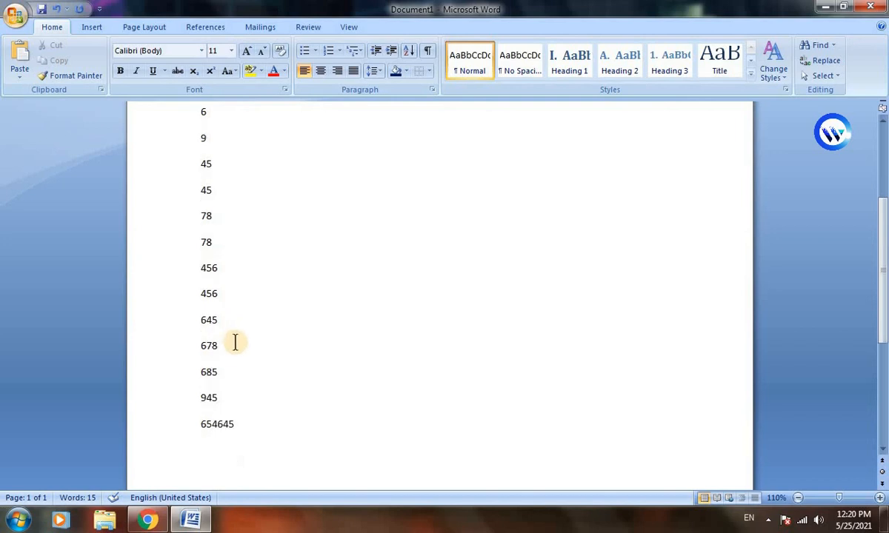
pyautogui.scroll(-2, 223, 342)
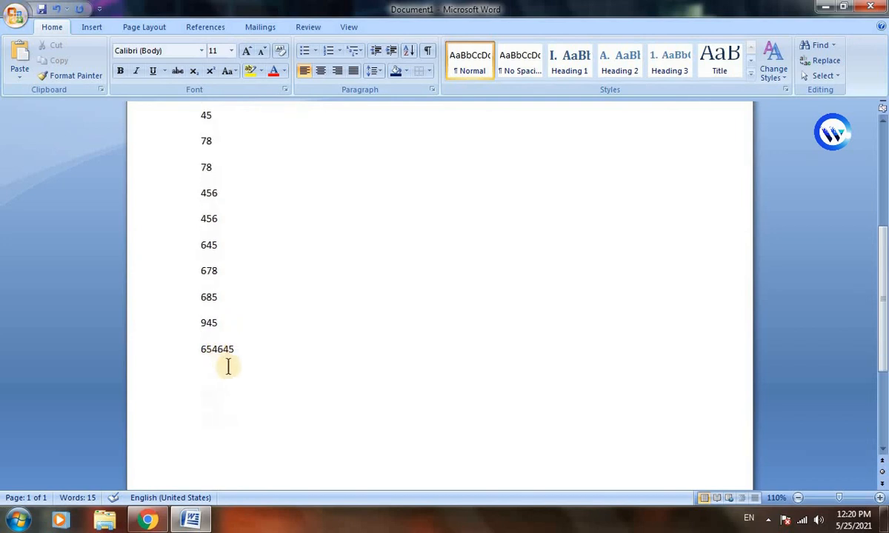
pyautogui.moveTo(238, 353); pyautogui.dragTo(178, 110)
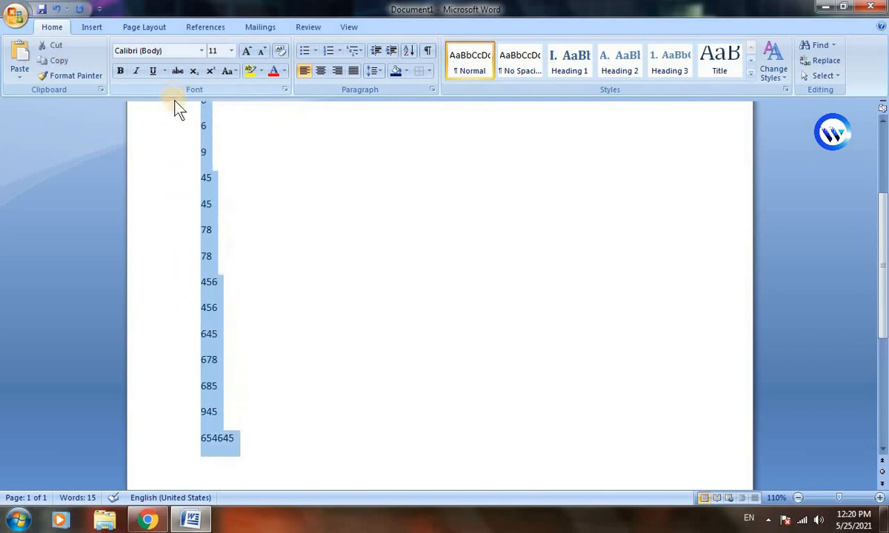
pyautogui.hotkey('ctrl', 'z')
pyautogui.scroll(2, 245, 214)
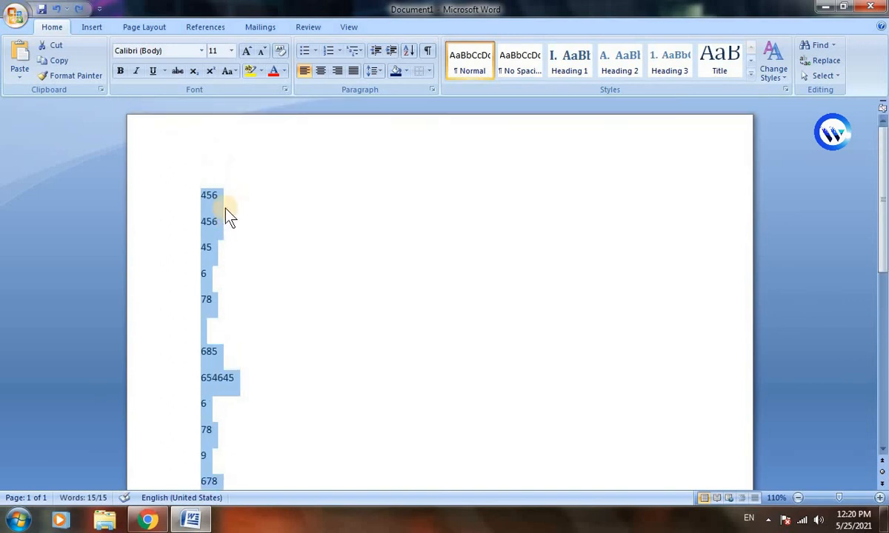
# Sort the entire number list by paragraphs, as type Number, in descending order with no header row.
pyautogui.click(408, 50)
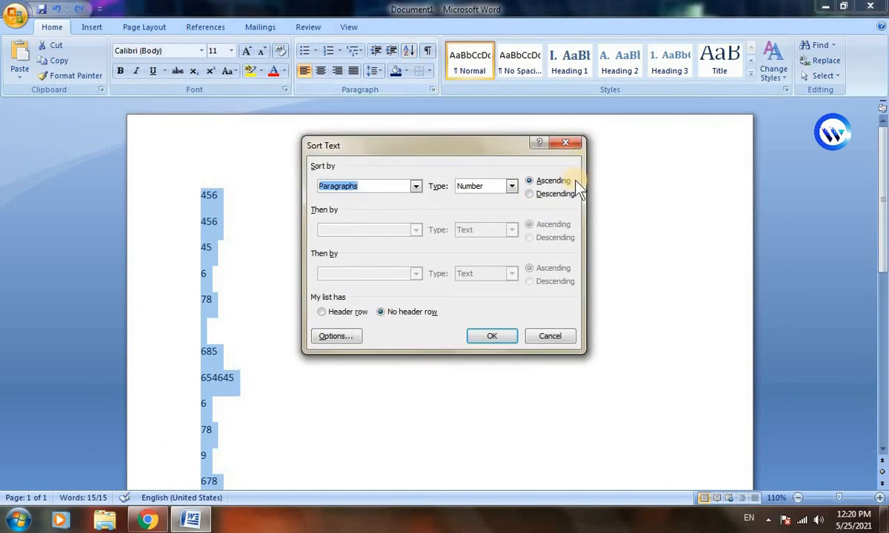
pyautogui.click(545, 194)
pyautogui.click(493, 336)
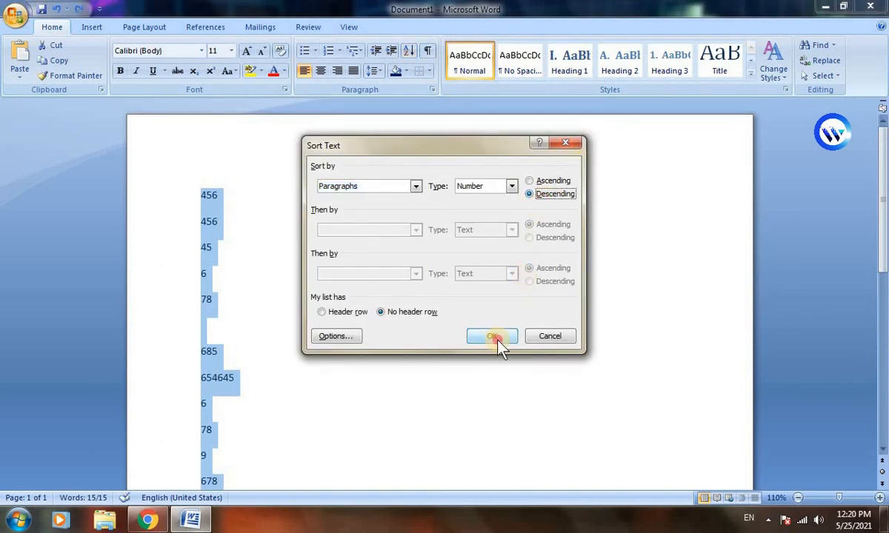
pyautogui.scroll(-4, 252, 218)
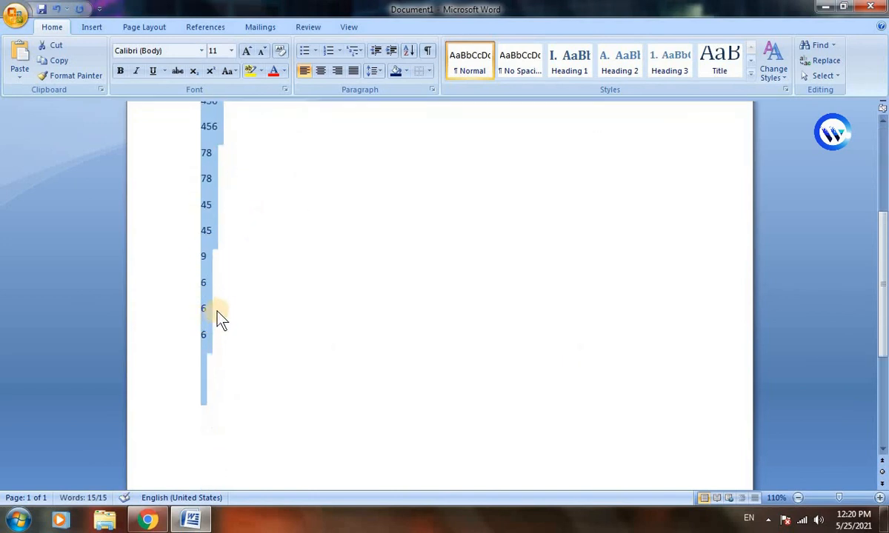
pyautogui.scroll(3, 219, 318)
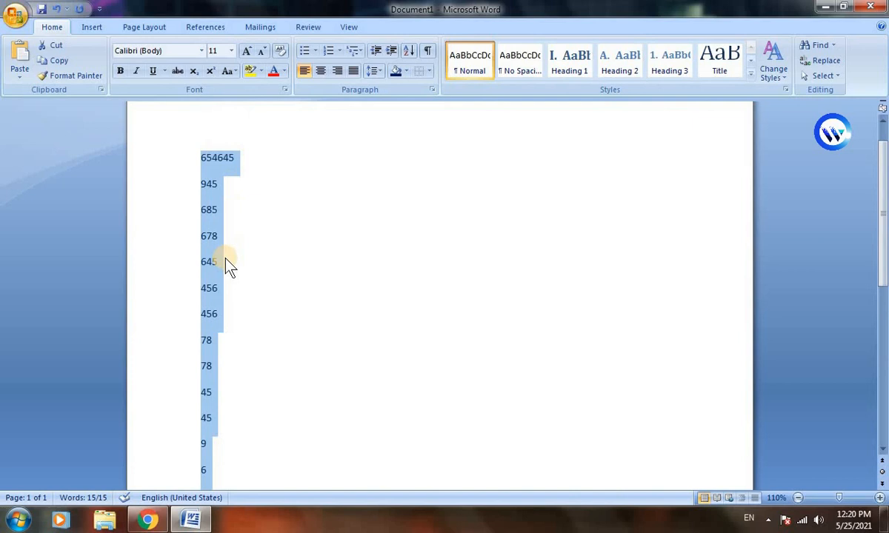
# Delete the entire number list so that the page is empty.
pyautogui.press('Delete')
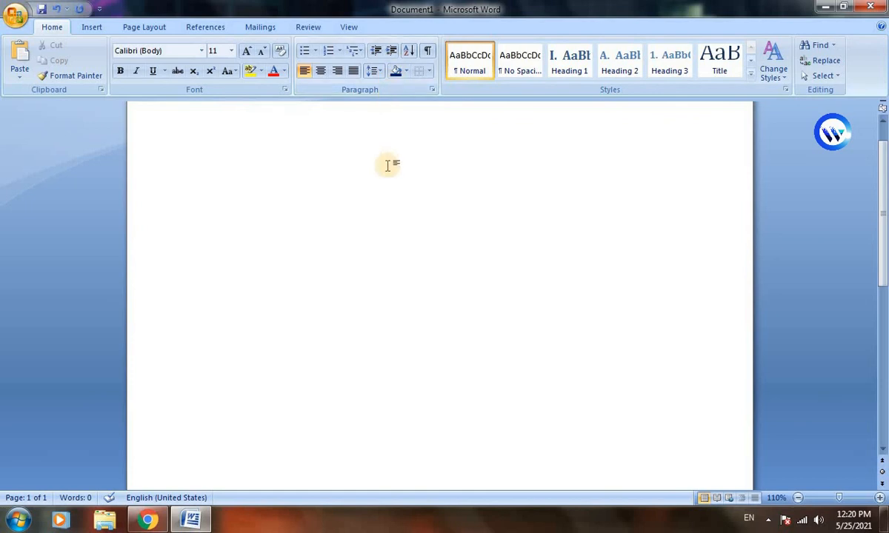
pyautogui.scroll(1, 387, 165)
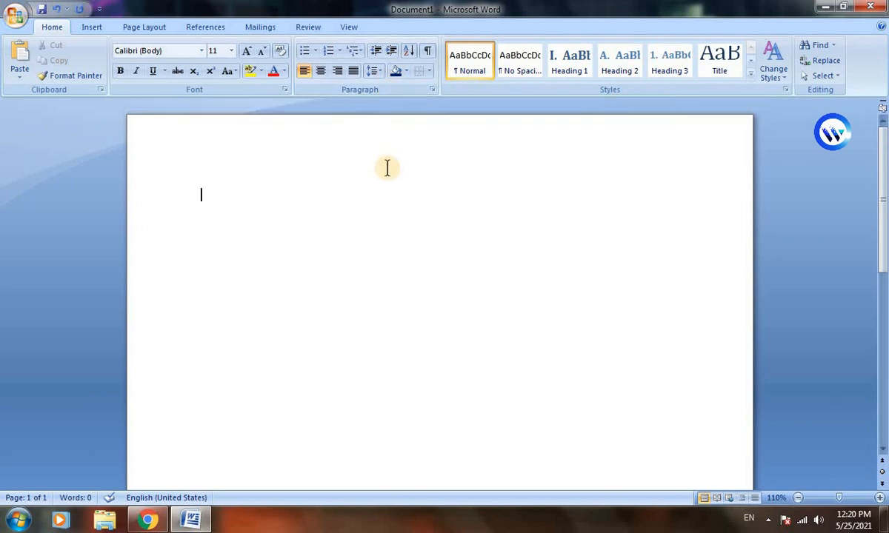